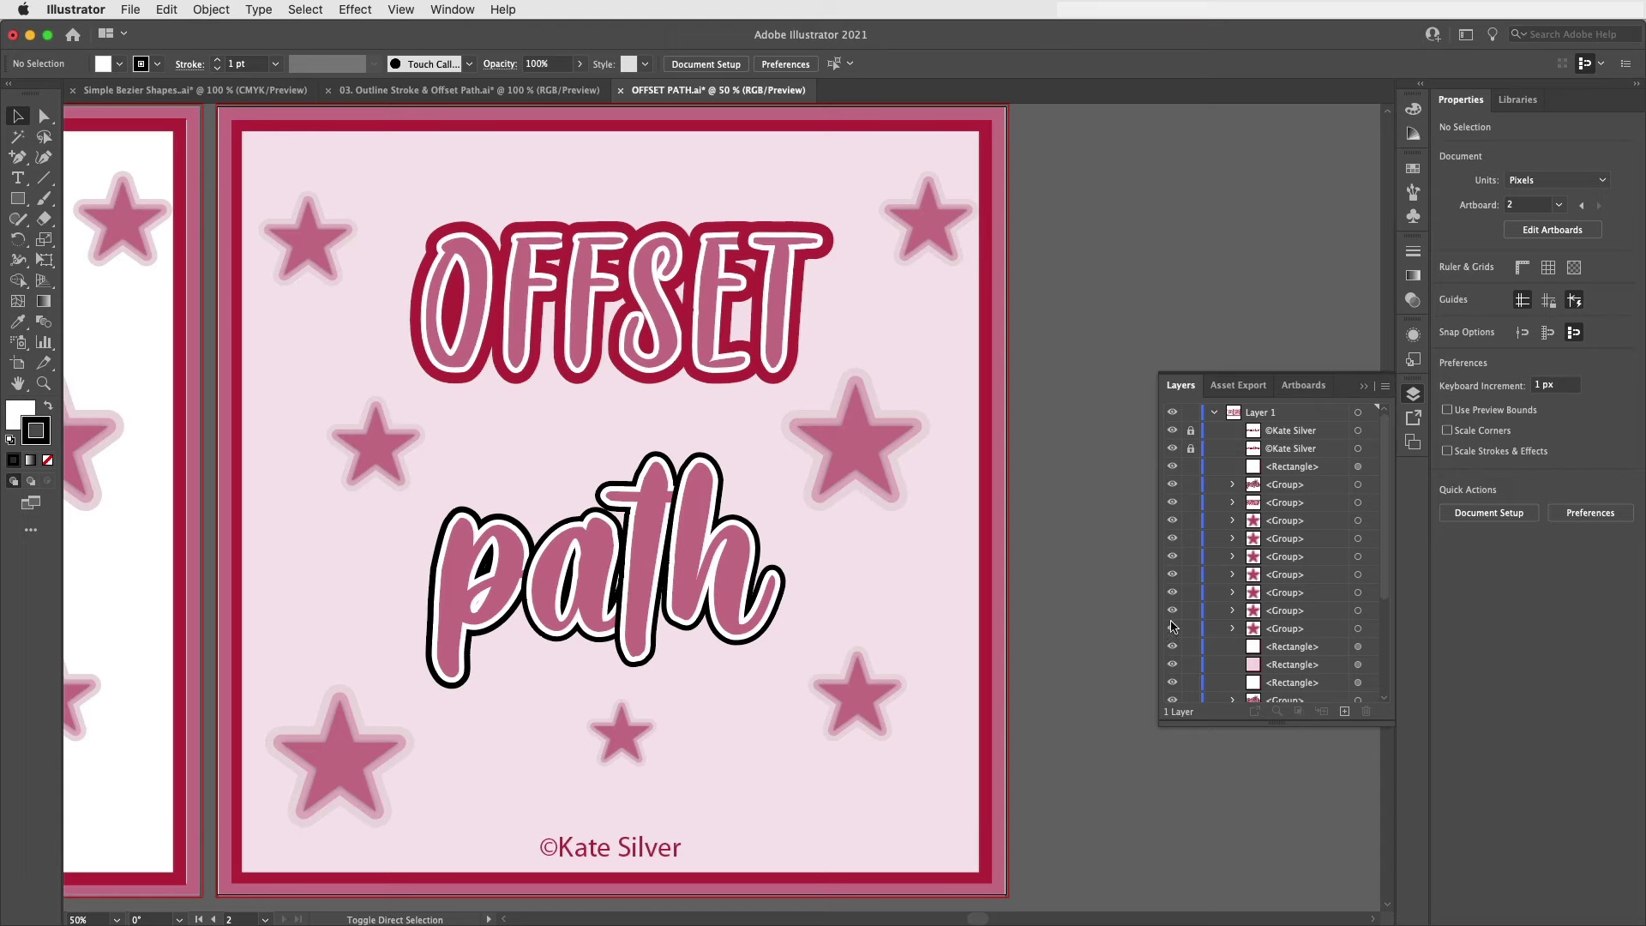
Toggle the star groups' visibility with their eye icons in the Layers panel.
left_click(1172, 628)
left_click(1172, 610)
left_click(1173, 610)
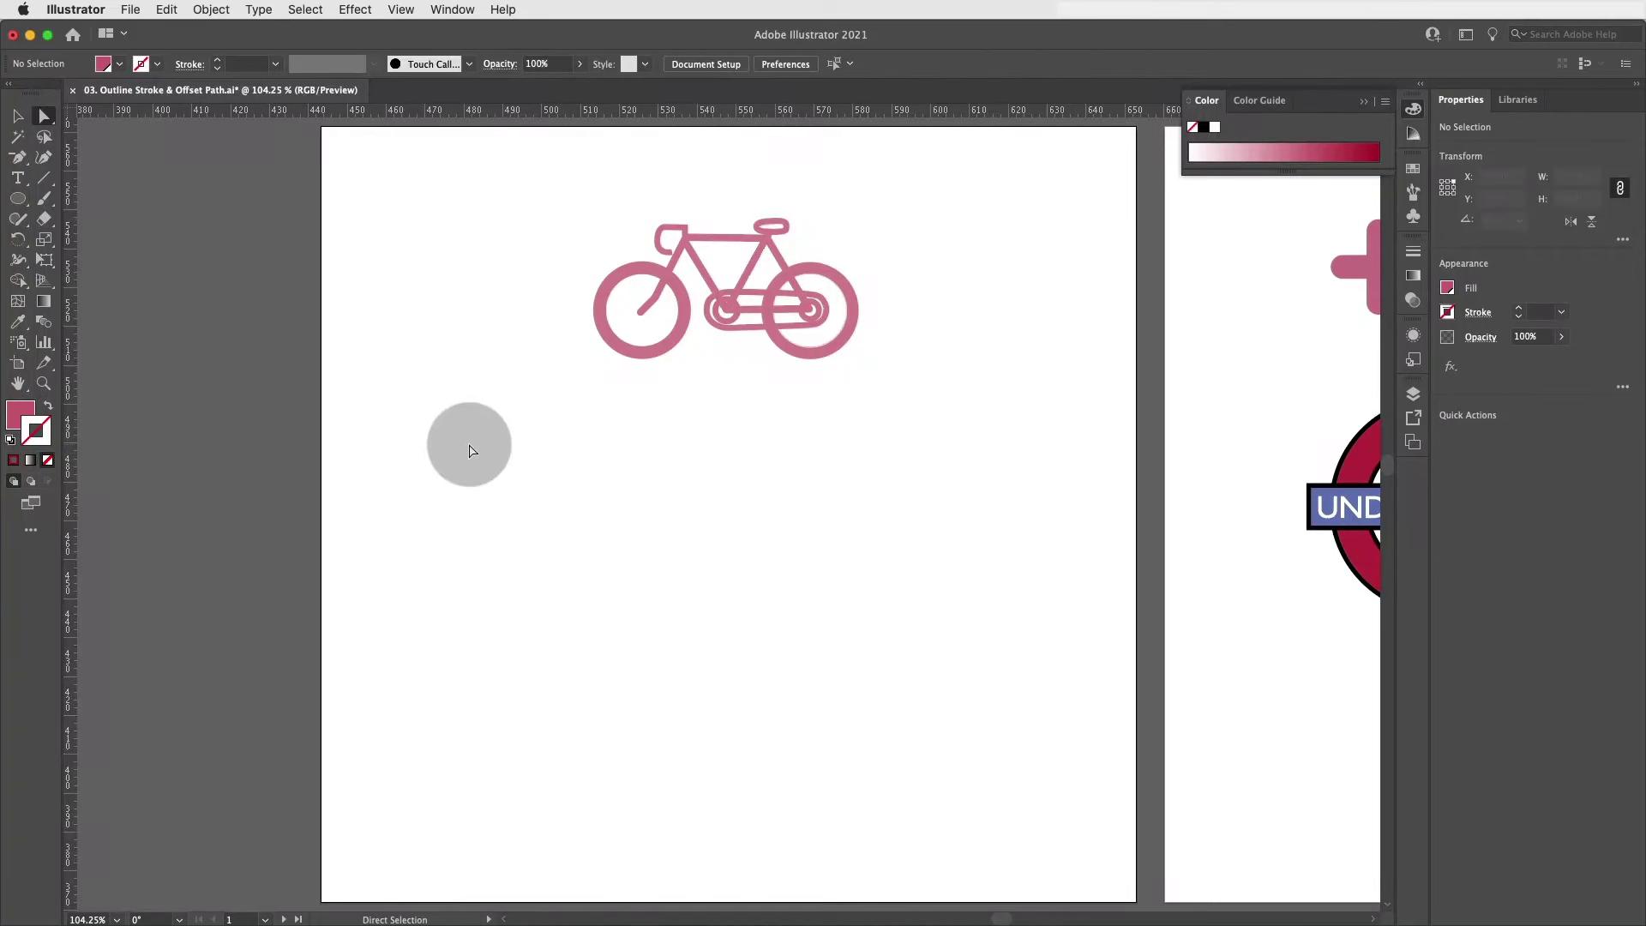
Draw a horizontal pen line across the grey plus's arm with a pink stroke and no fill.
scroll(526, 455, "right", 15)
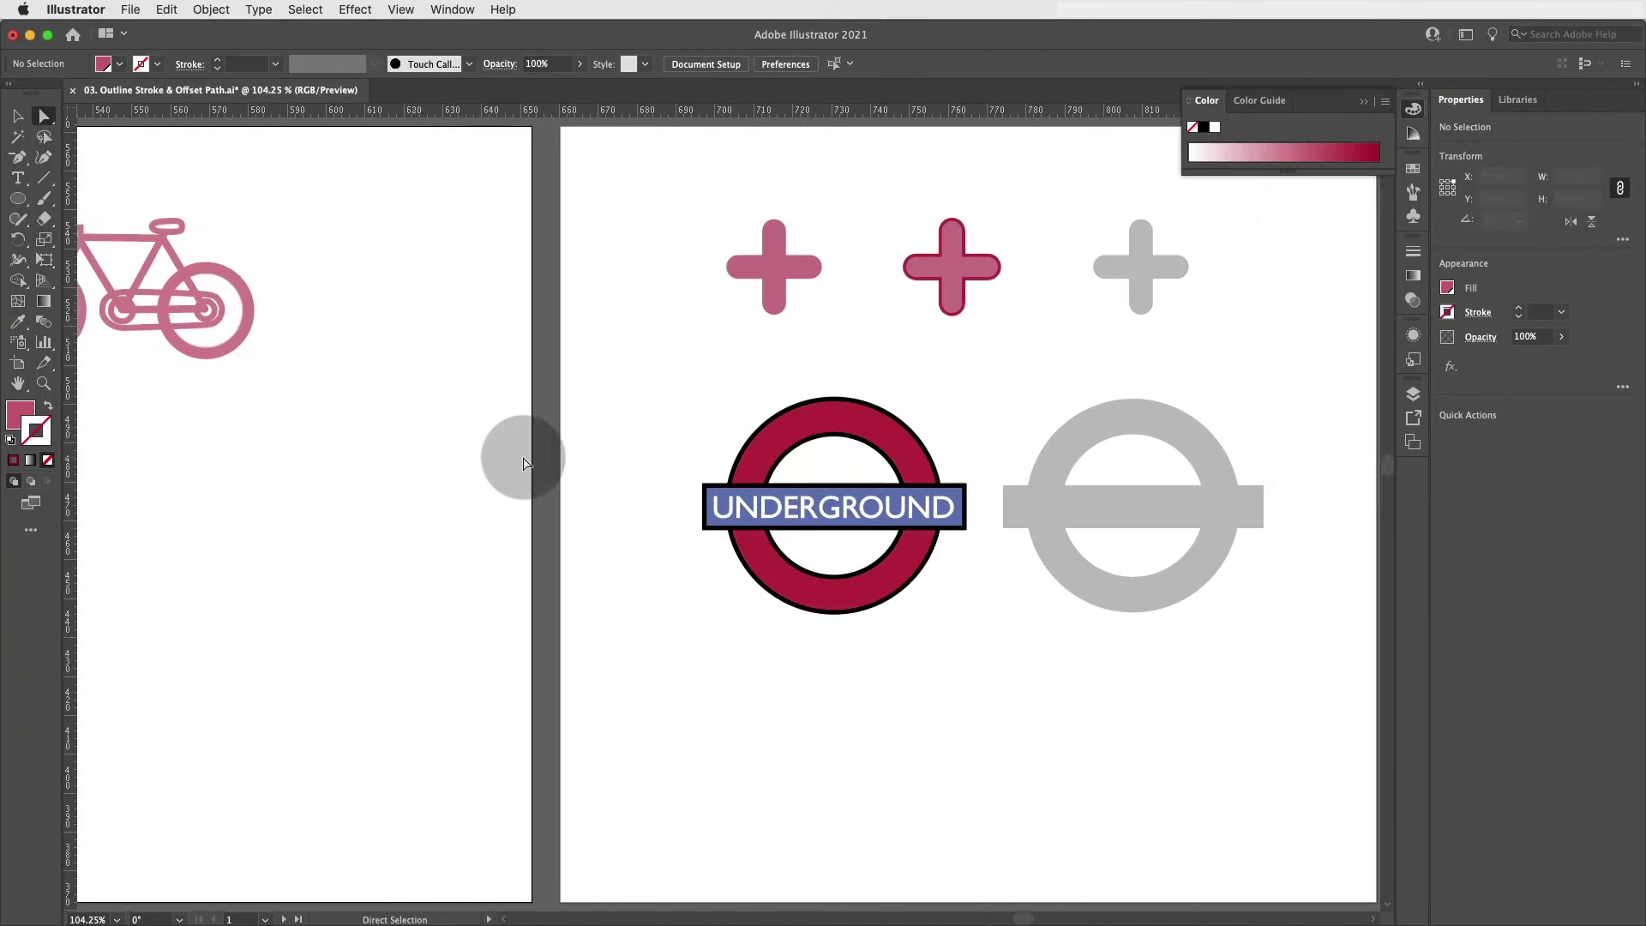
scroll(526, 463, "right", 5)
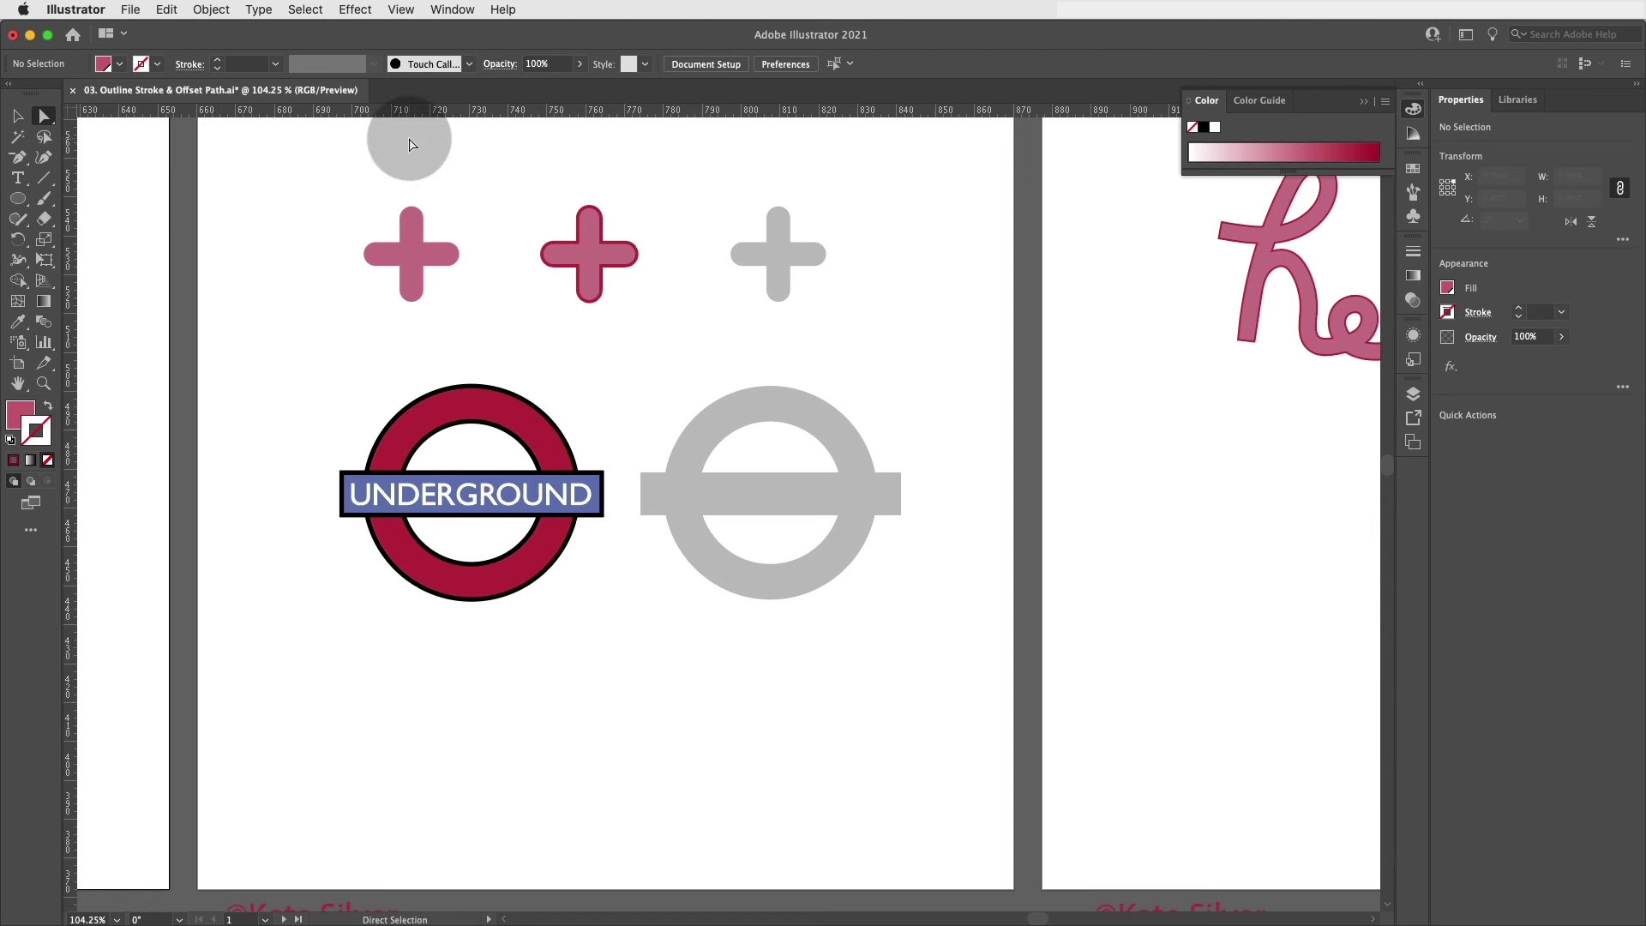
left_click(542, 255)
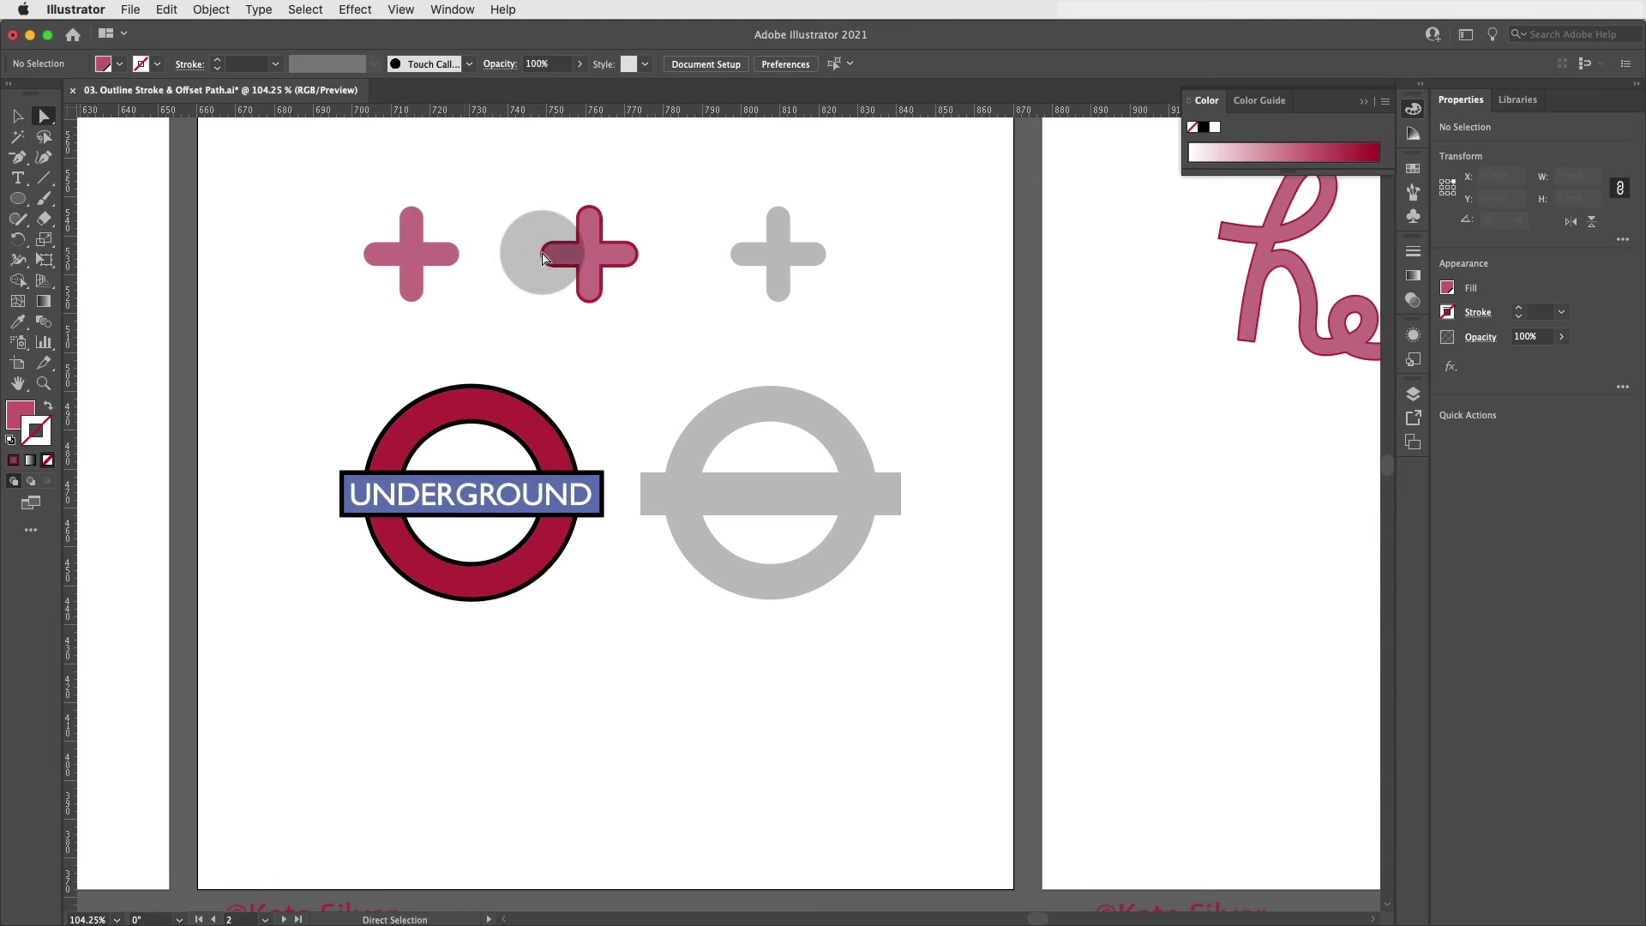
scroll(654, 255, "right", 3)
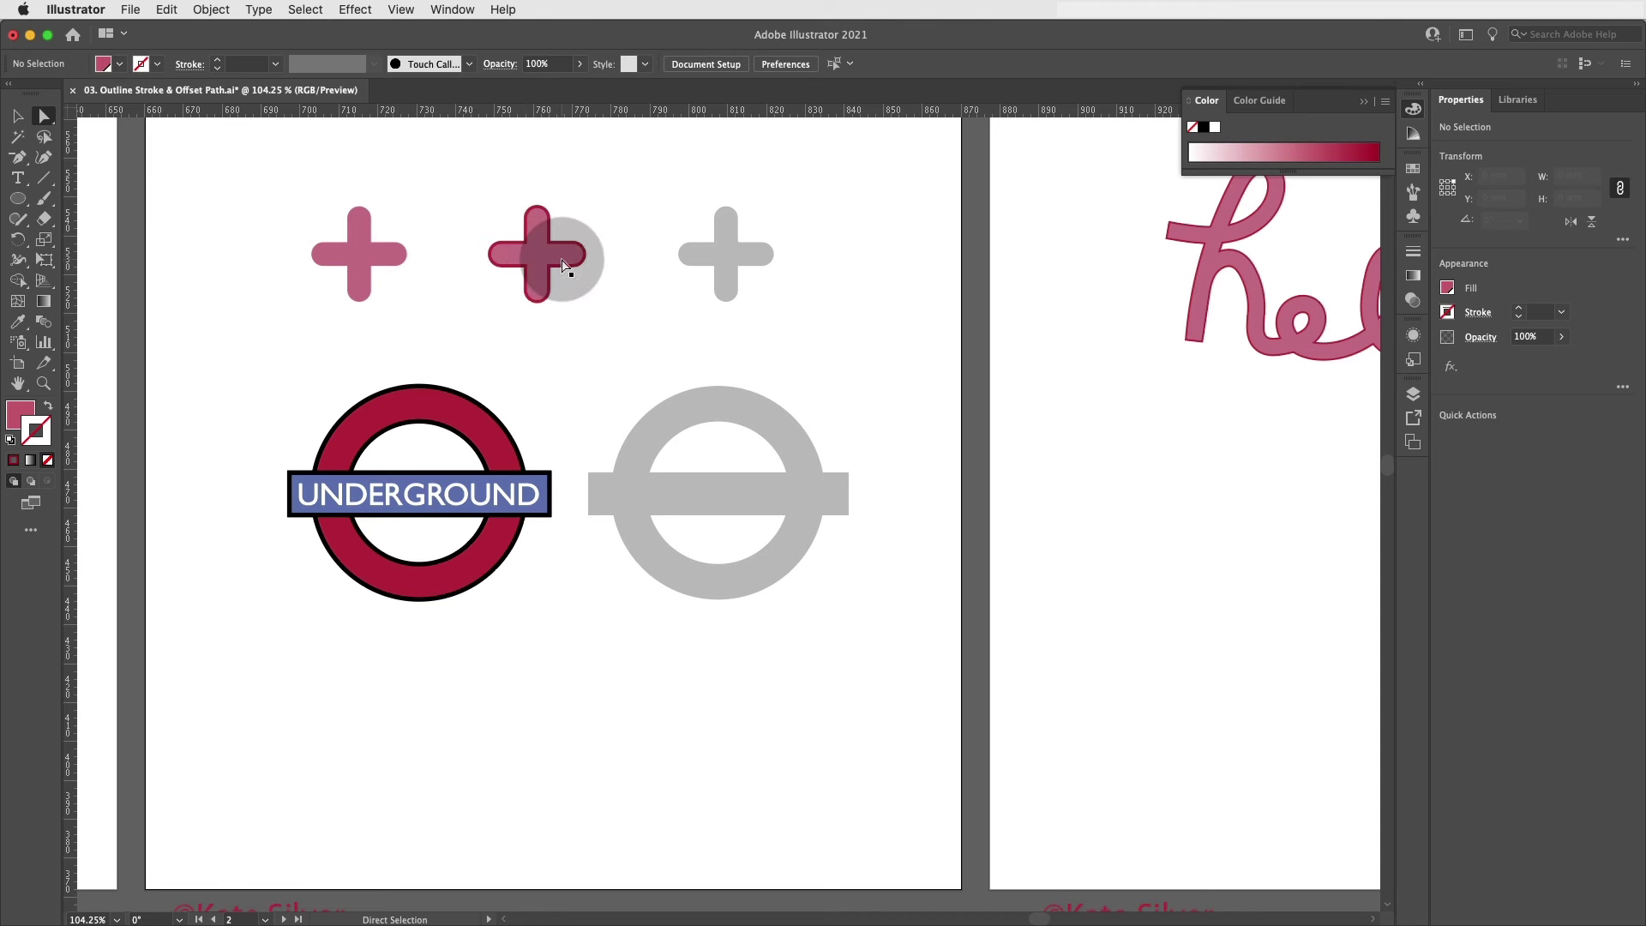
key("p")
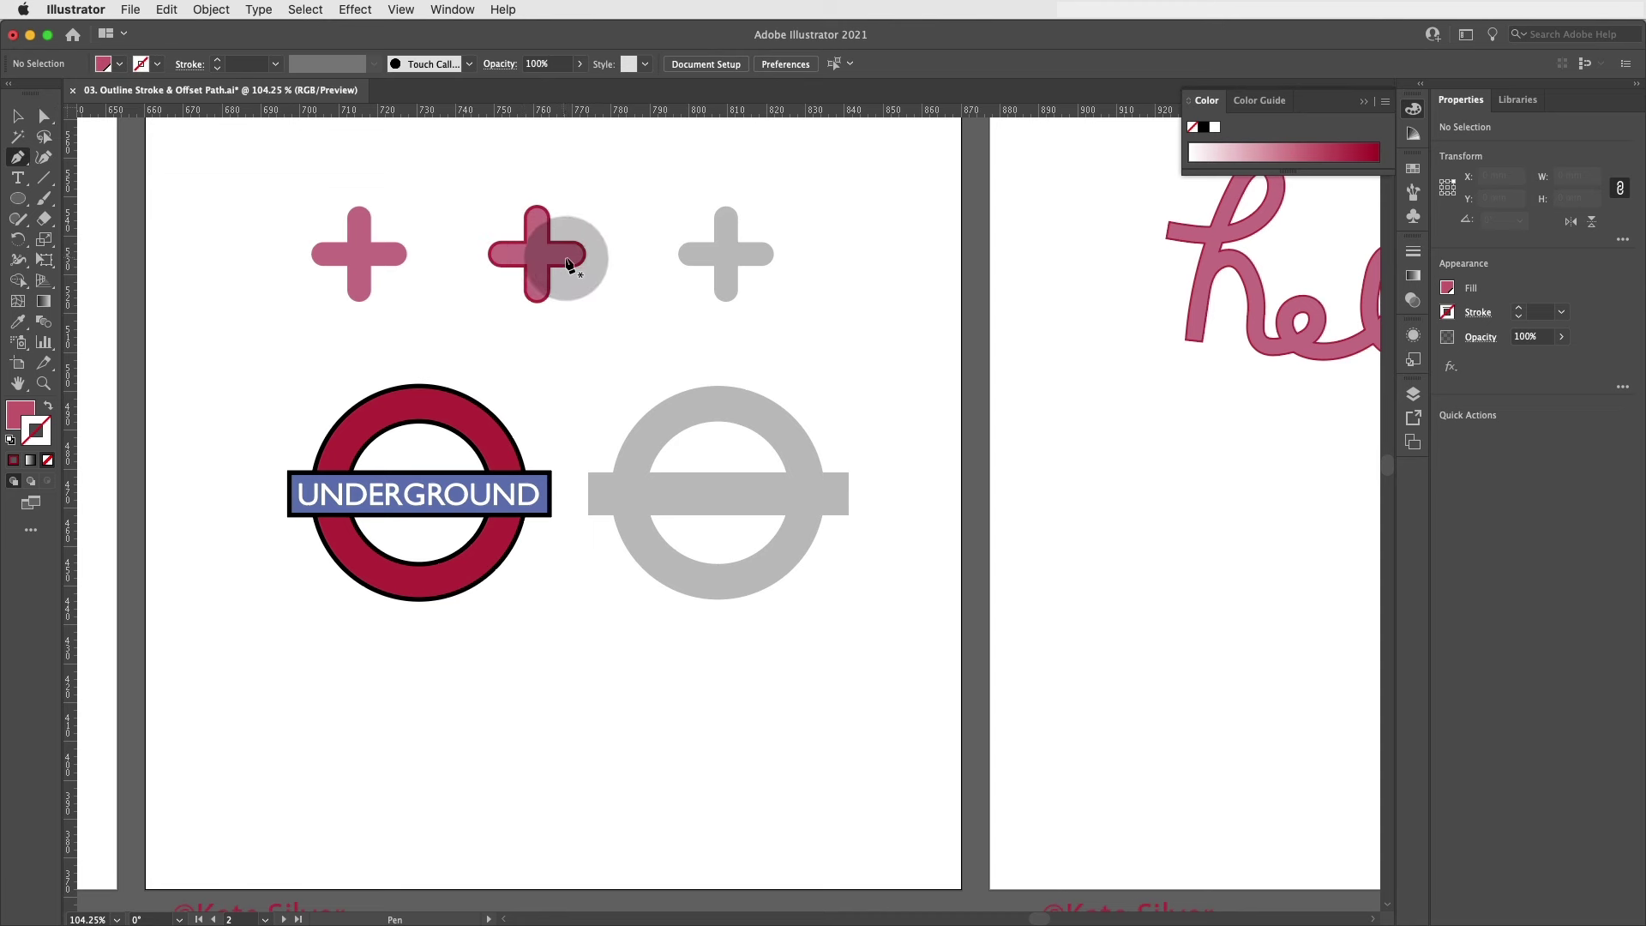
left_click(677, 255)
left_click(772, 254)
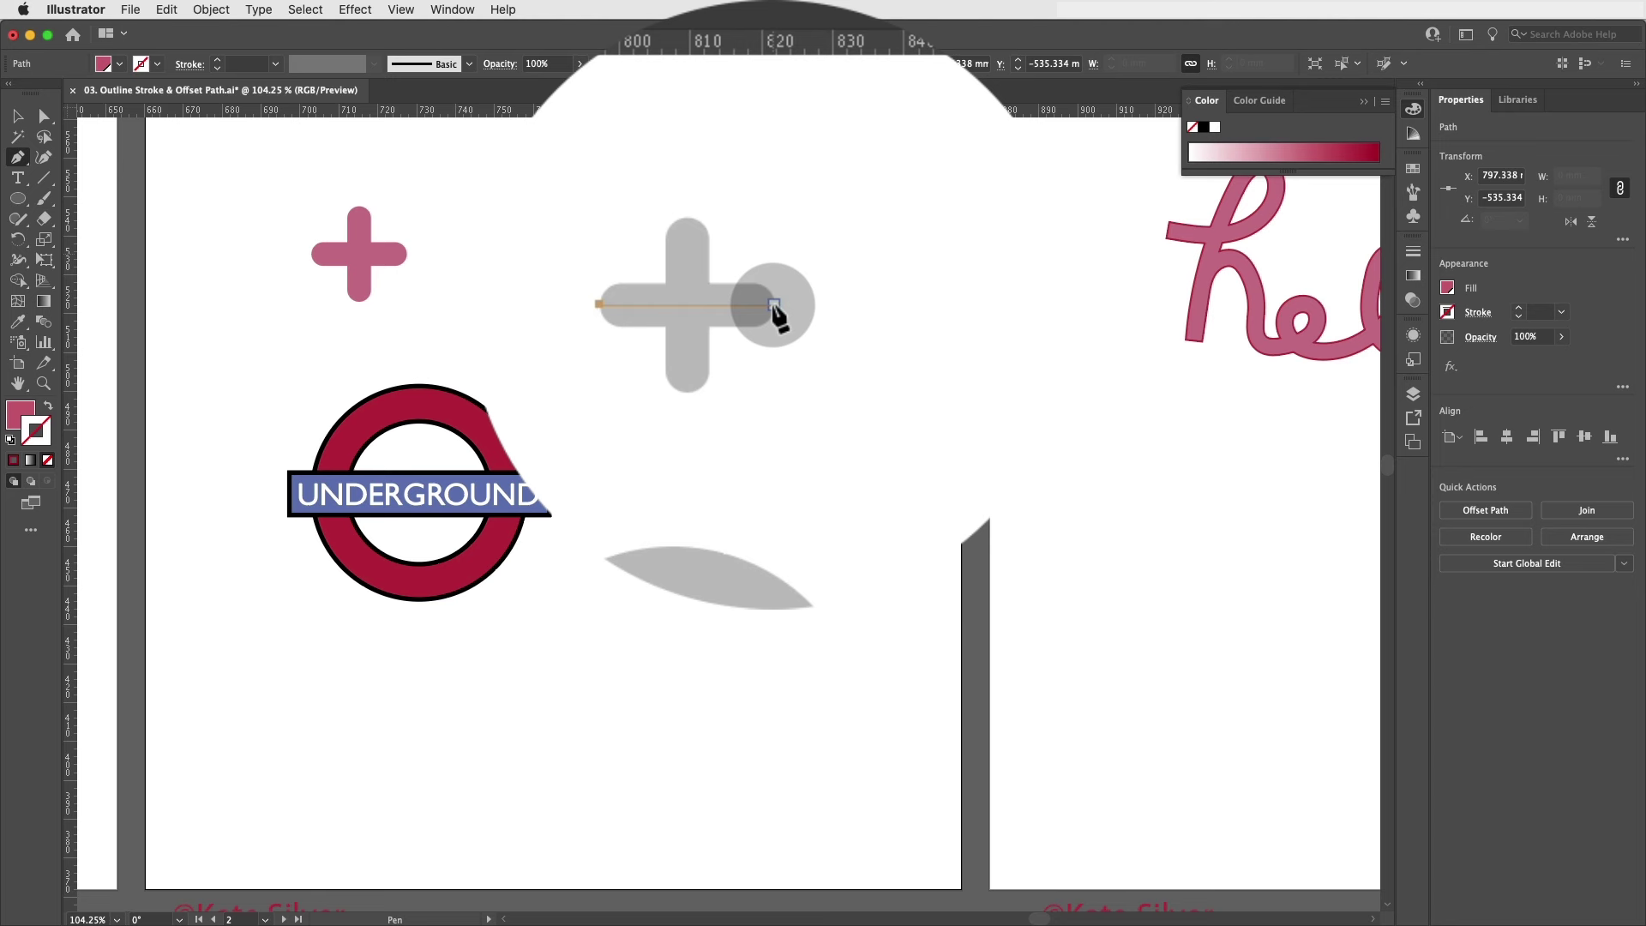
key("shift")
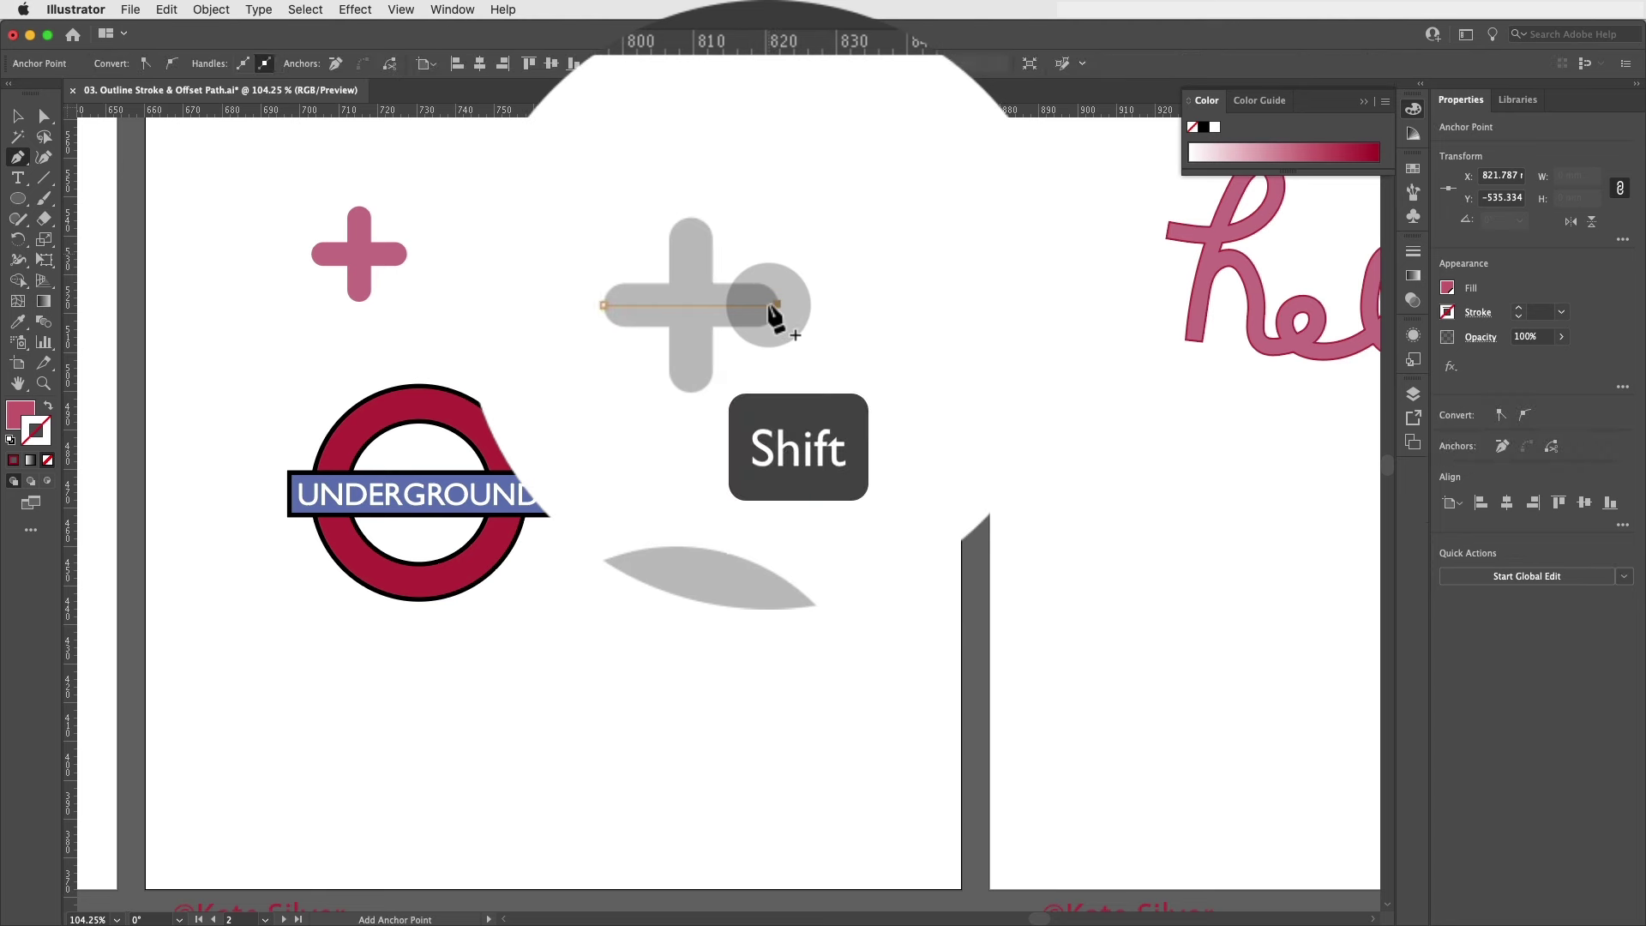
key("shift+x")
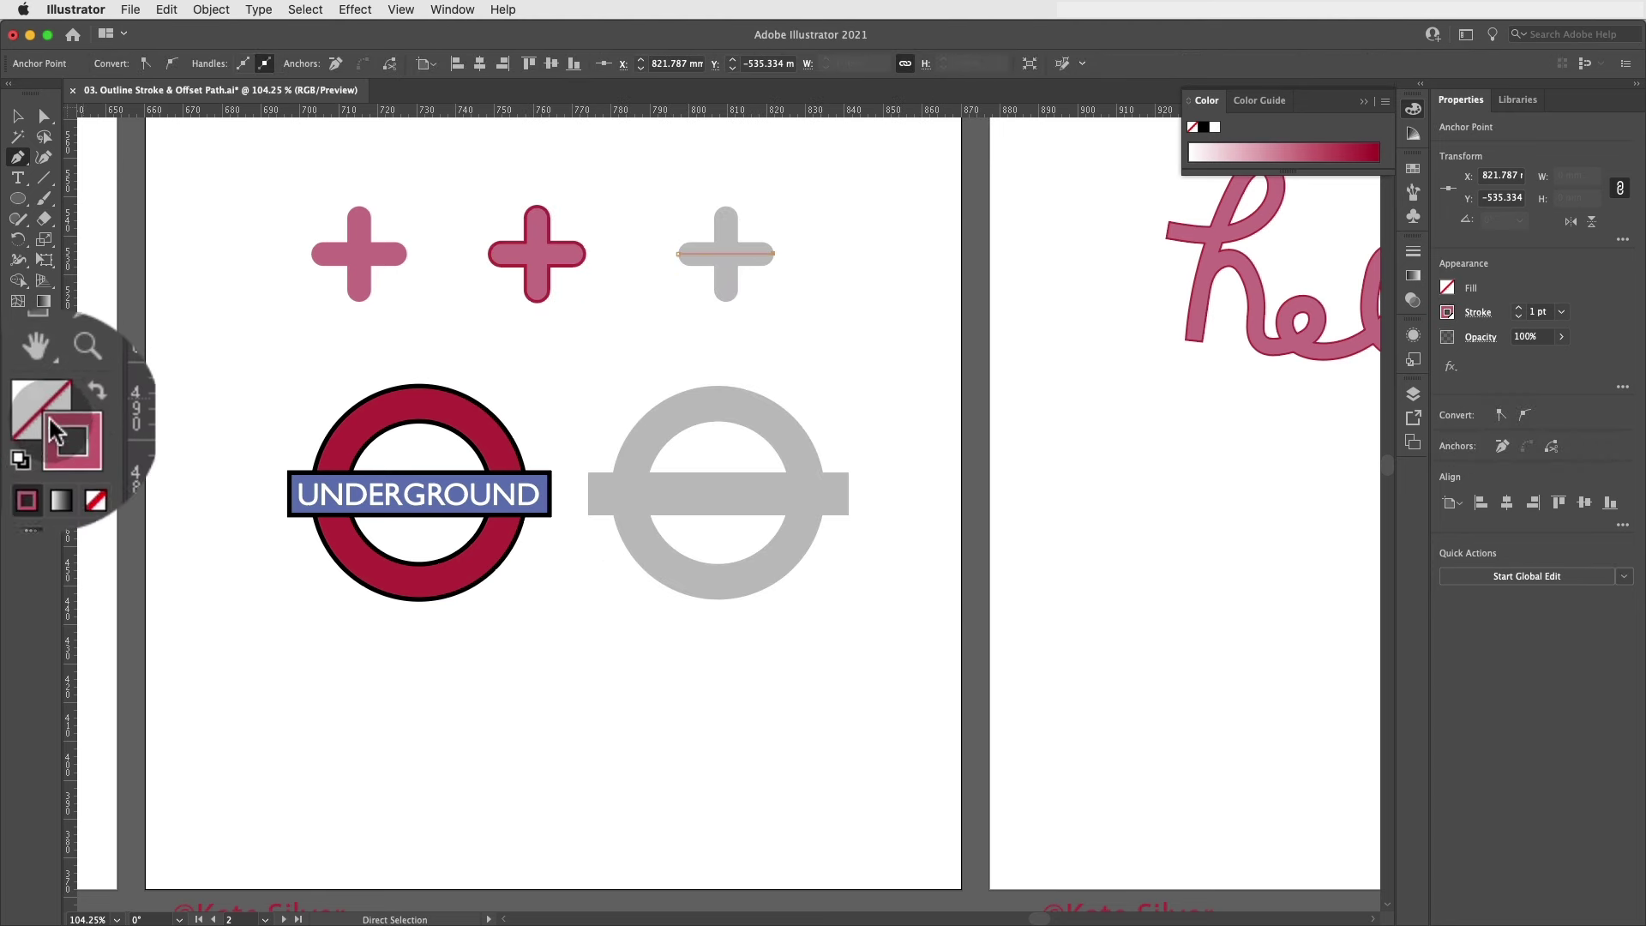
left_click(39, 431)
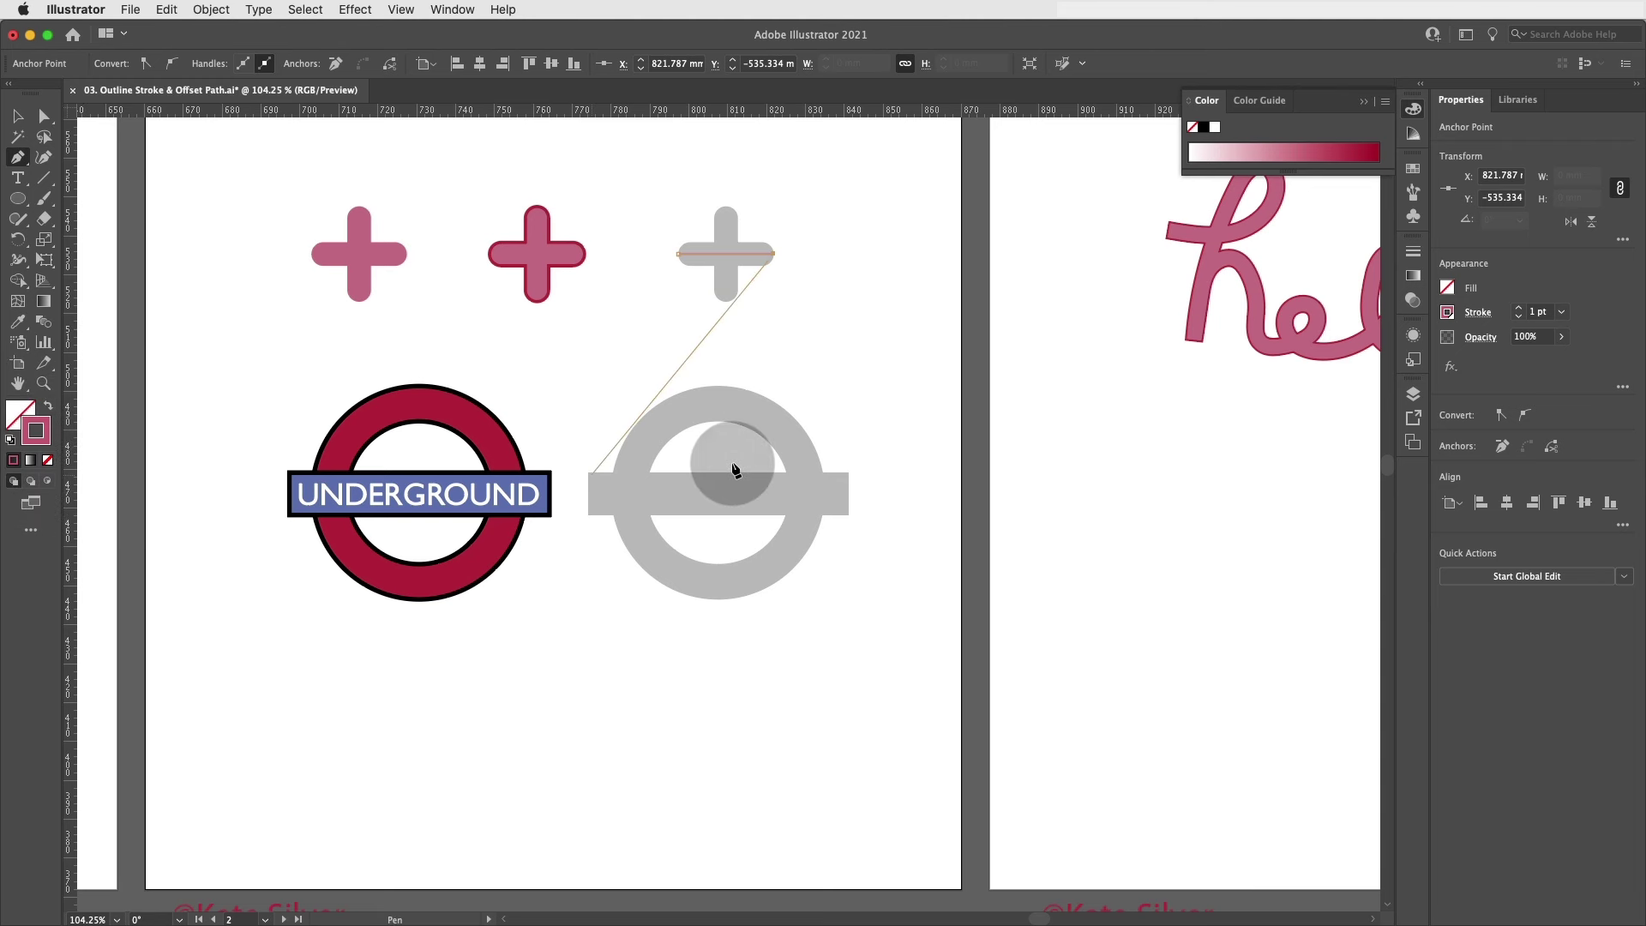
Raise the pink line's stroke weight to 17 pt.
left_click(1520, 310)
left_click(1520, 310)
left_click(1448, 310)
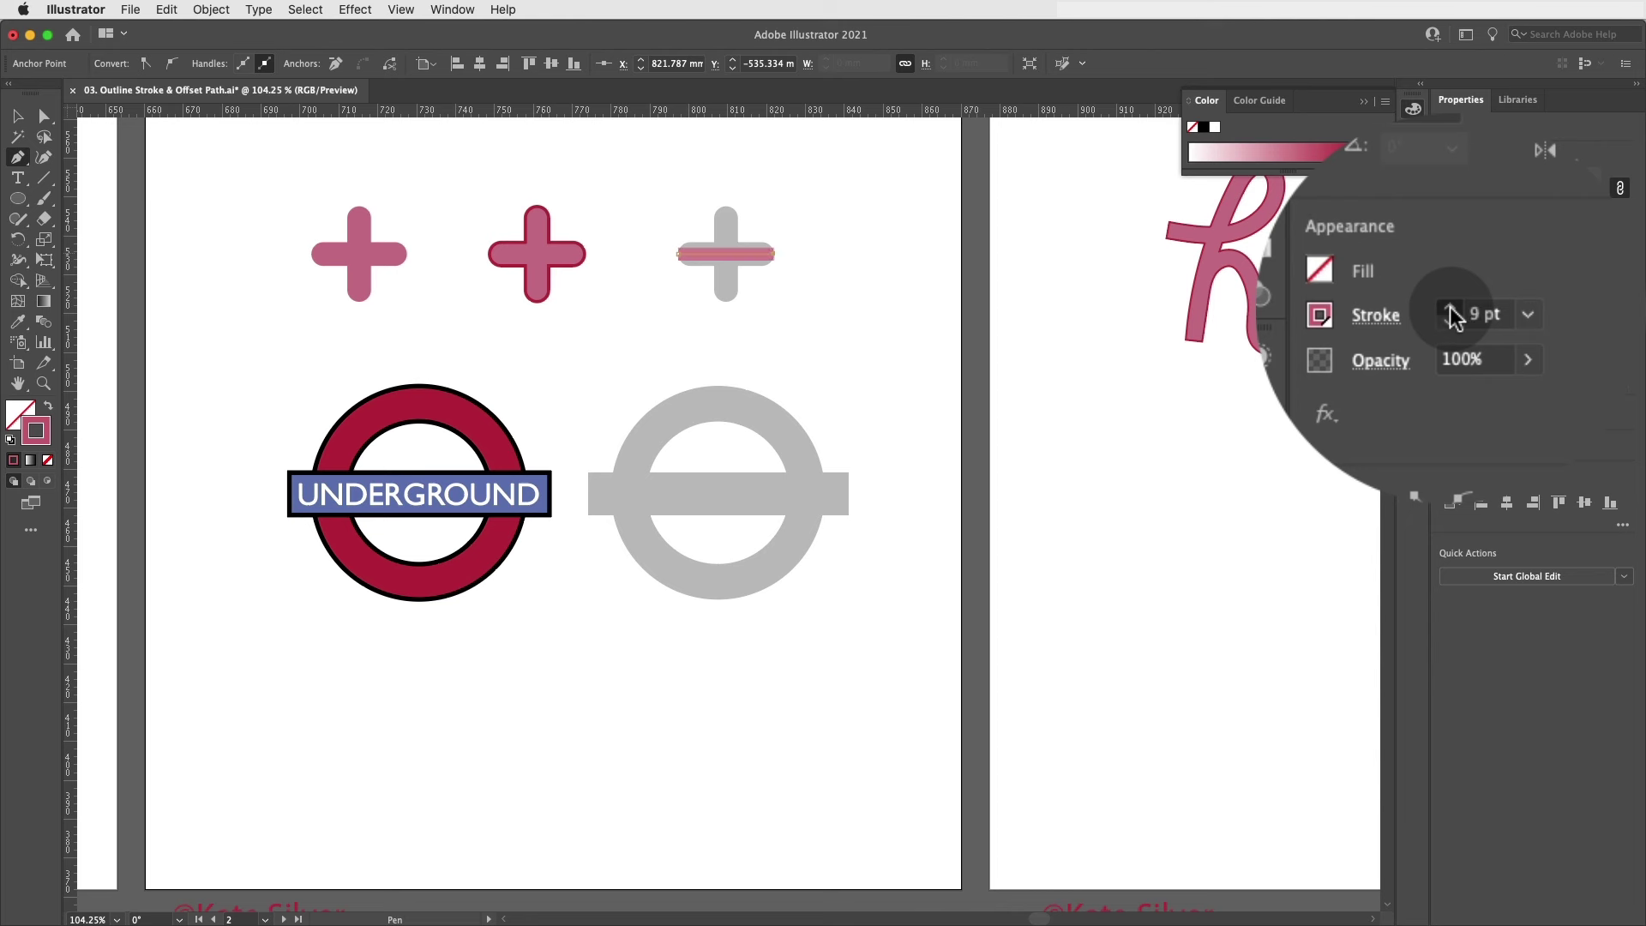
left_click(1449, 311)
left_click(1449, 311)
left_click(1448, 310)
Make the pink bar 19 pt with round caps and drag its right anchor in to fit the arm.
left_click(1518, 310)
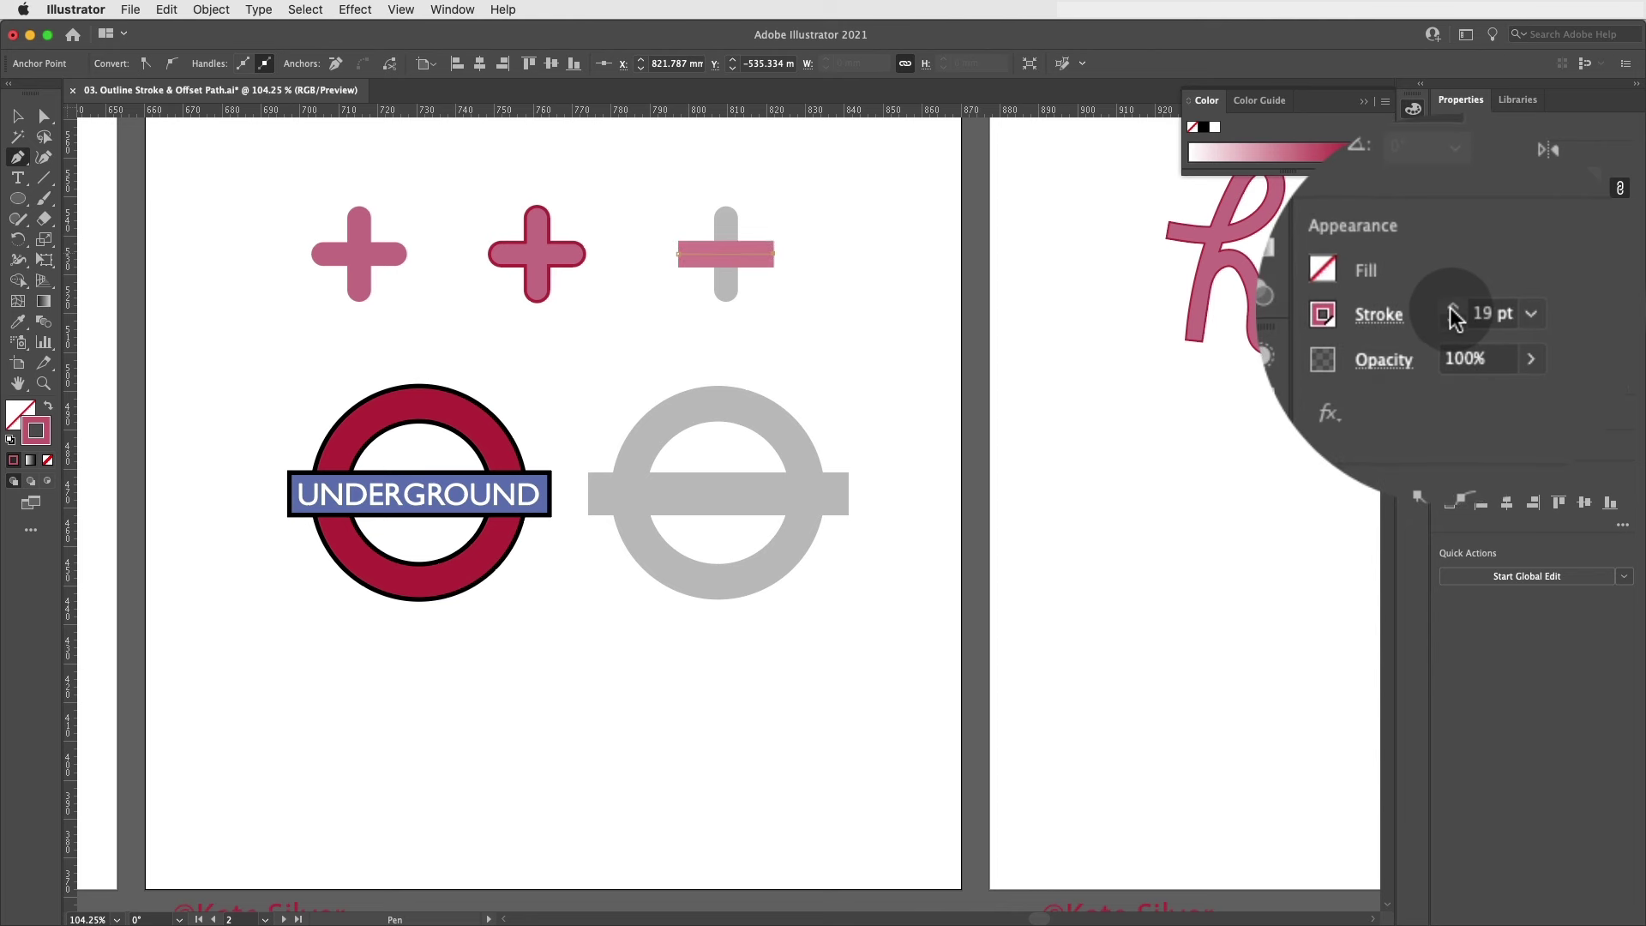
left_click(760, 257)
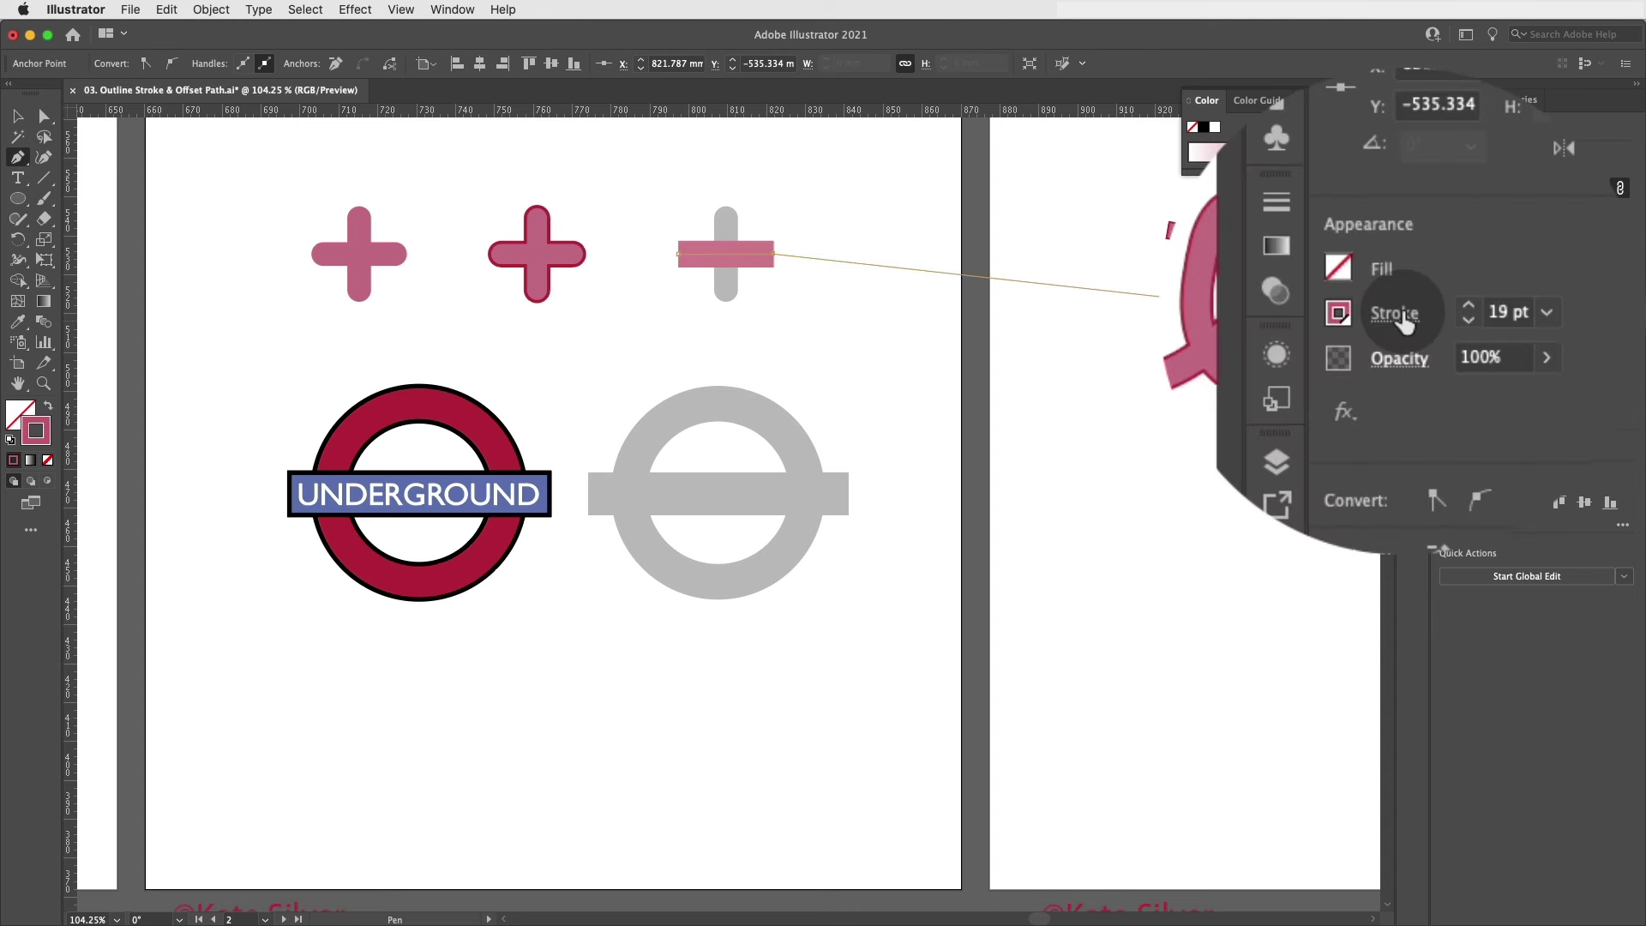
left_click(1397, 314)
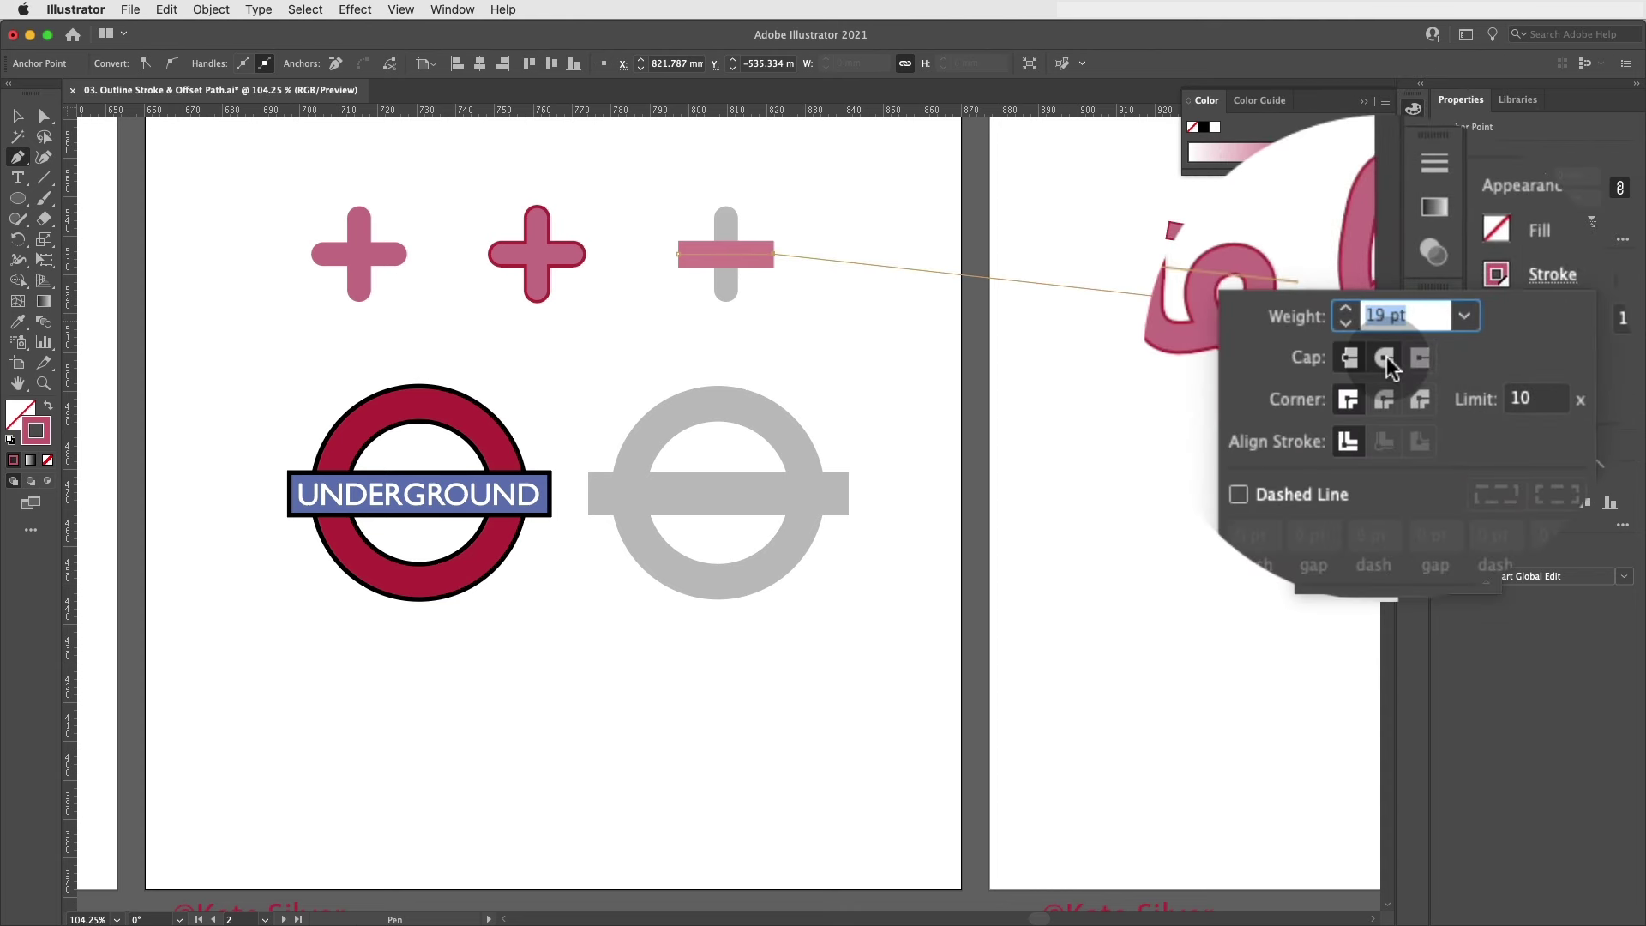
left_click(1385, 358)
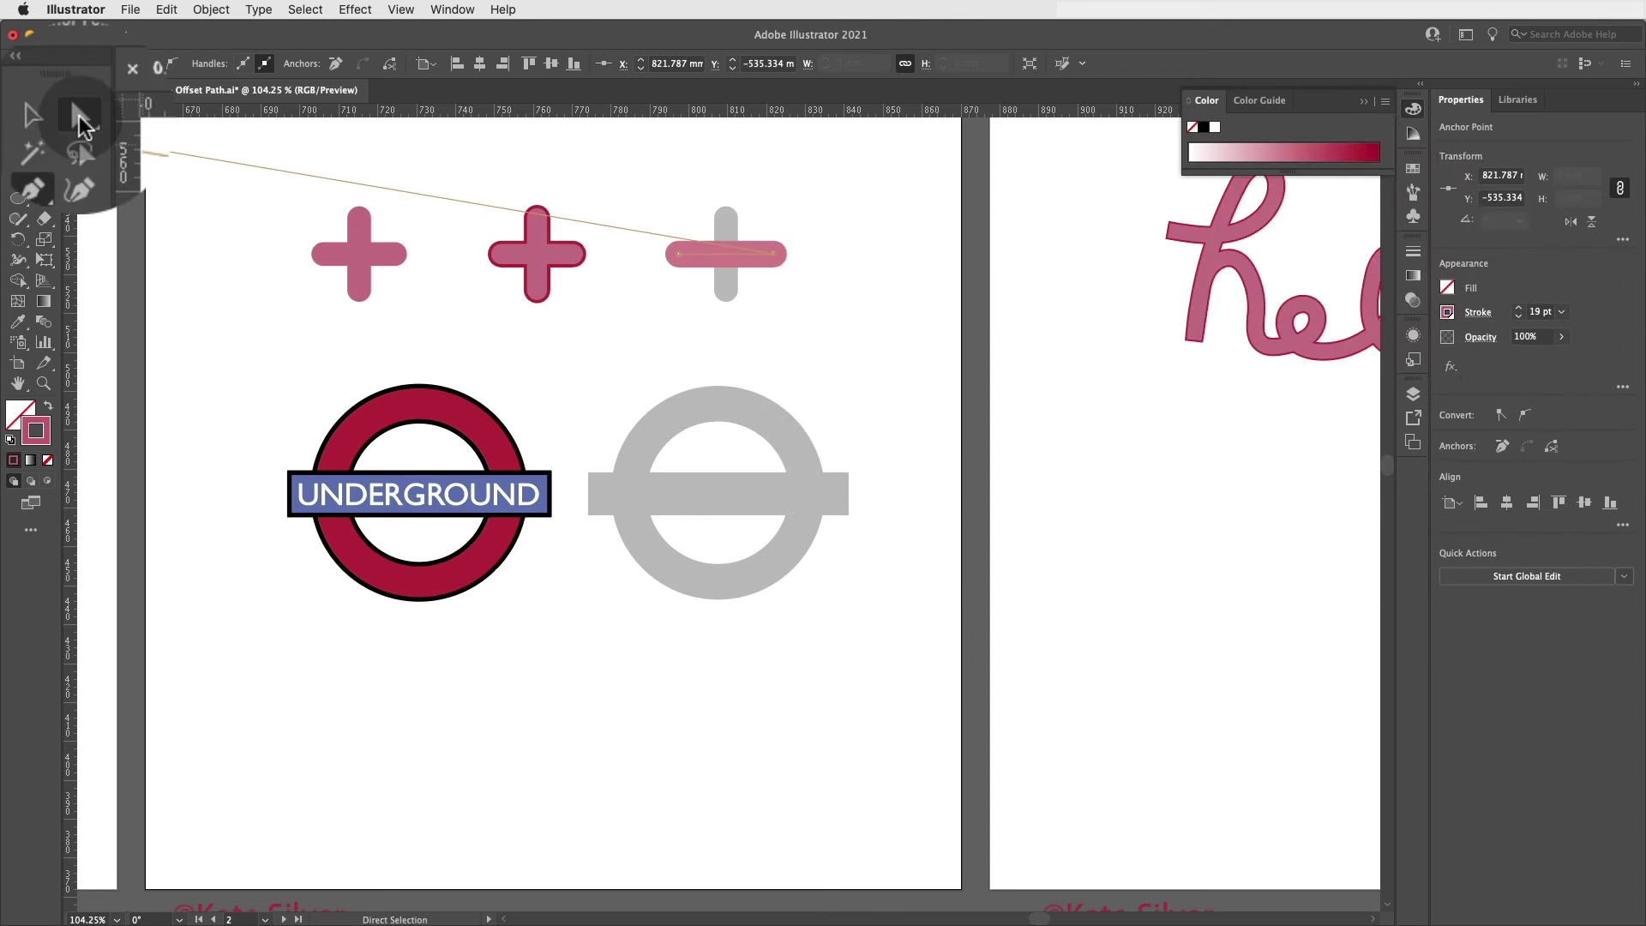
left_click(44, 116)
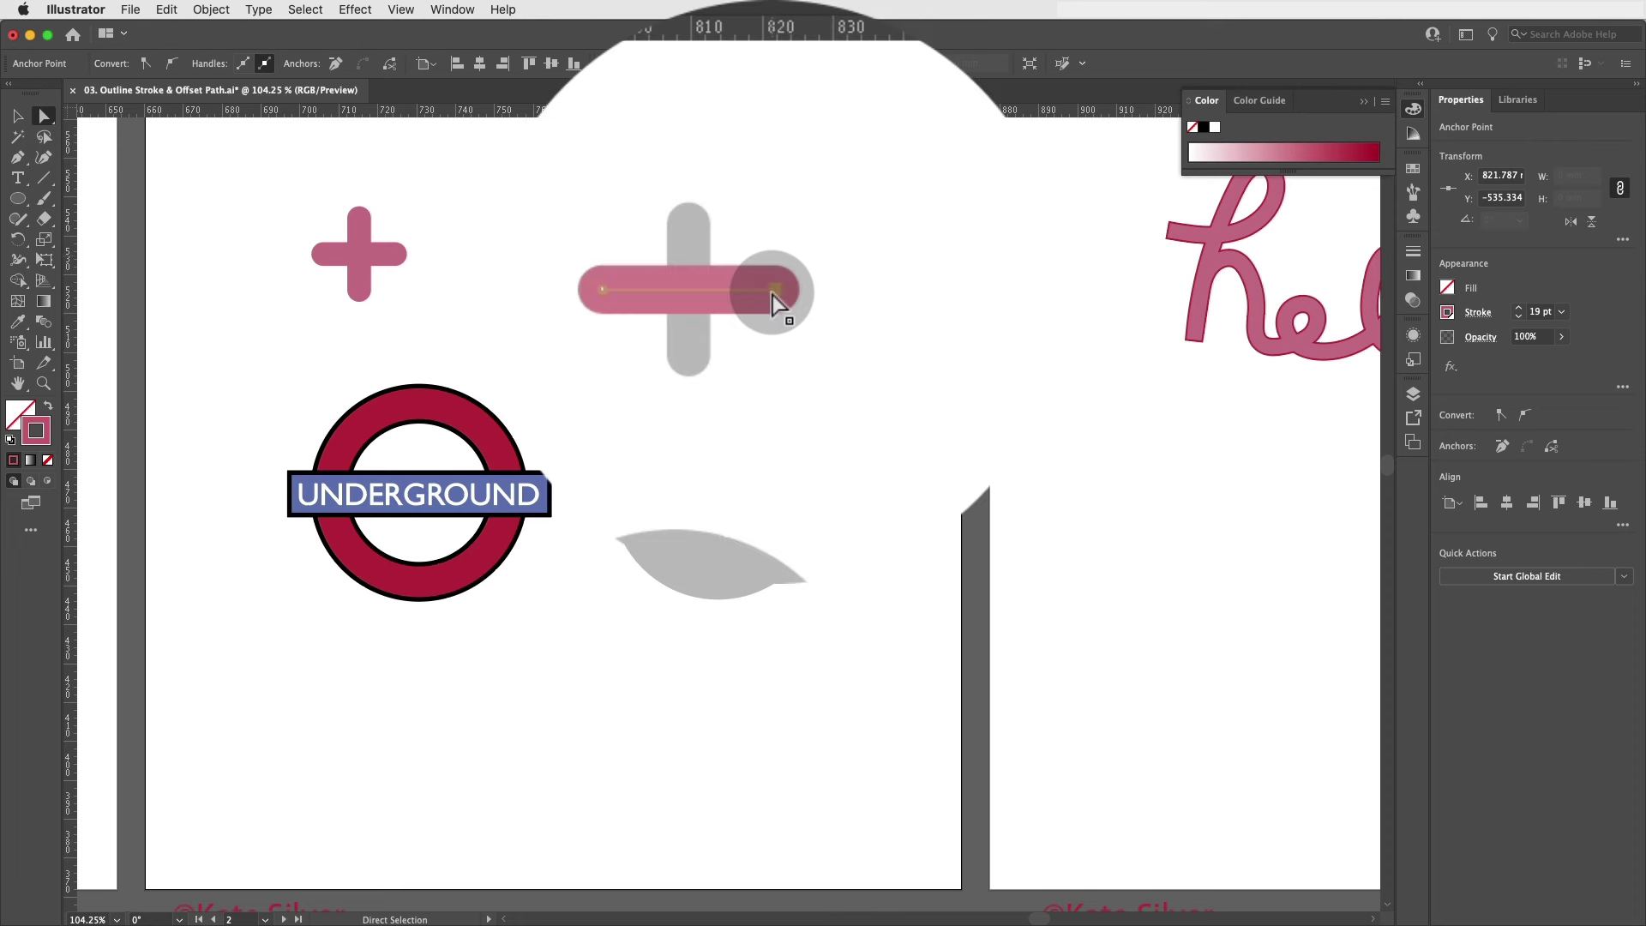
left_click_drag(787, 280, 691, 254)
Draw a vertical pen line down the grey plus's vertical arm.
key("v")
left_click(763, 230)
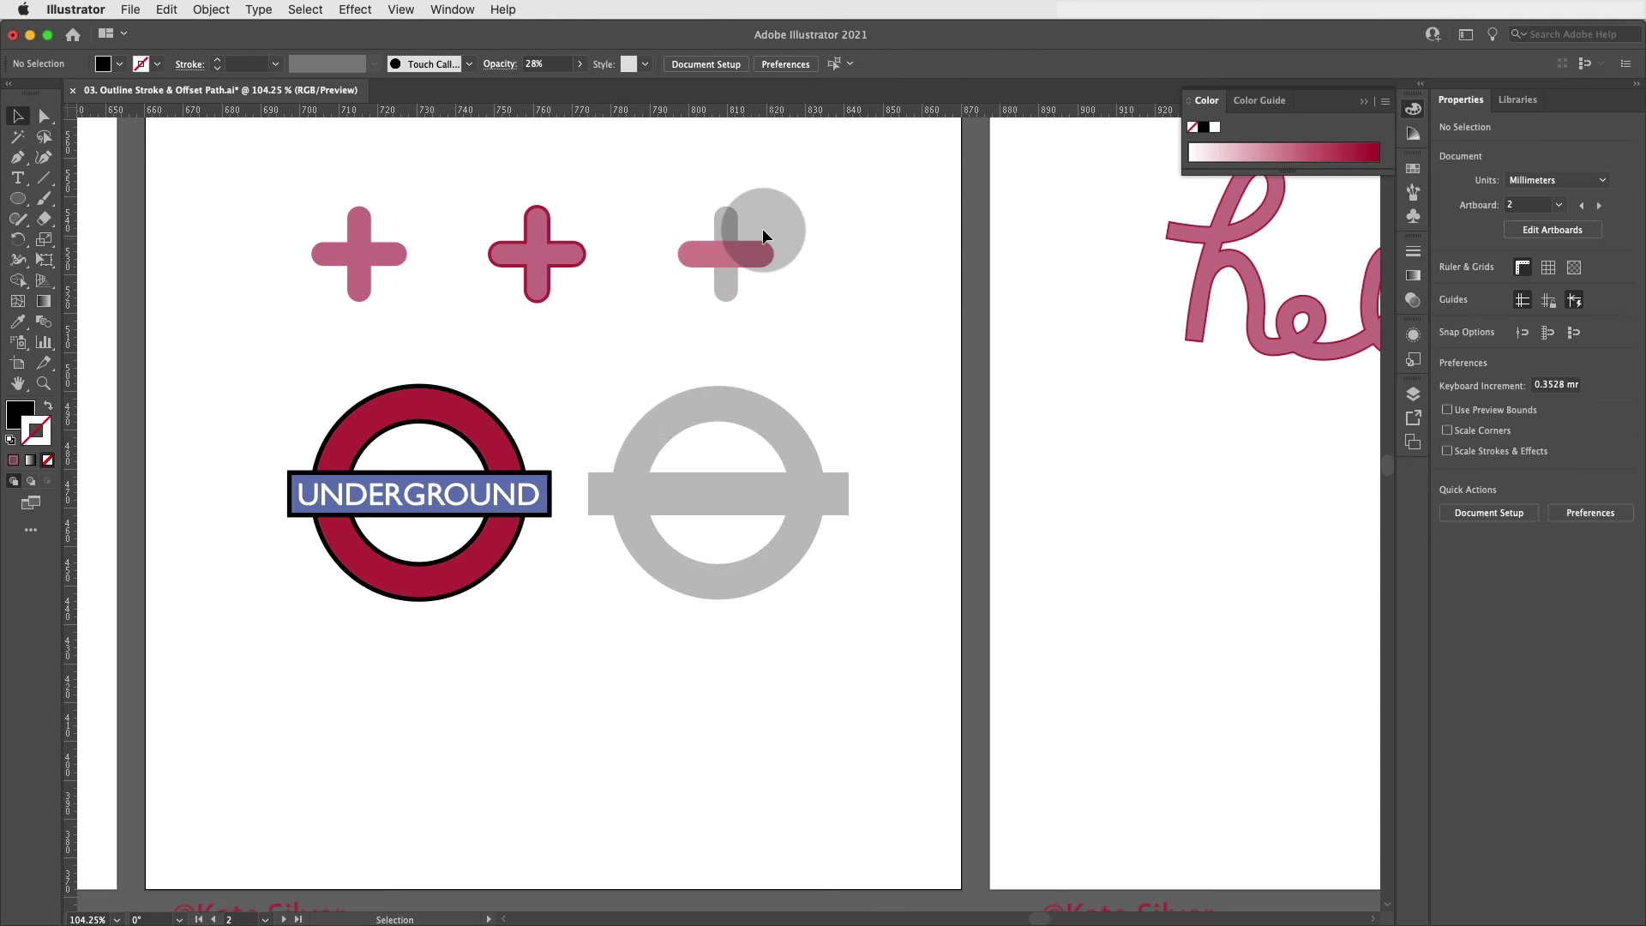
key("p")
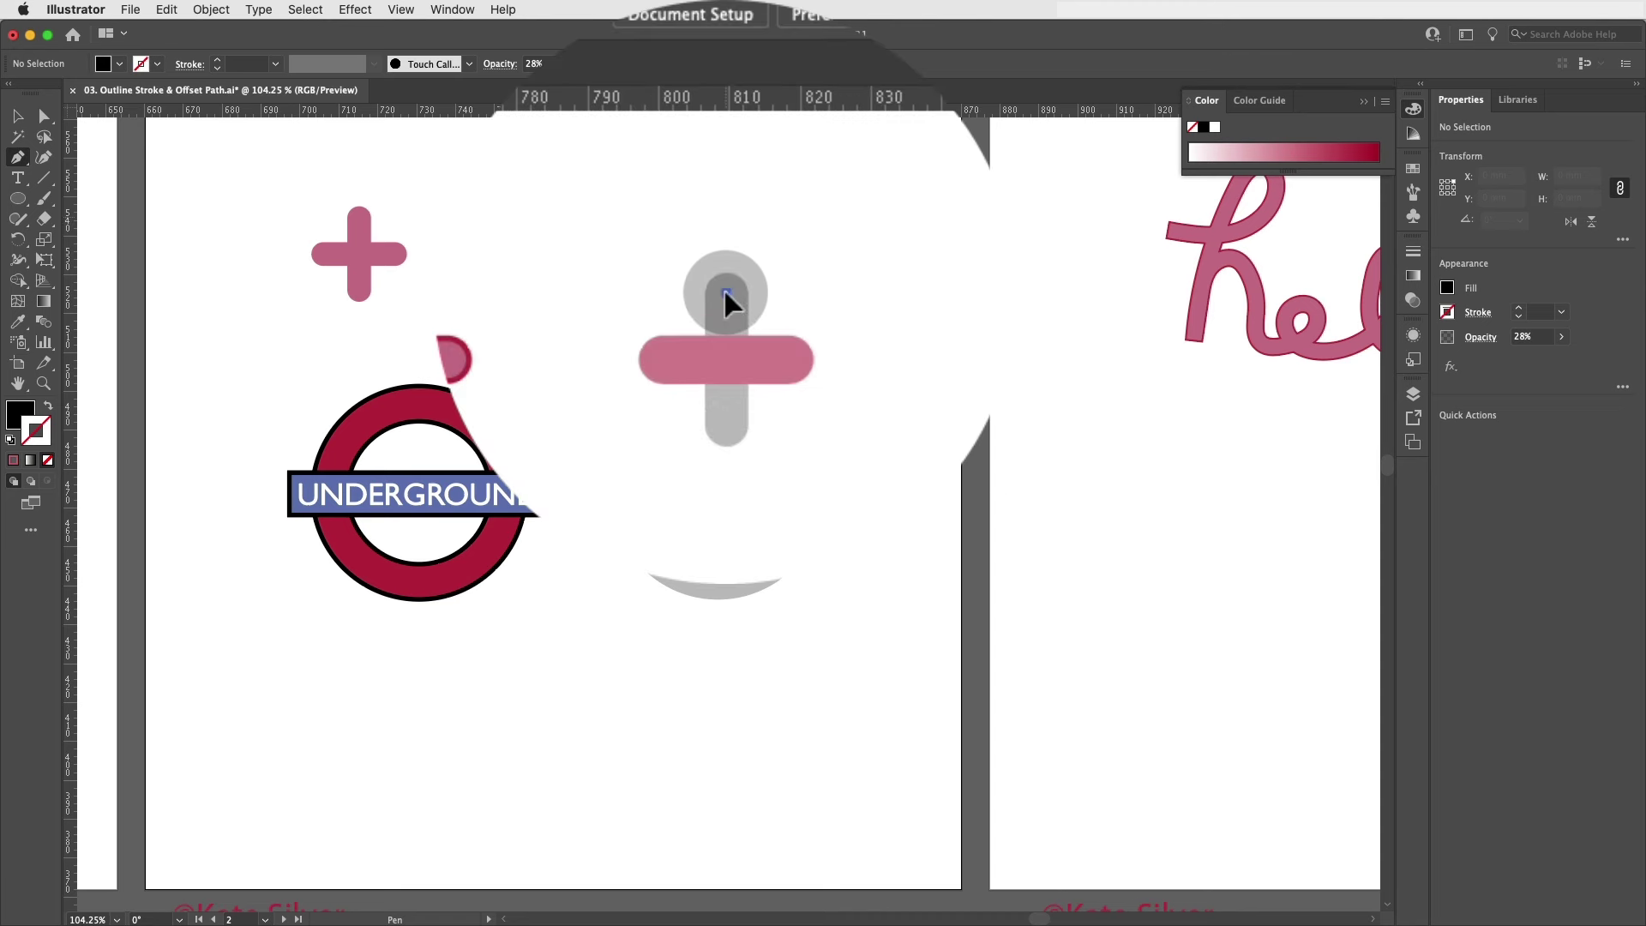
left_click(725, 221)
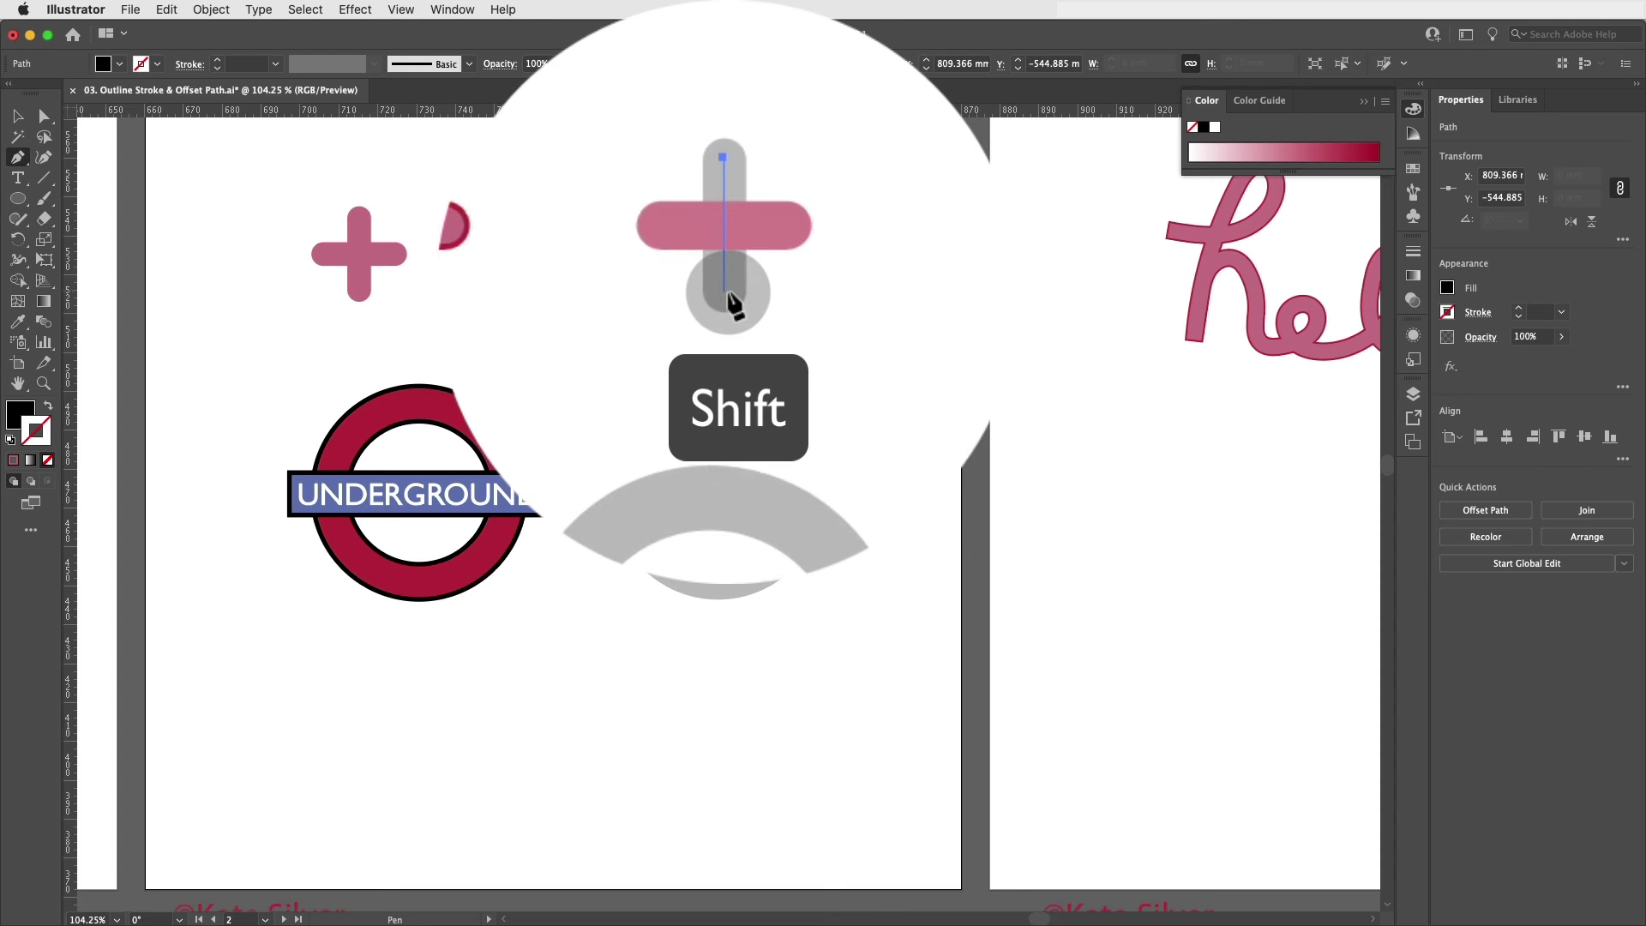
left_click(726, 293)
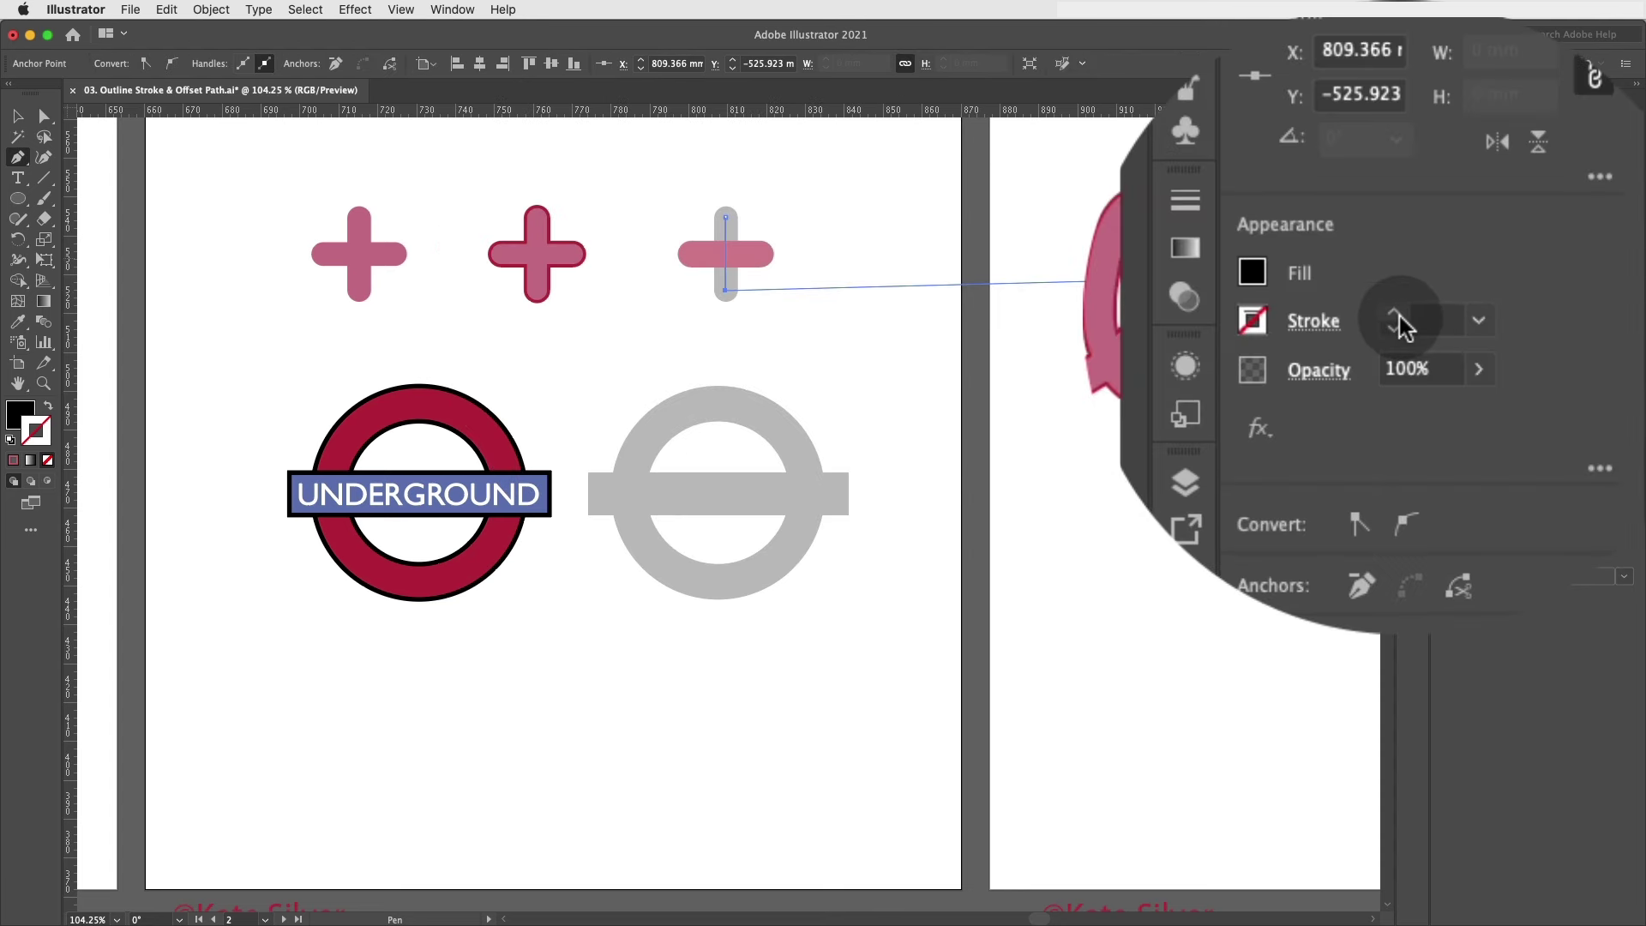
Give the vertical line an 18 pt stroke with round caps.
left_click(1518, 308)
left_click(1395, 312)
left_click(1396, 312)
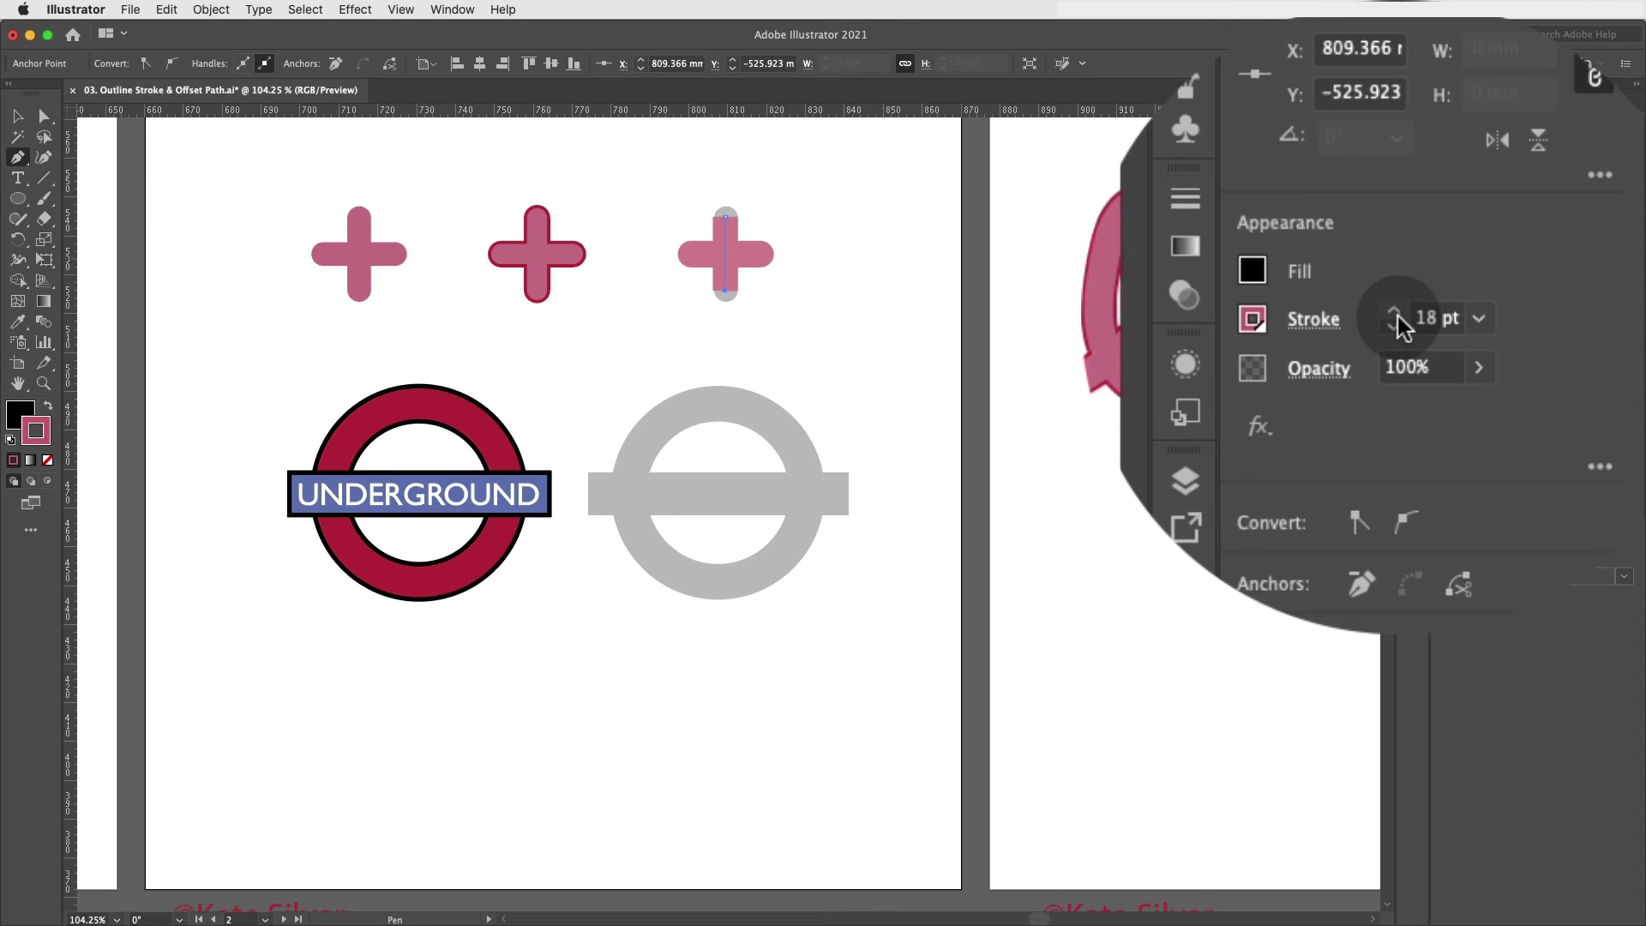
left_click(1329, 319)
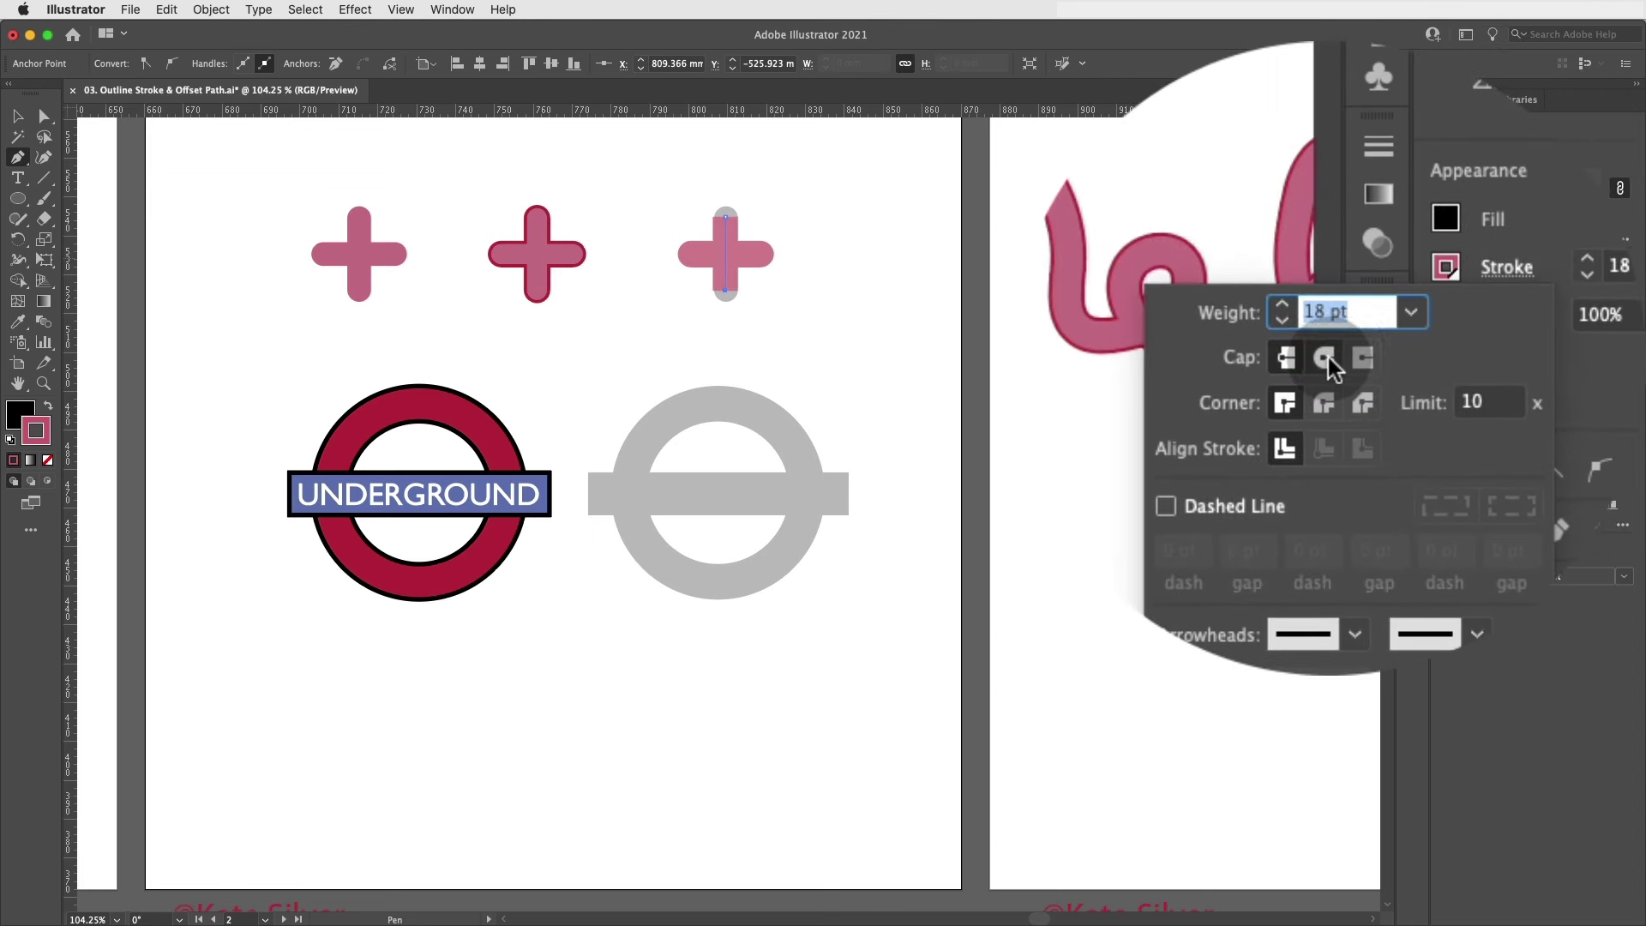
left_click(1325, 358)
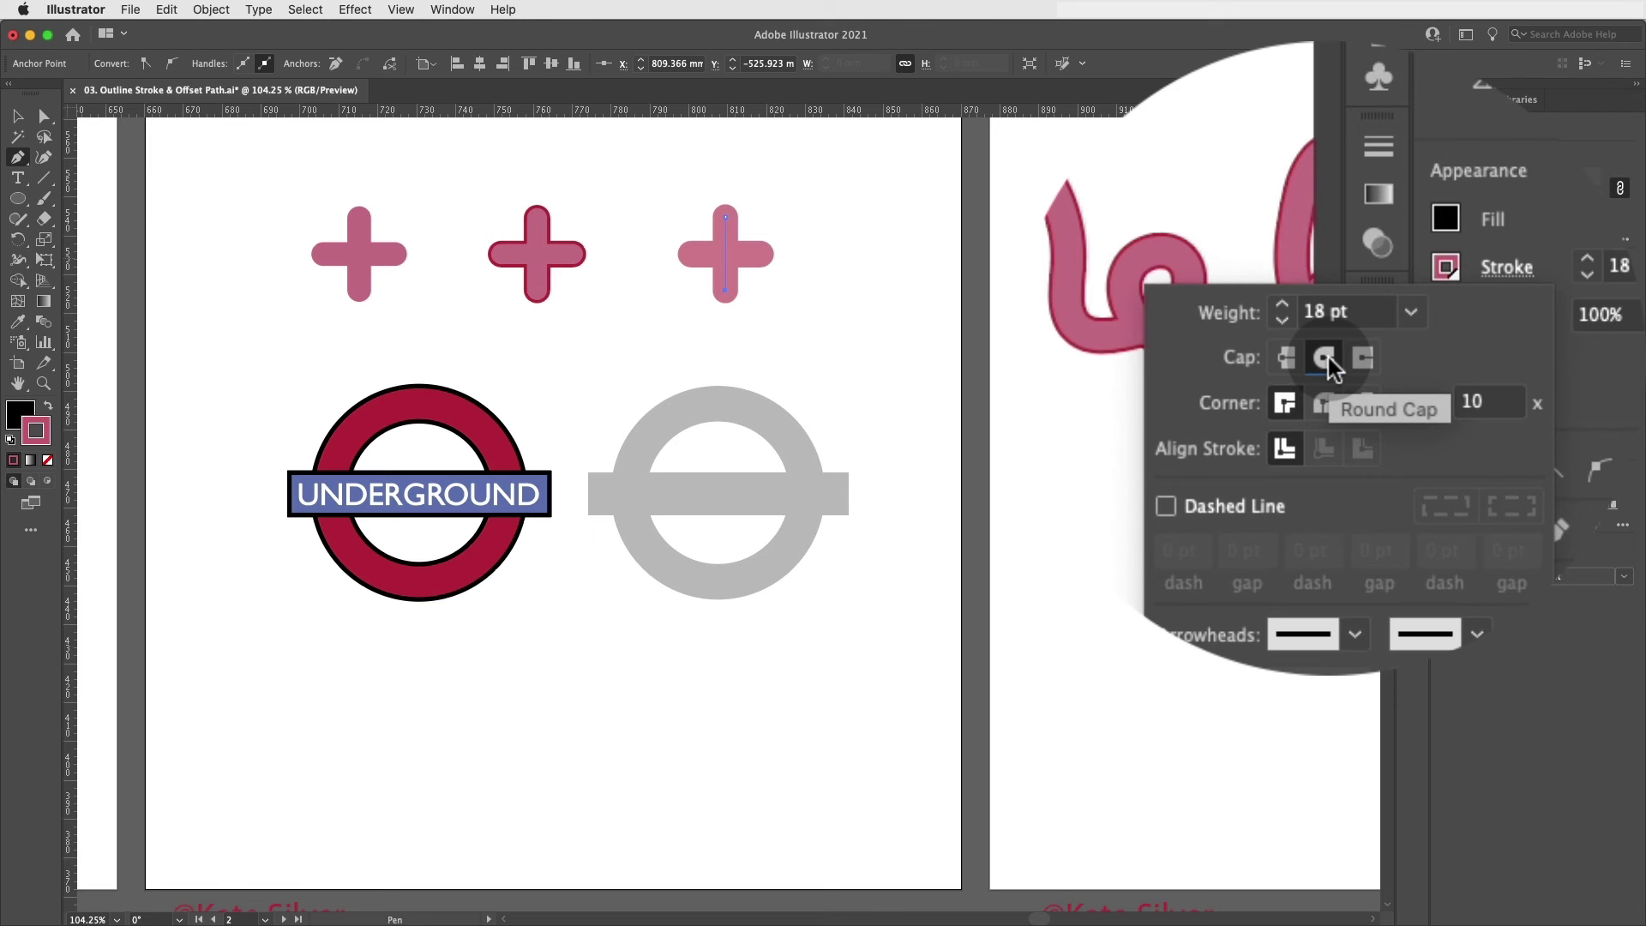
key("v")
left_click(846, 266)
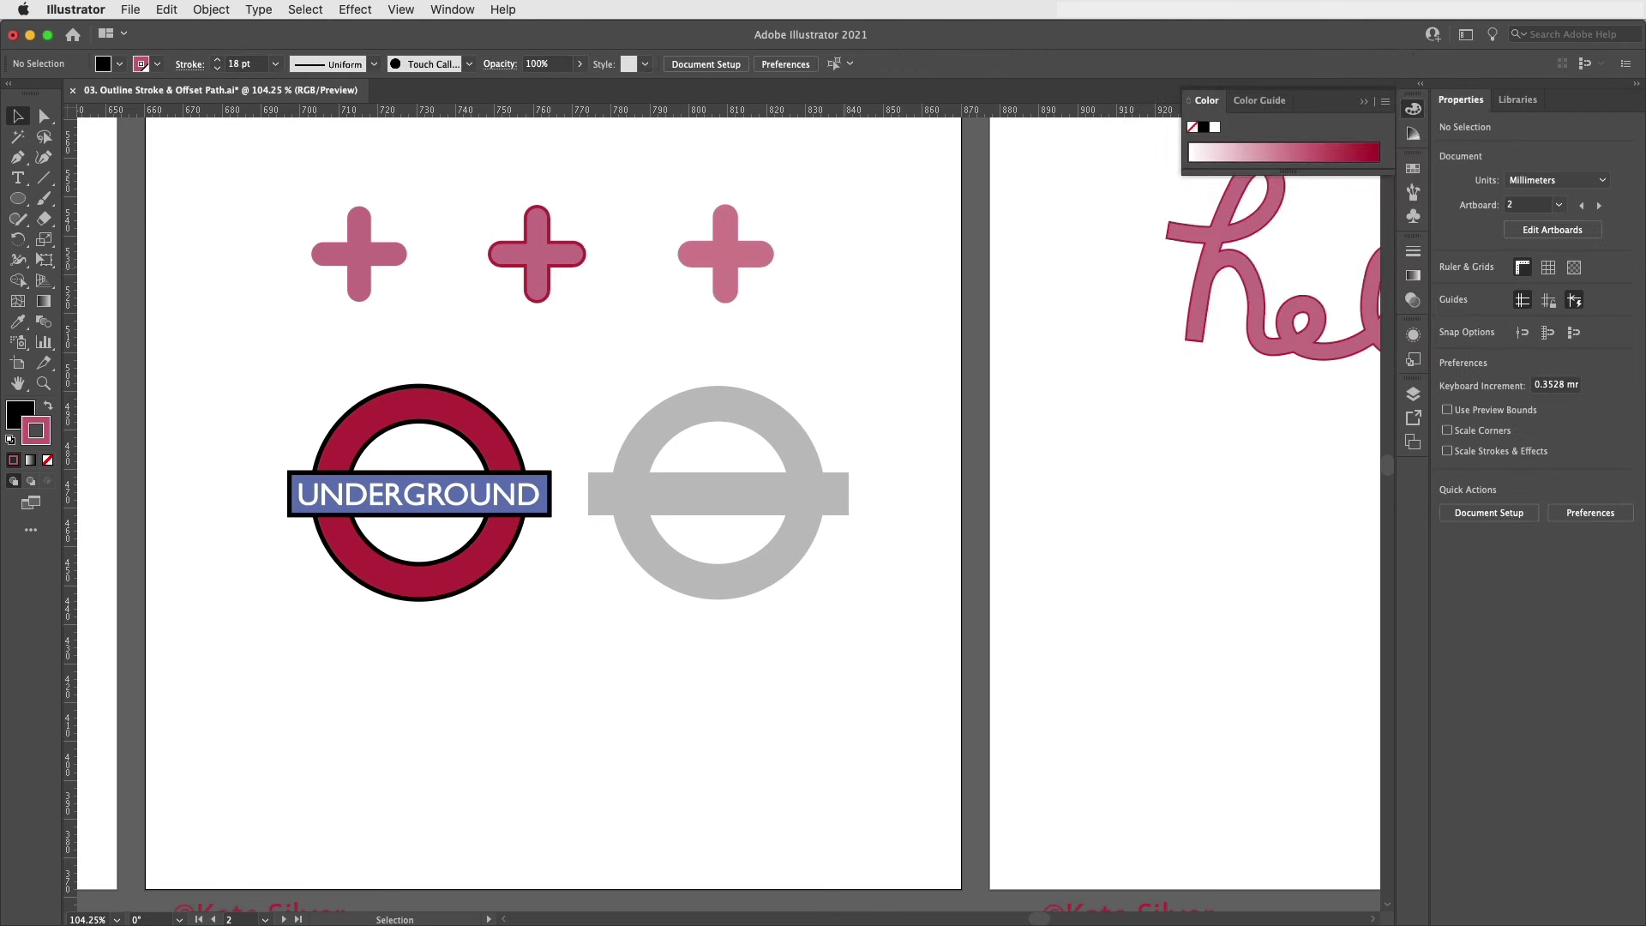
key("a")
left_click(725, 290)
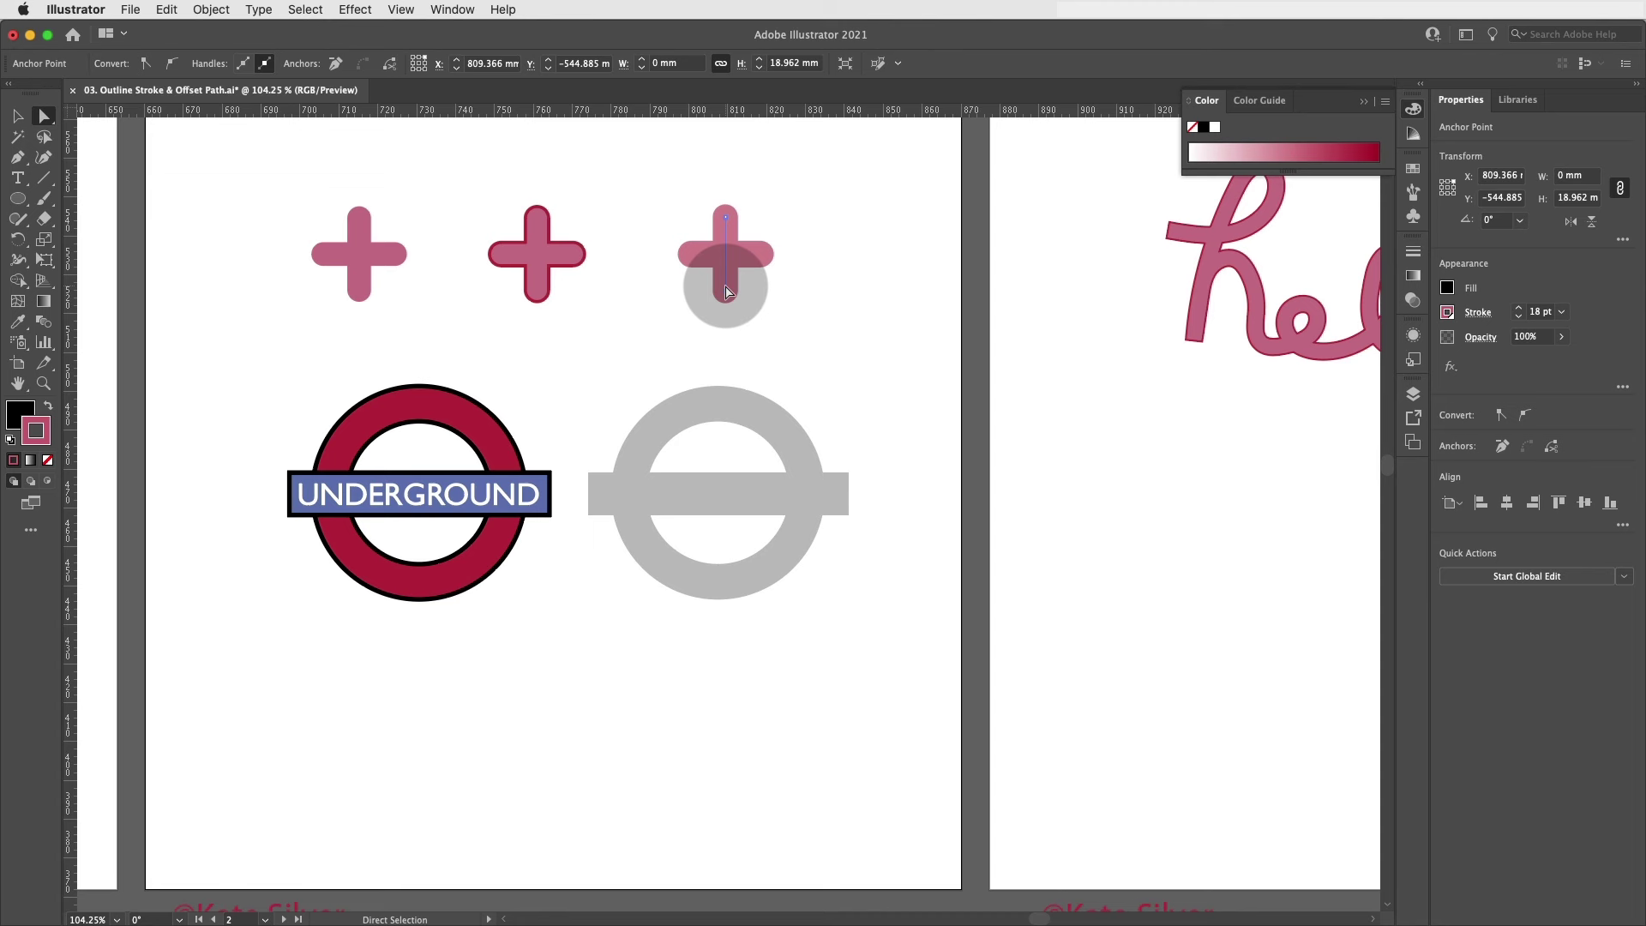
key("v")
left_click(727, 228)
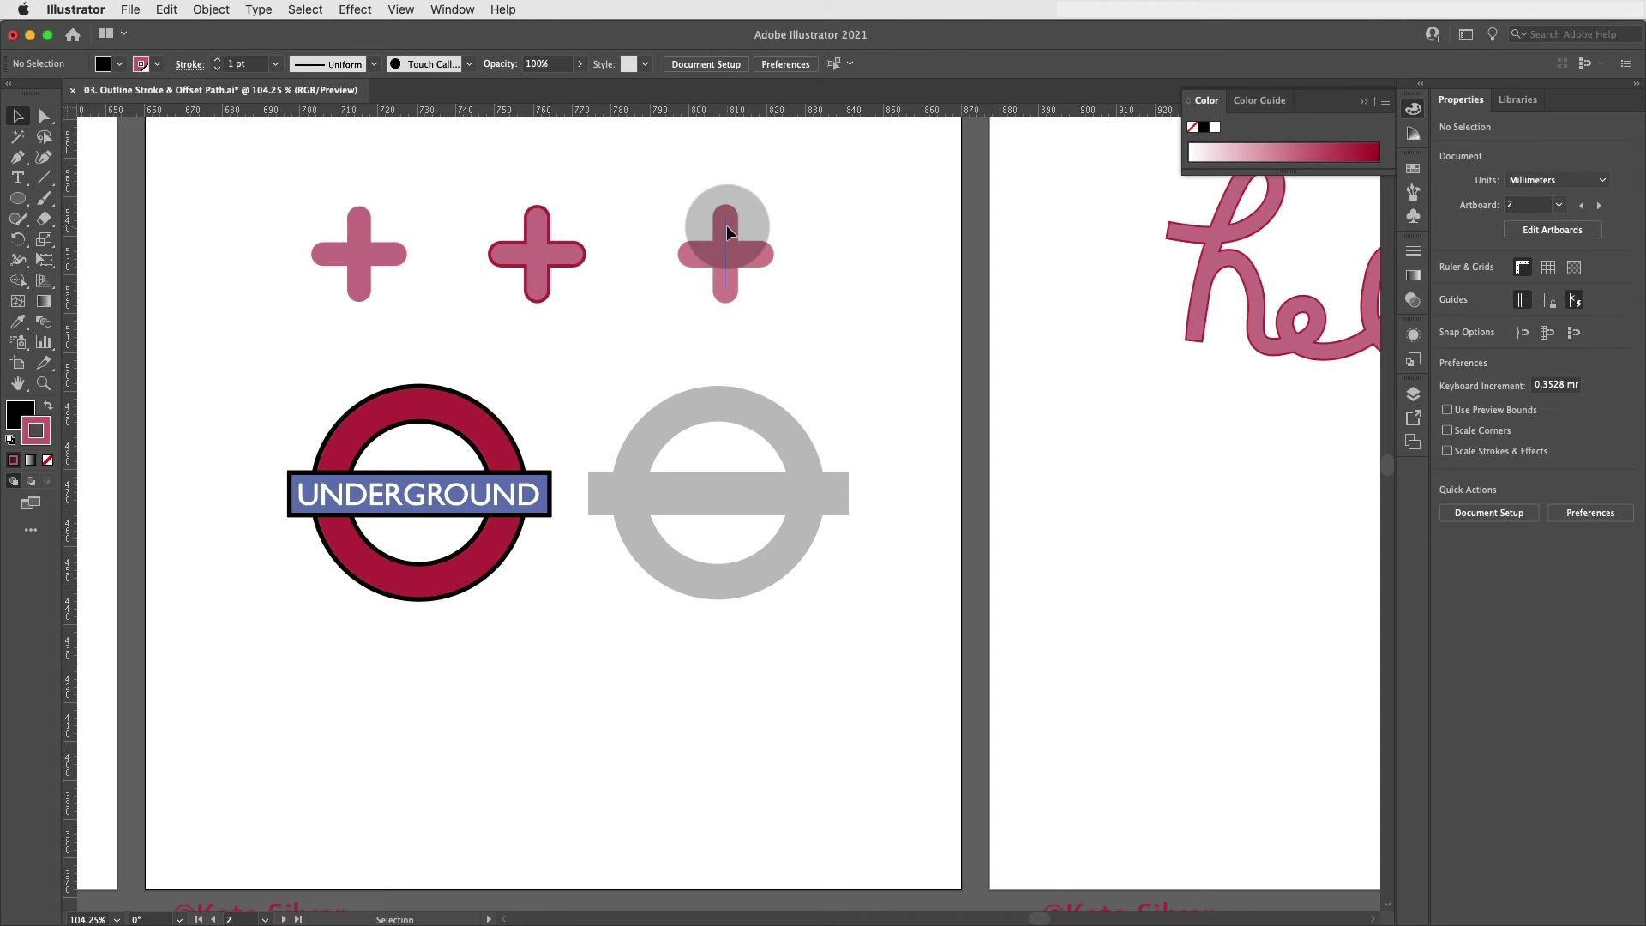
left_click_drag(727, 227, 846, 216)
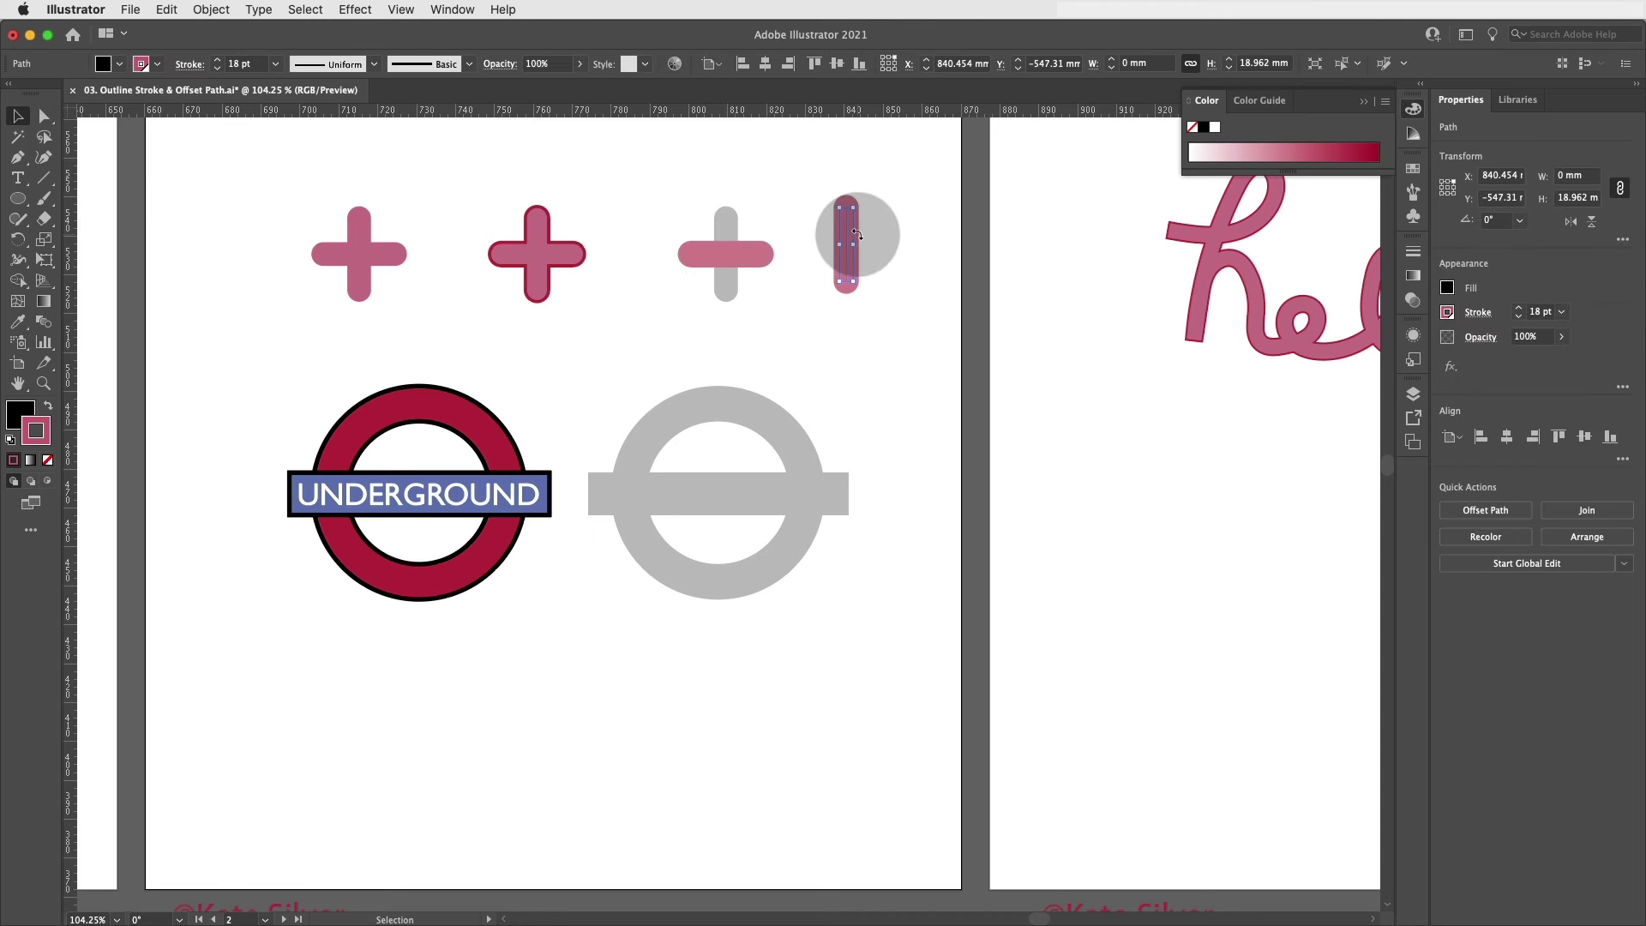
left_click(1518, 316)
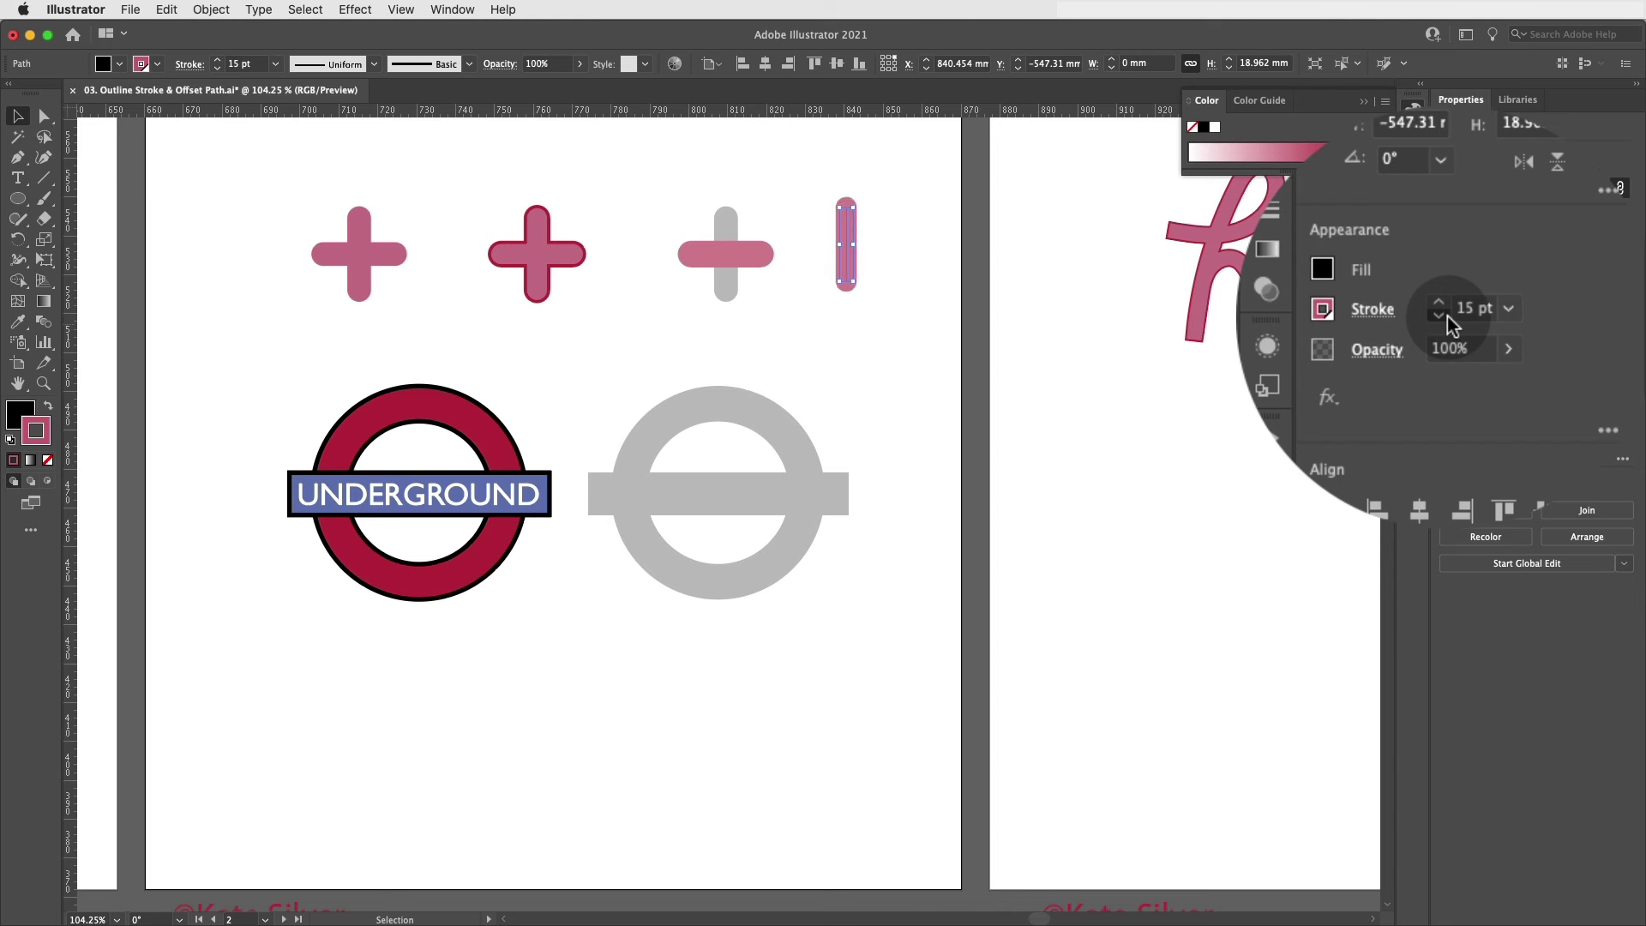
left_click(1518, 306)
key("a")
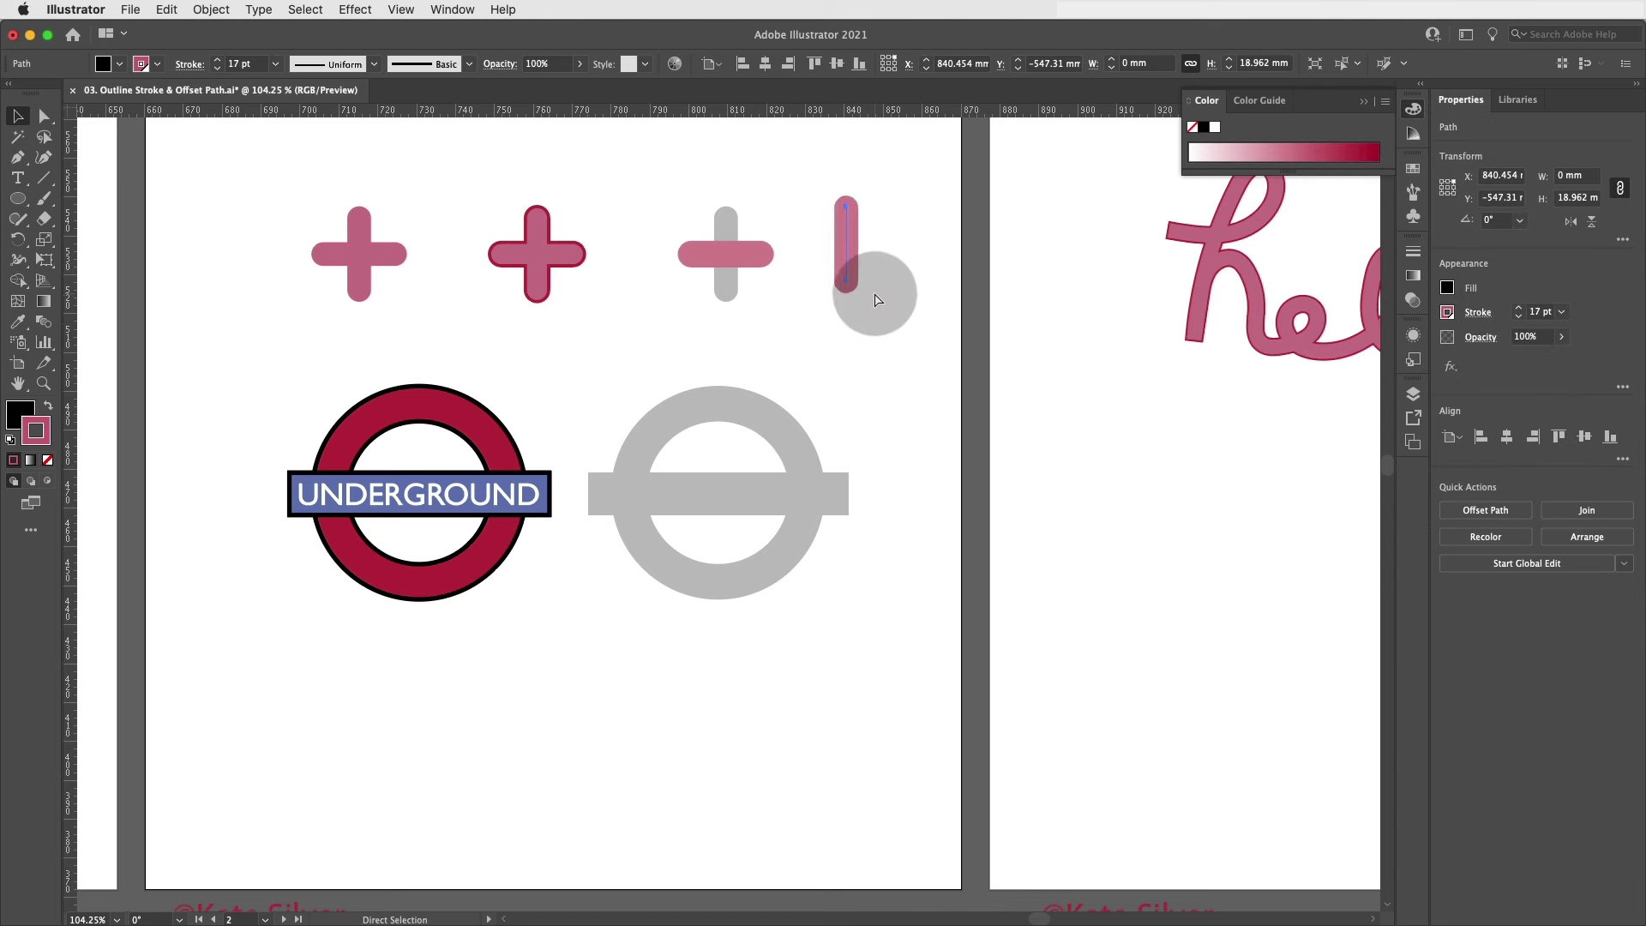
key("super+z")
left_click_drag(789, 223, 702, 282)
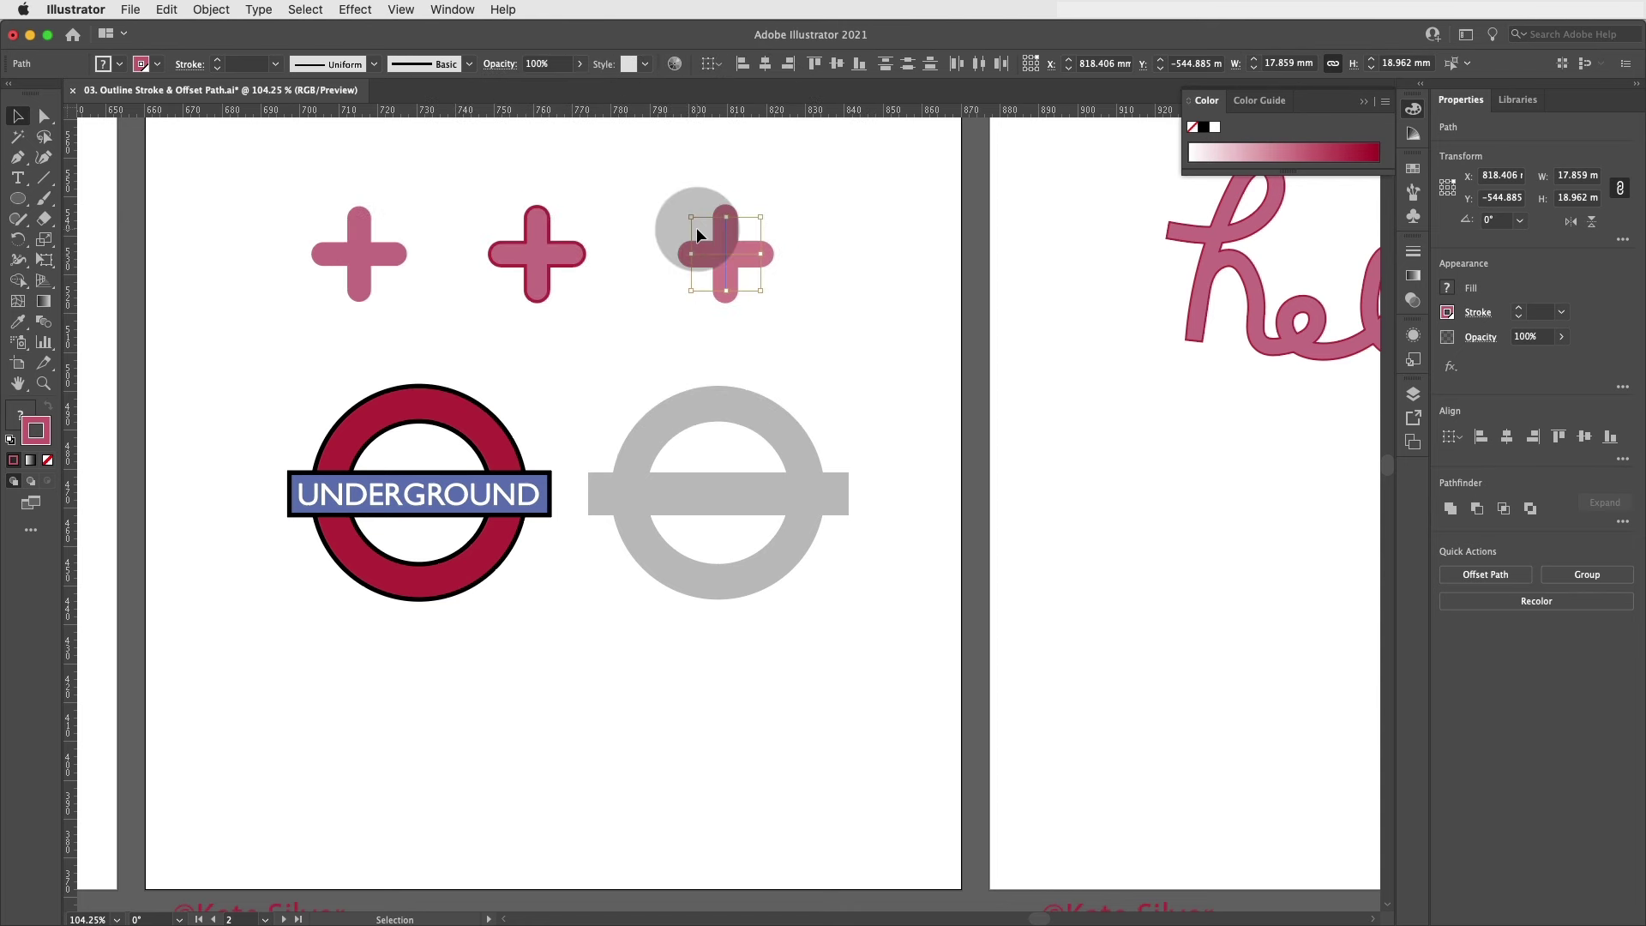
Expand the third plus with Fill and Stroke checked, then marquee-select the expanded group.
left_click(216, 14)
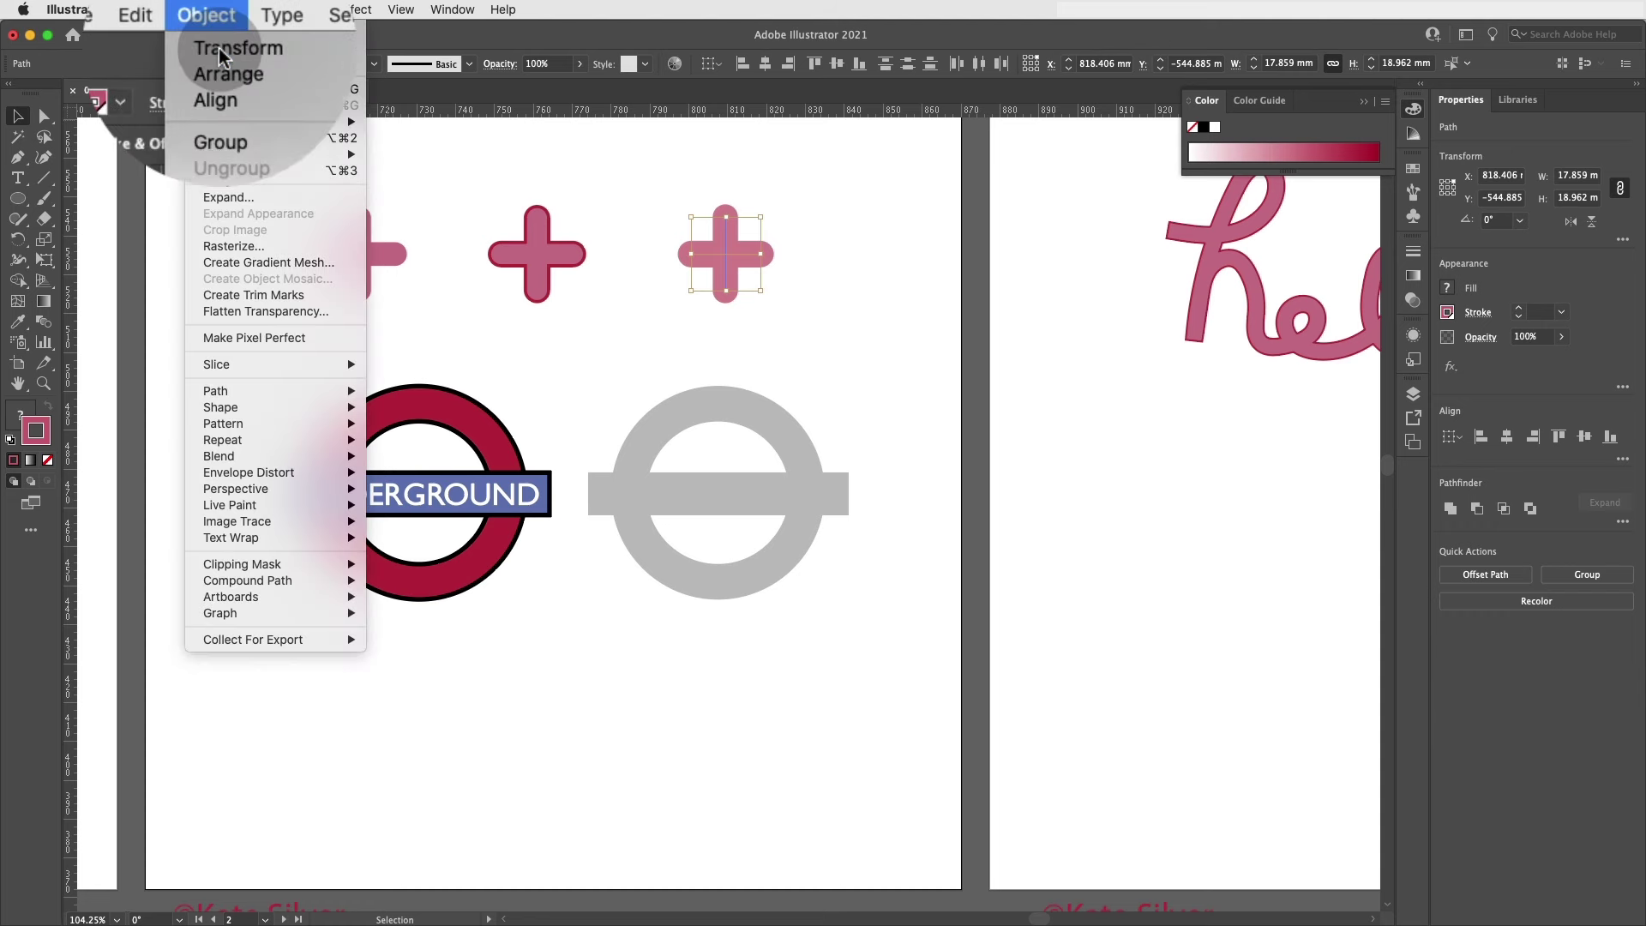
left_click(273, 199)
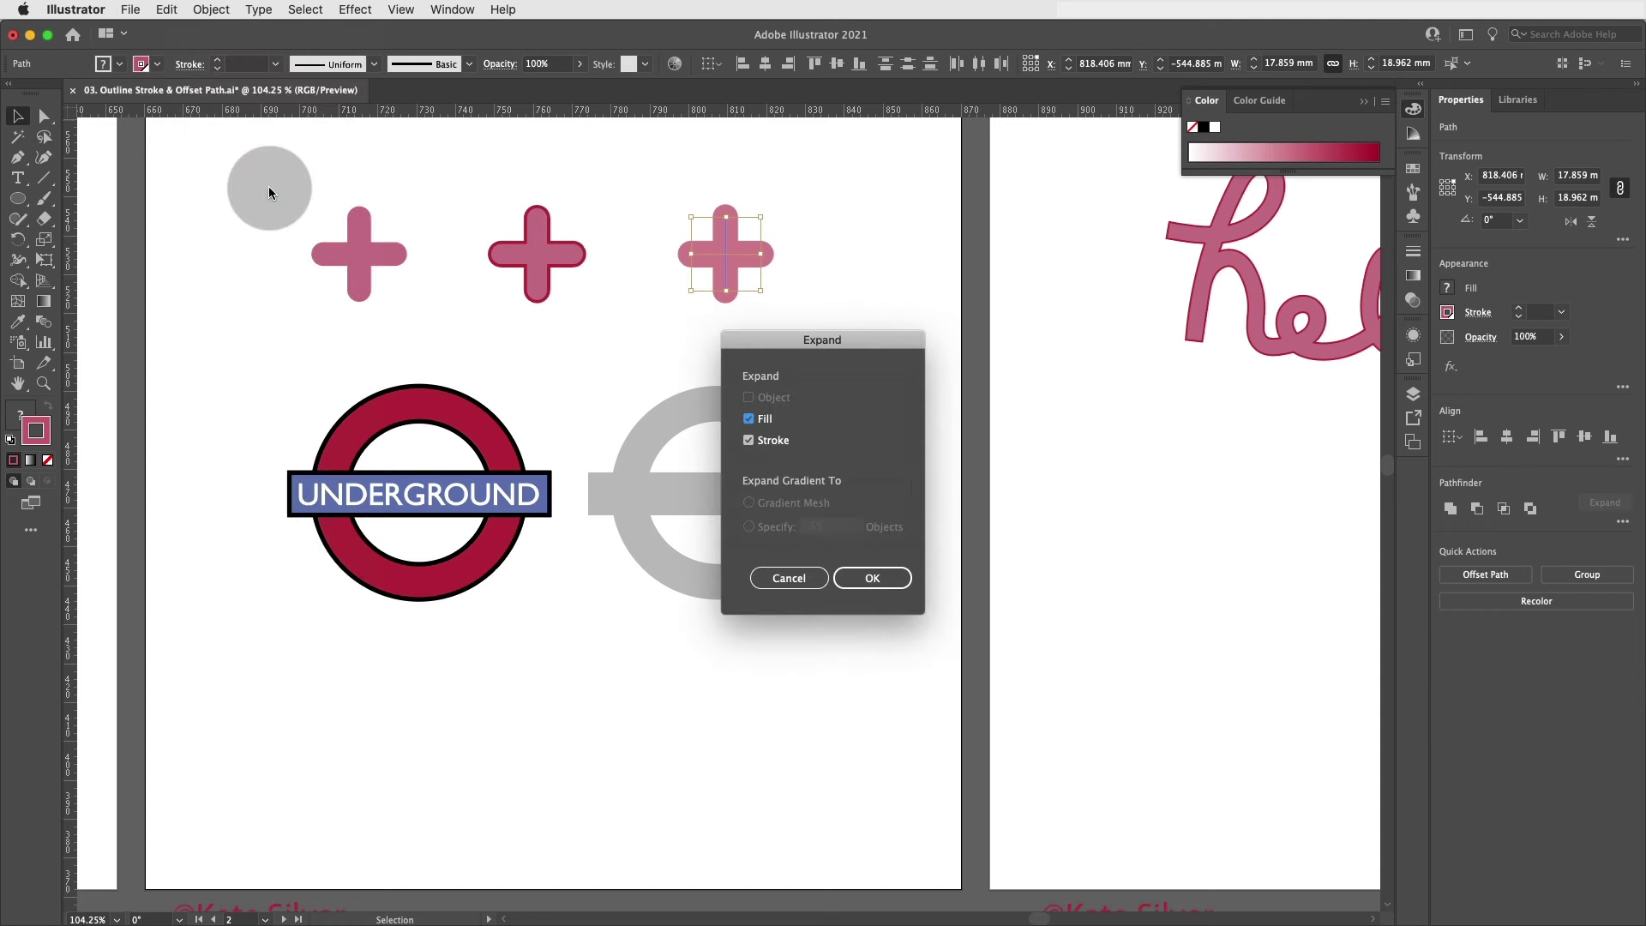
left_click(748, 420)
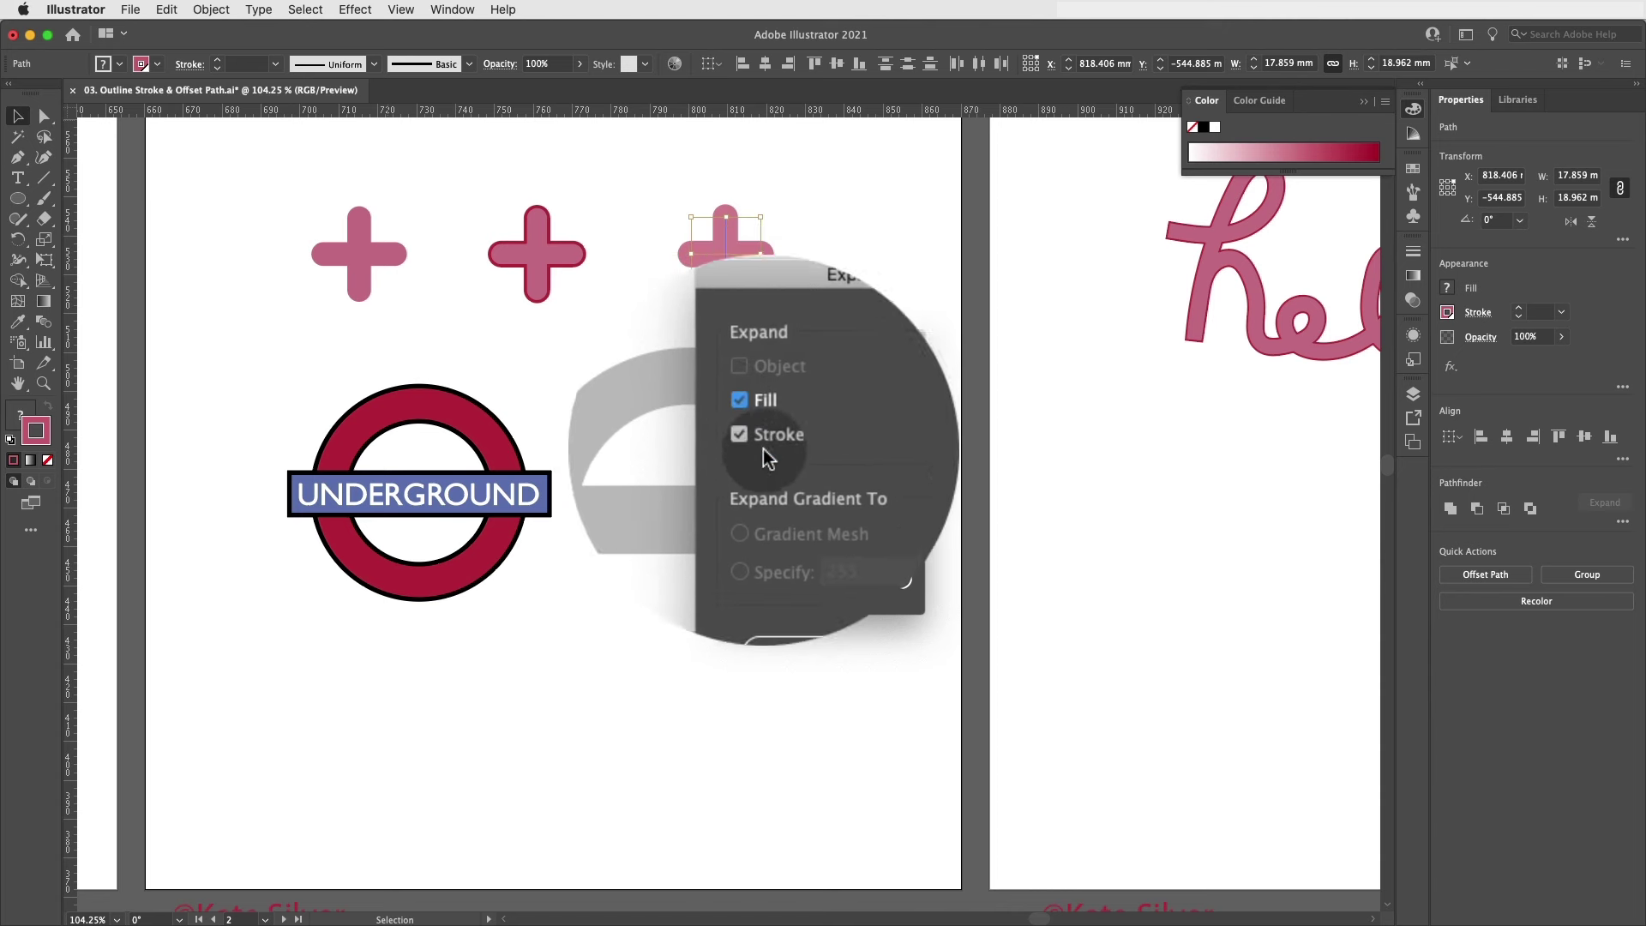
left_click(876, 576)
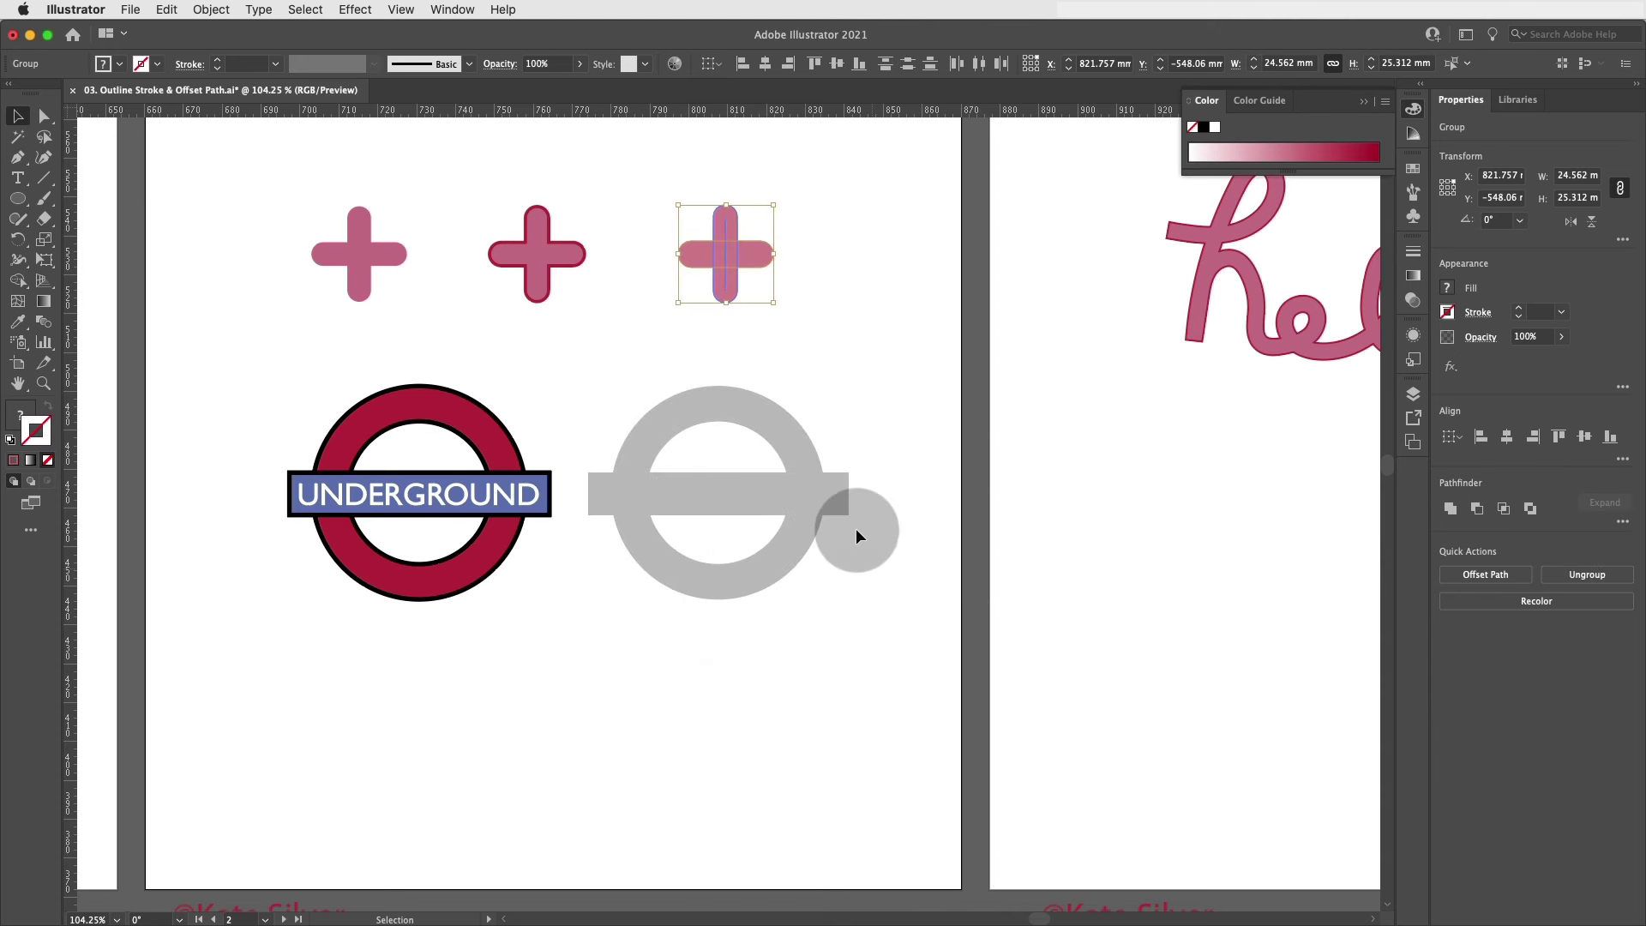
left_click(867, 303)
left_click_drag(665, 199, 780, 309)
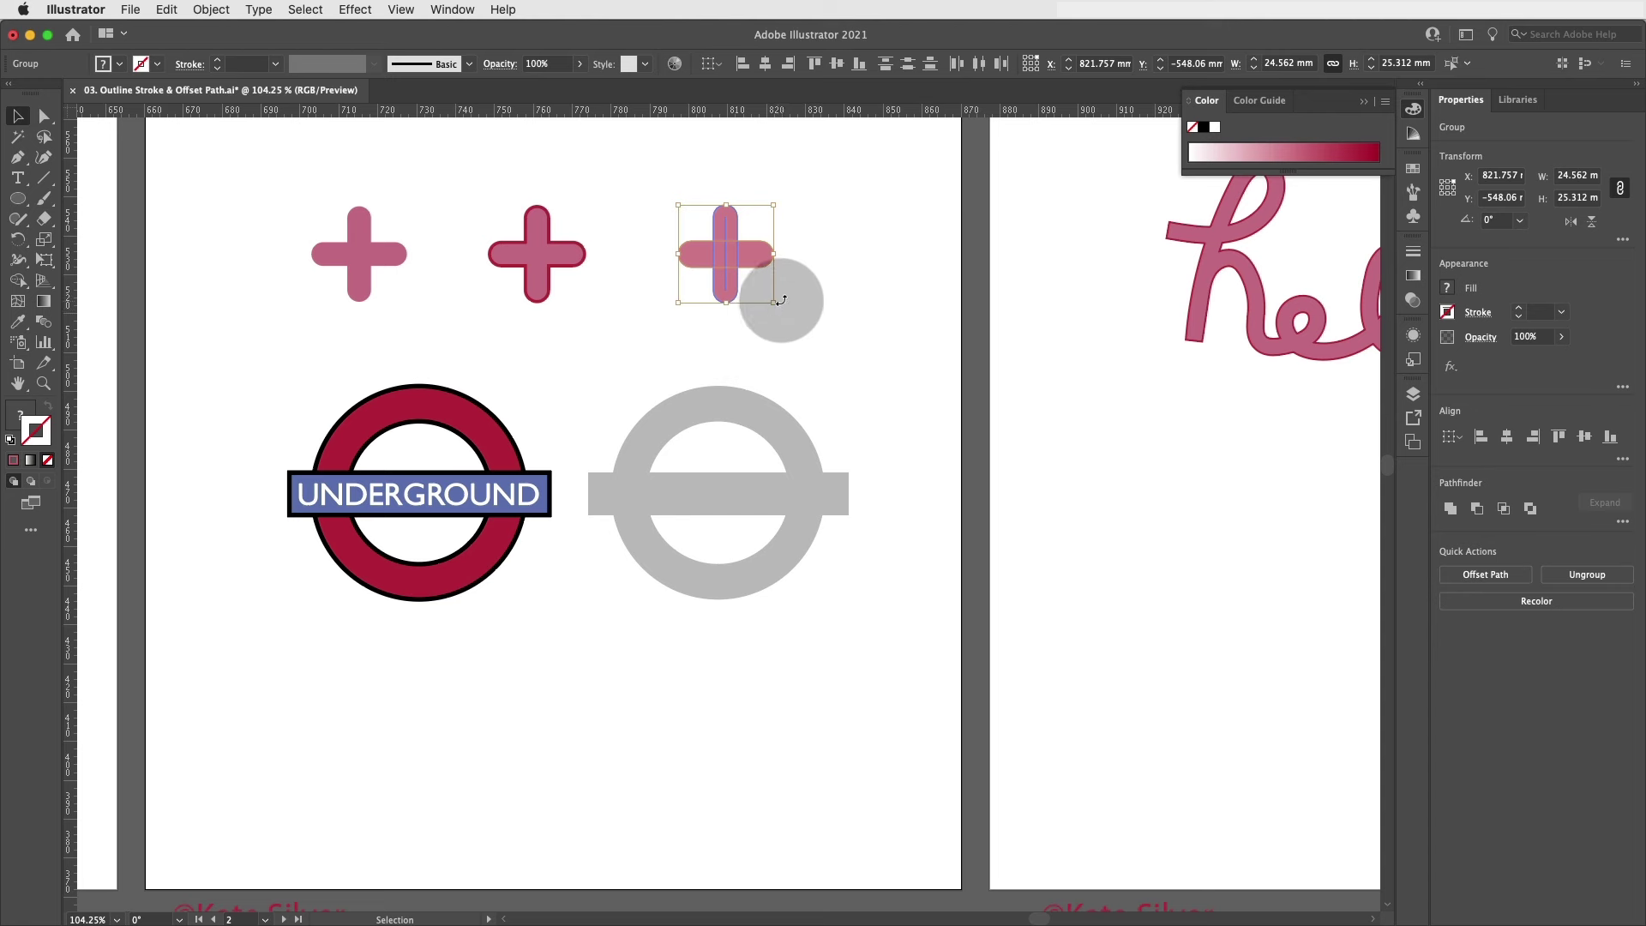
Merge the expanded cross pieces into one path with Pathfinder Unite, keeping it in place.
left_click(814, 261)
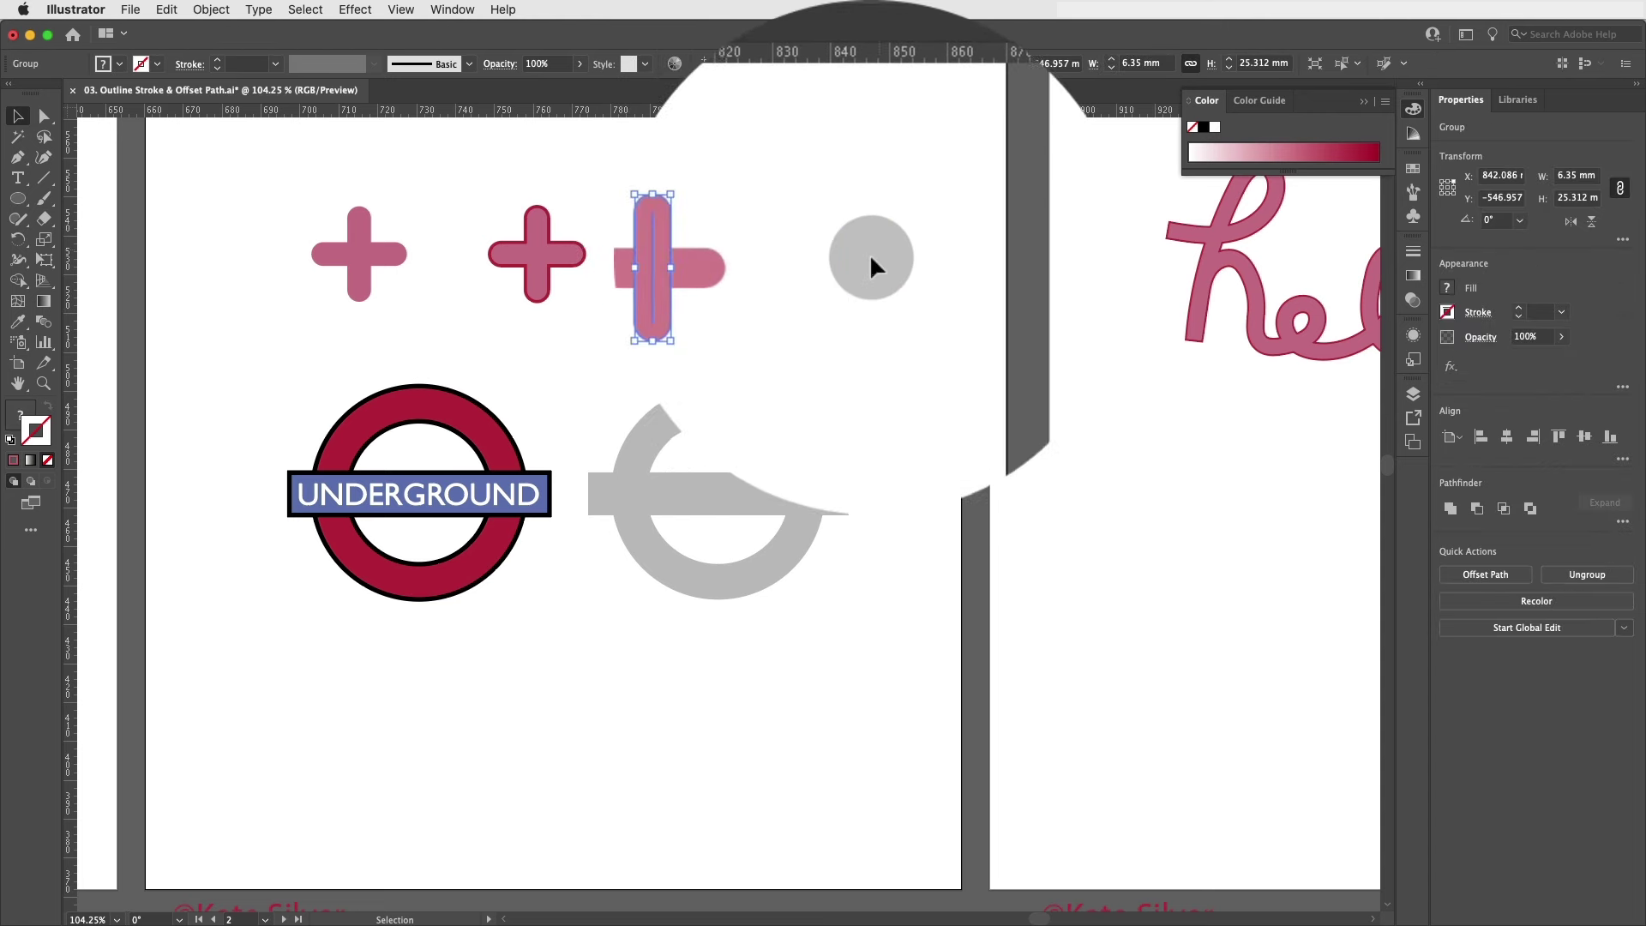
left_click(809, 254)
left_click(686, 271)
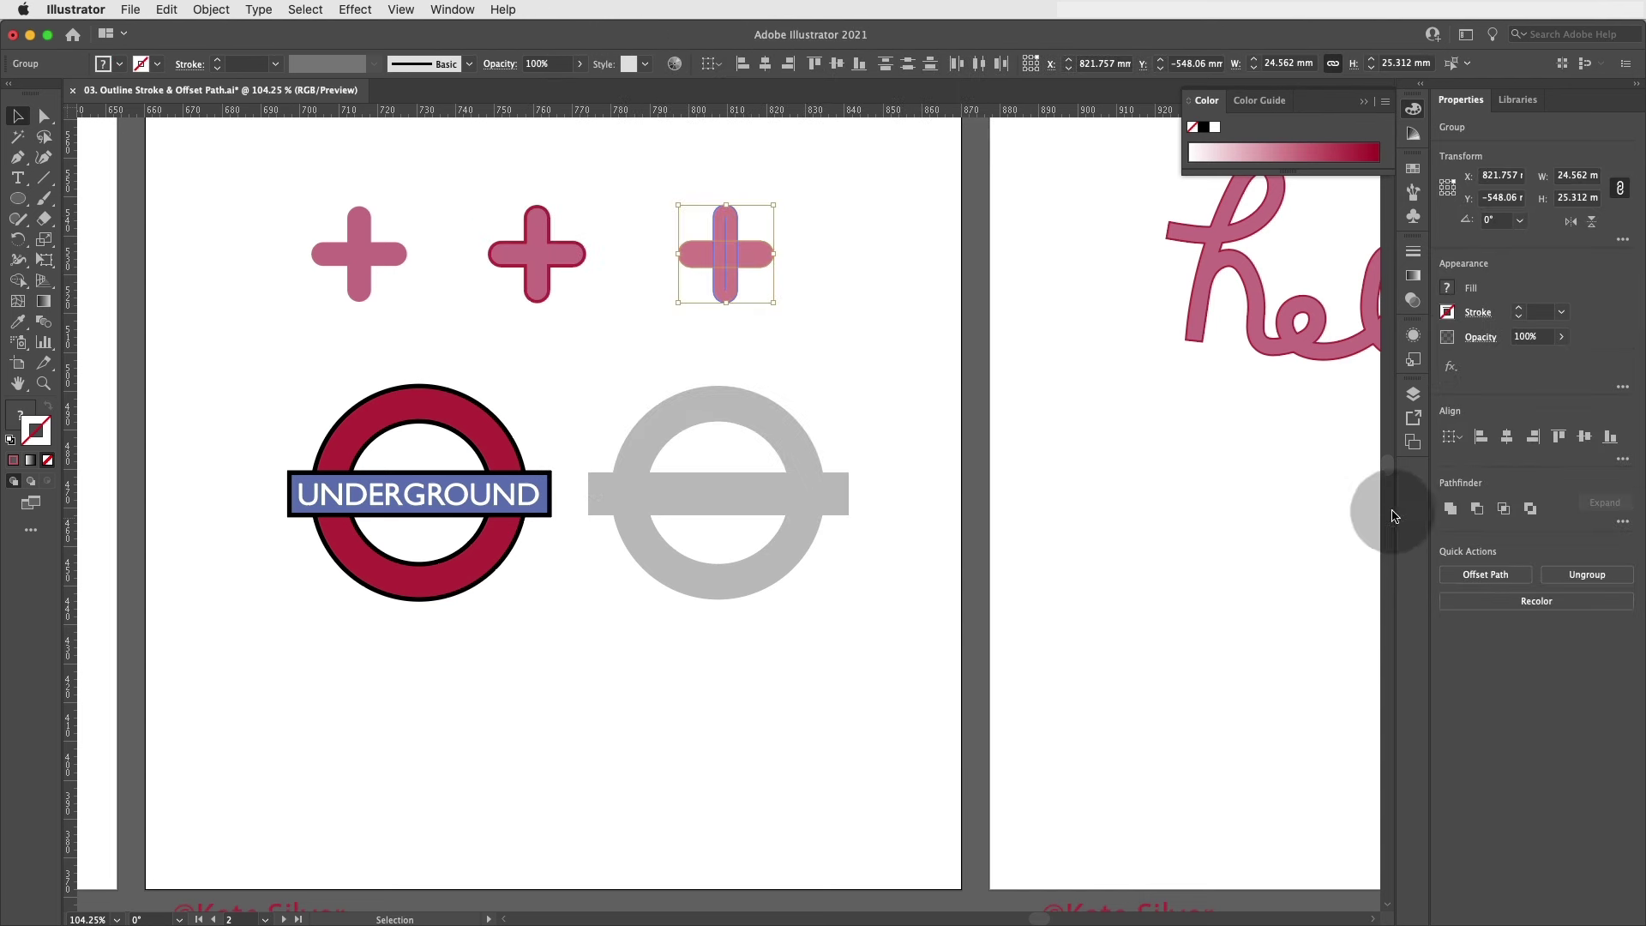
left_click(1446, 510)
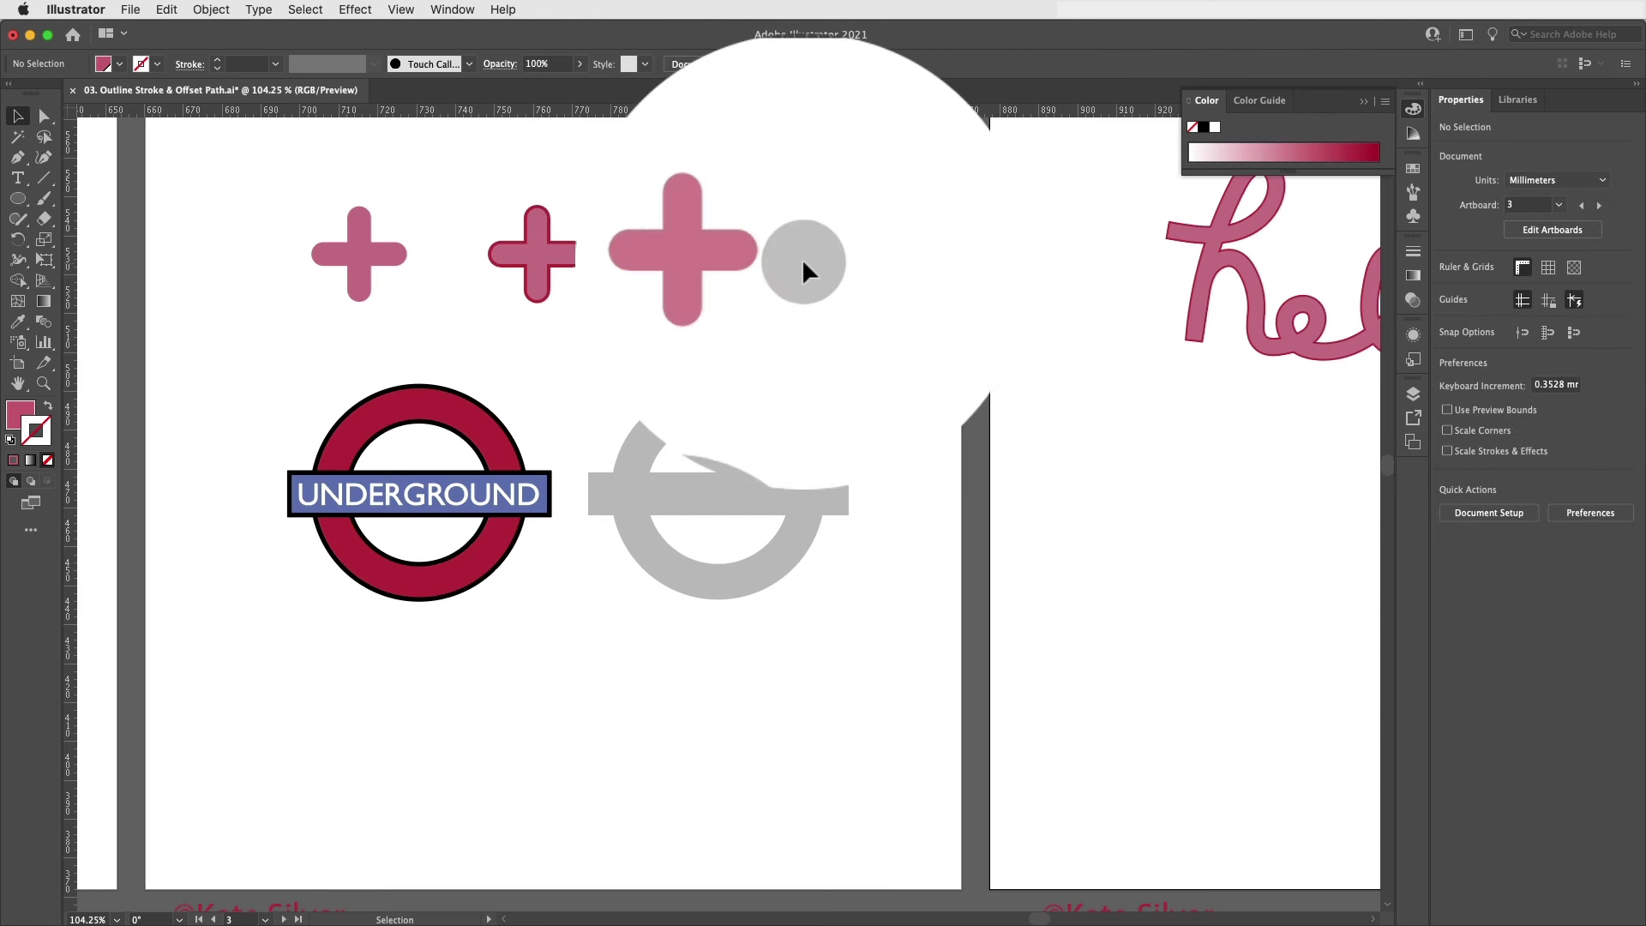
left_click_drag(726, 254, 880, 255)
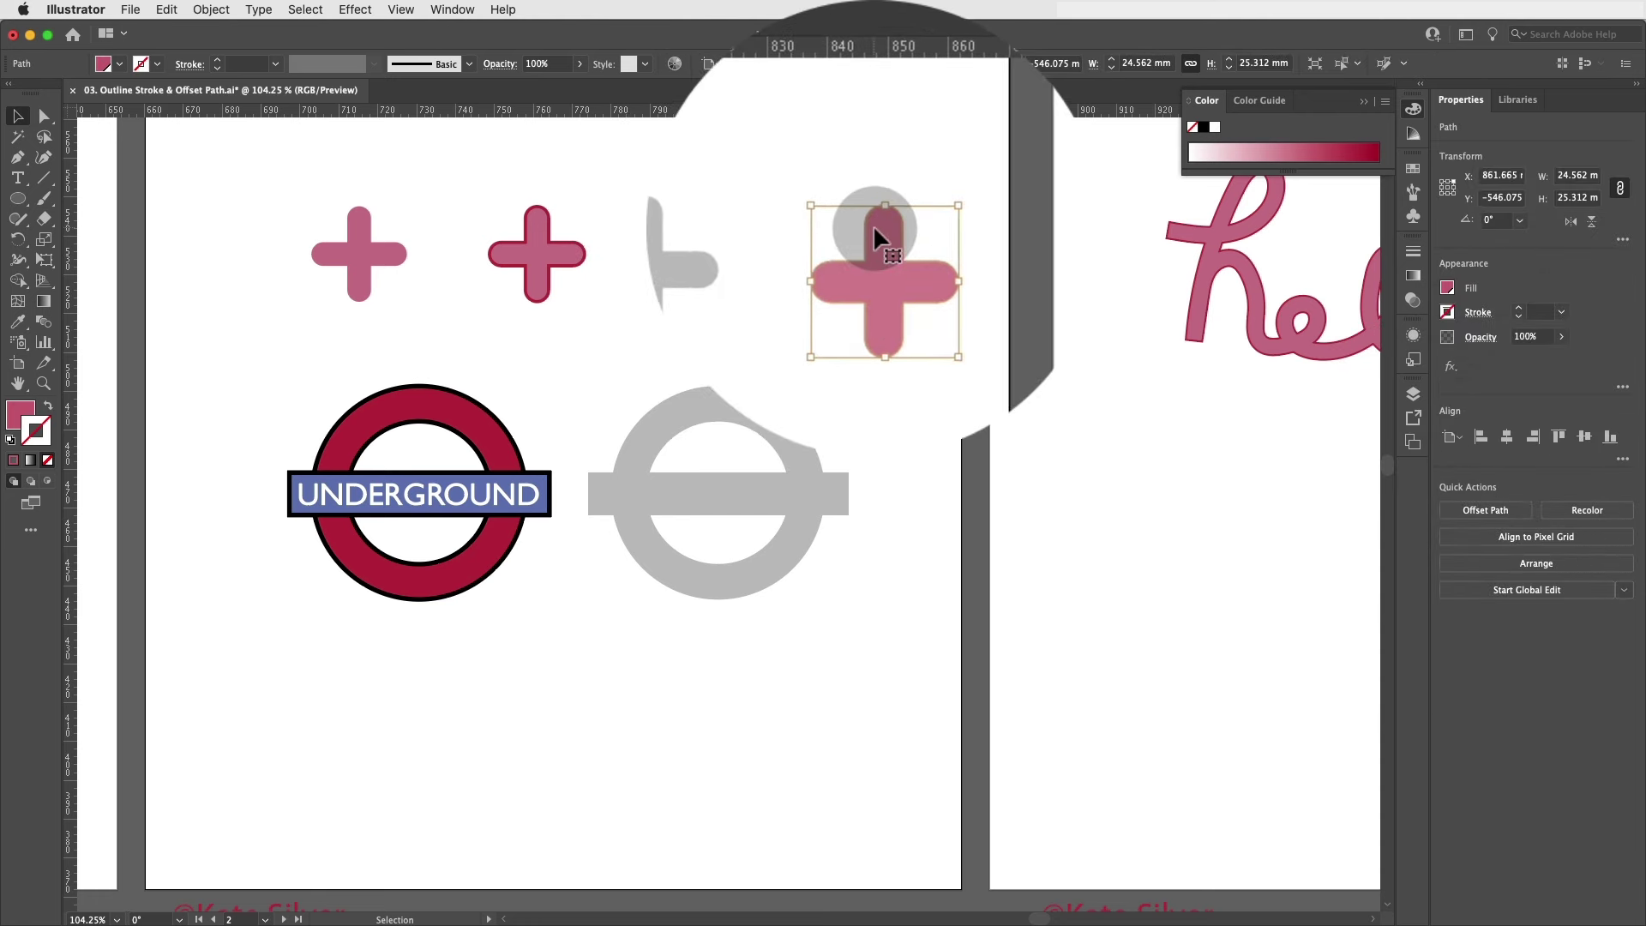
key("super+z")
left_click(751, 231)
left_click(736, 250)
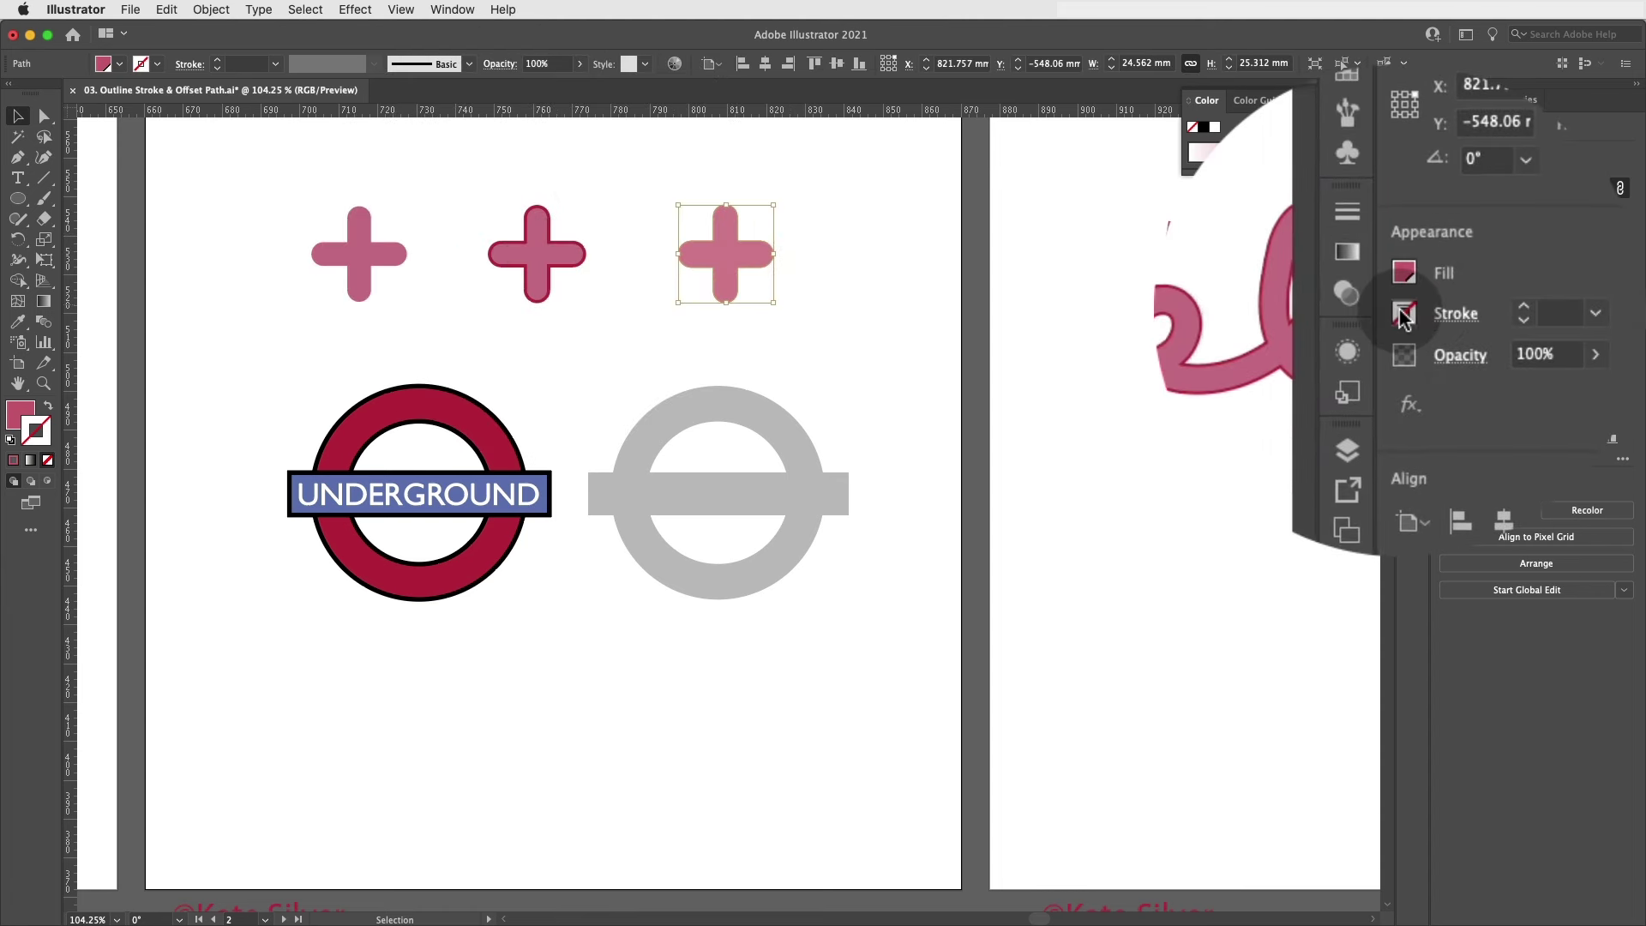
Give the united cross a dark red 3 pt outline stroke.
left_click(1447, 287)
left_click(1331, 376)
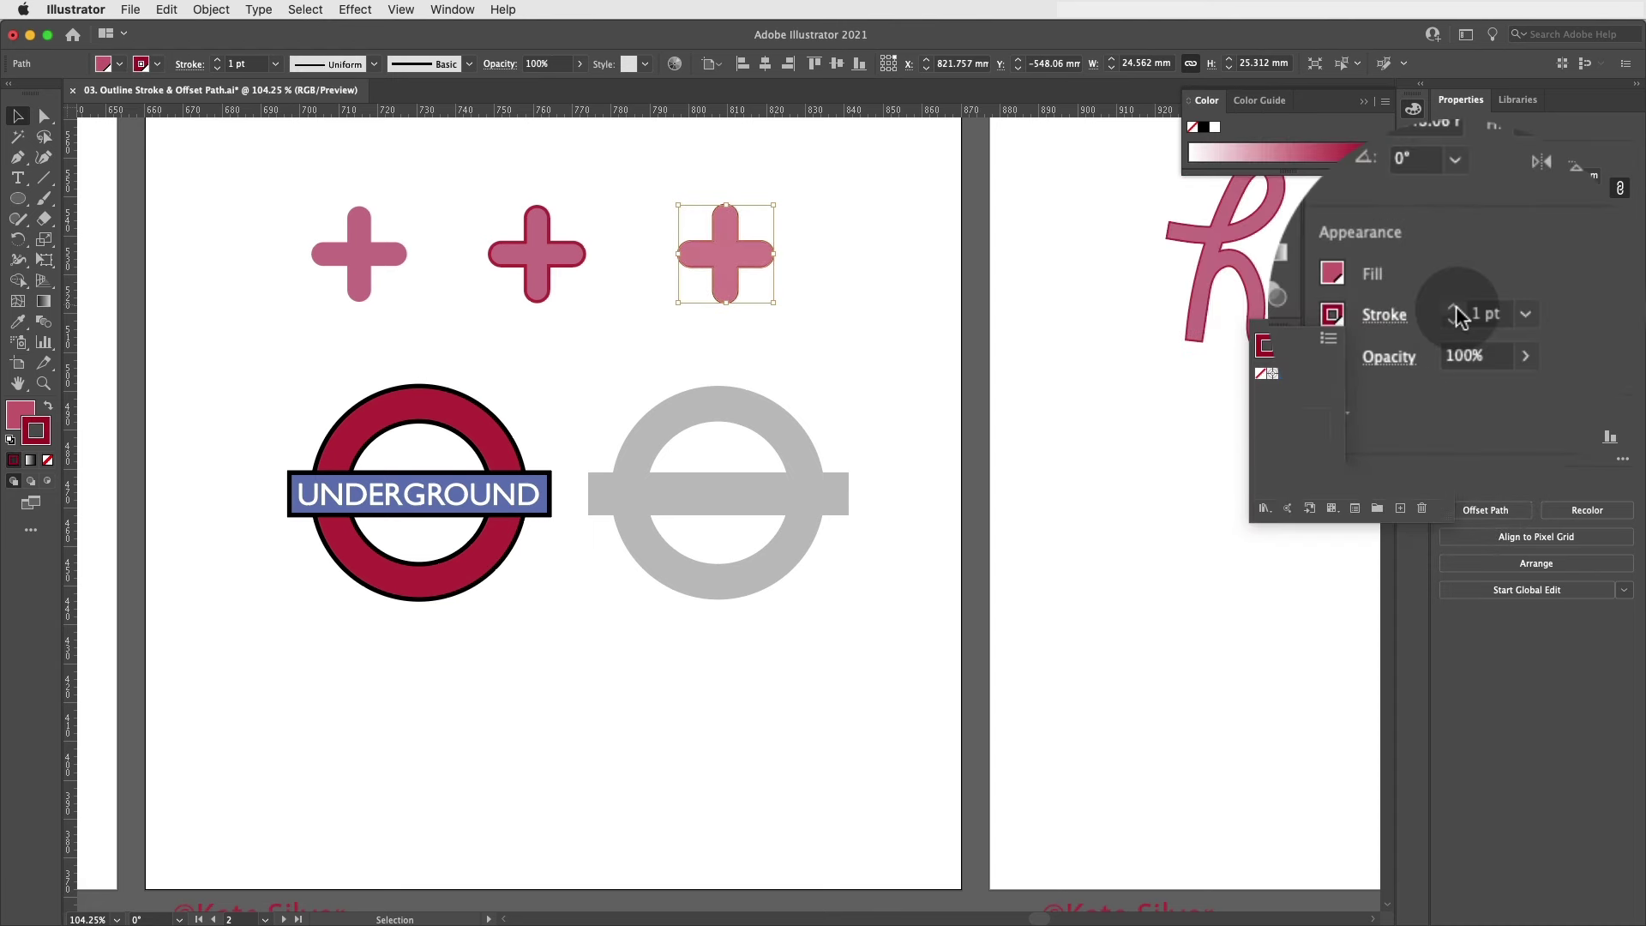
left_click(1455, 309)
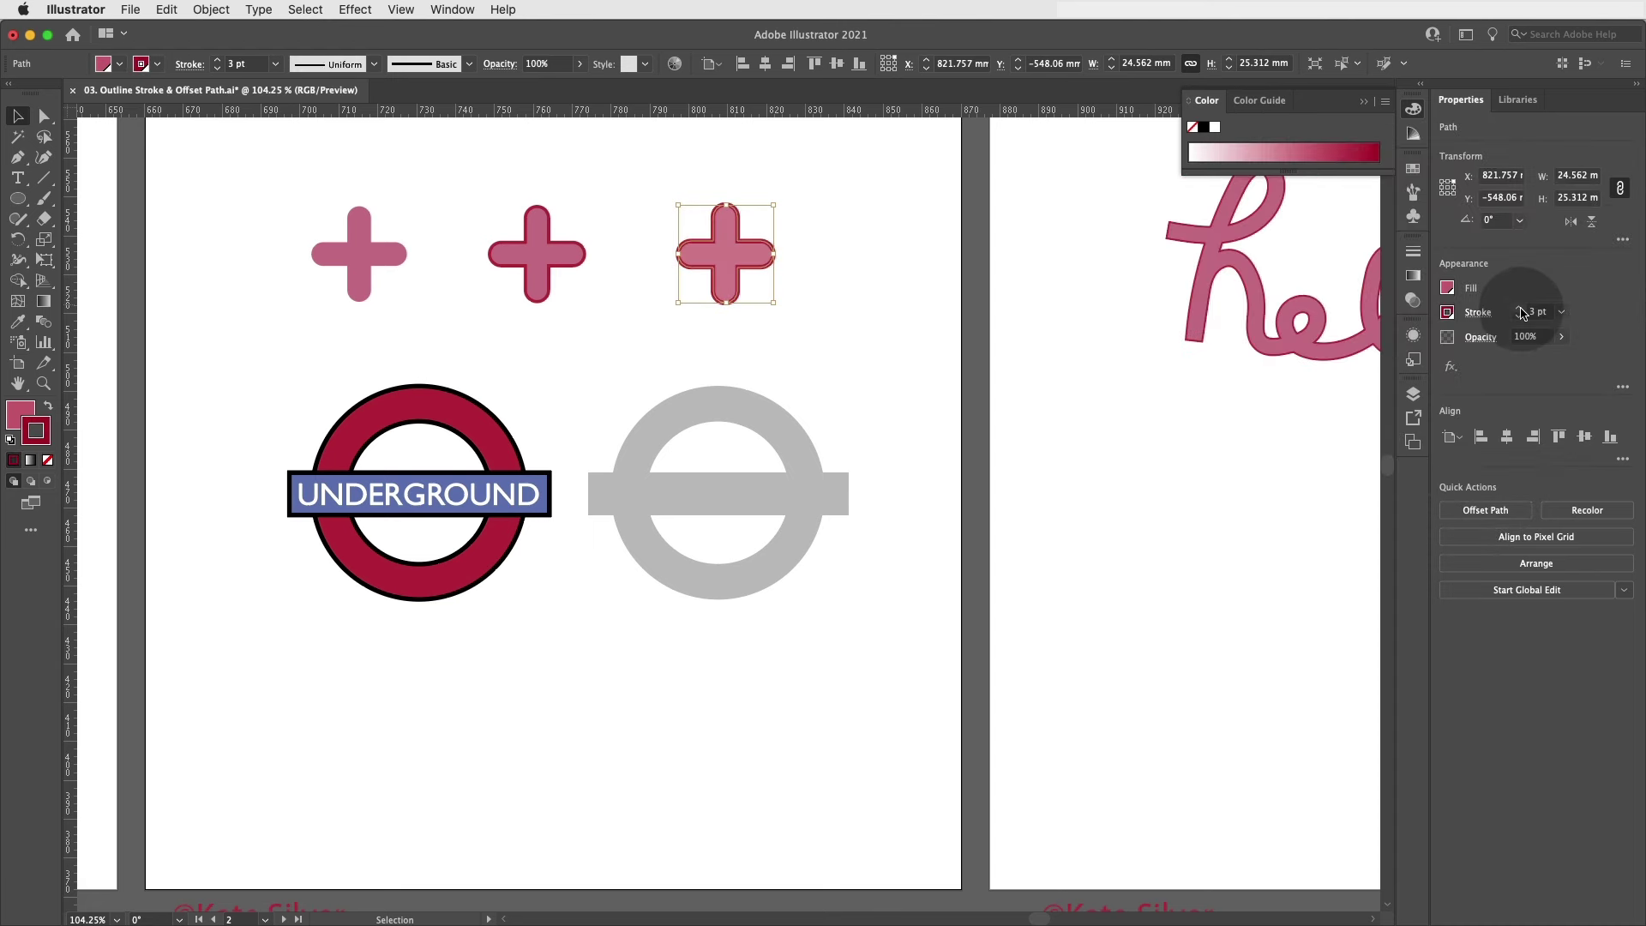
left_click(867, 321)
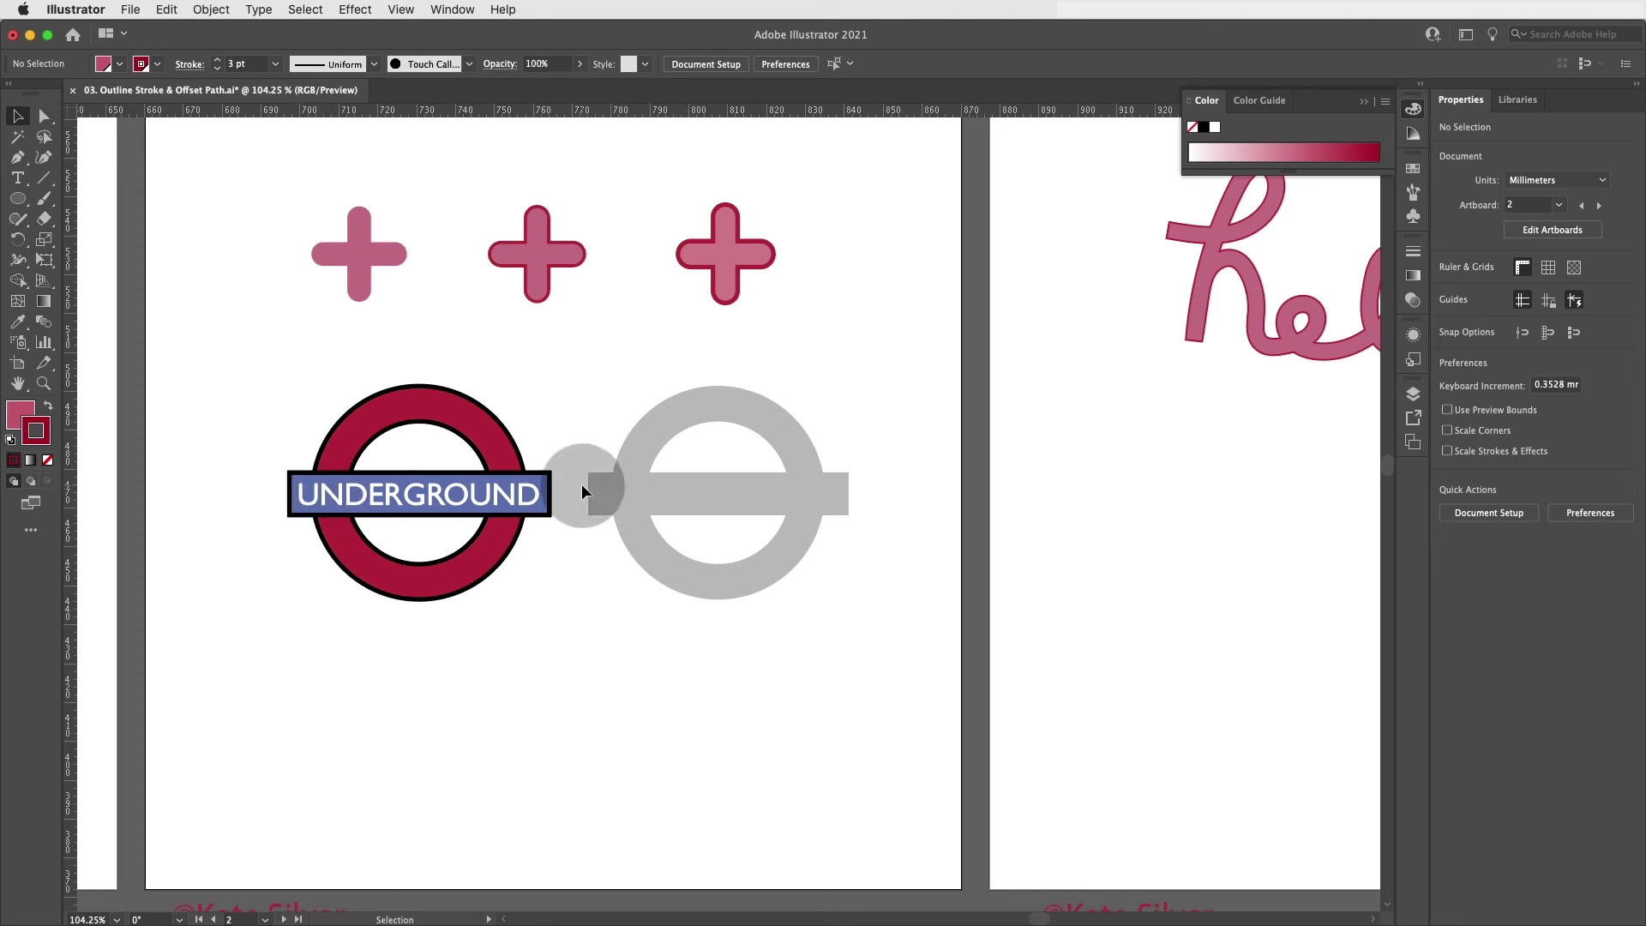
Draw a no-fill circle from the roundel's centre and nudge it onto the grey guide ring.
left_click(18, 198)
left_click(129, 238)
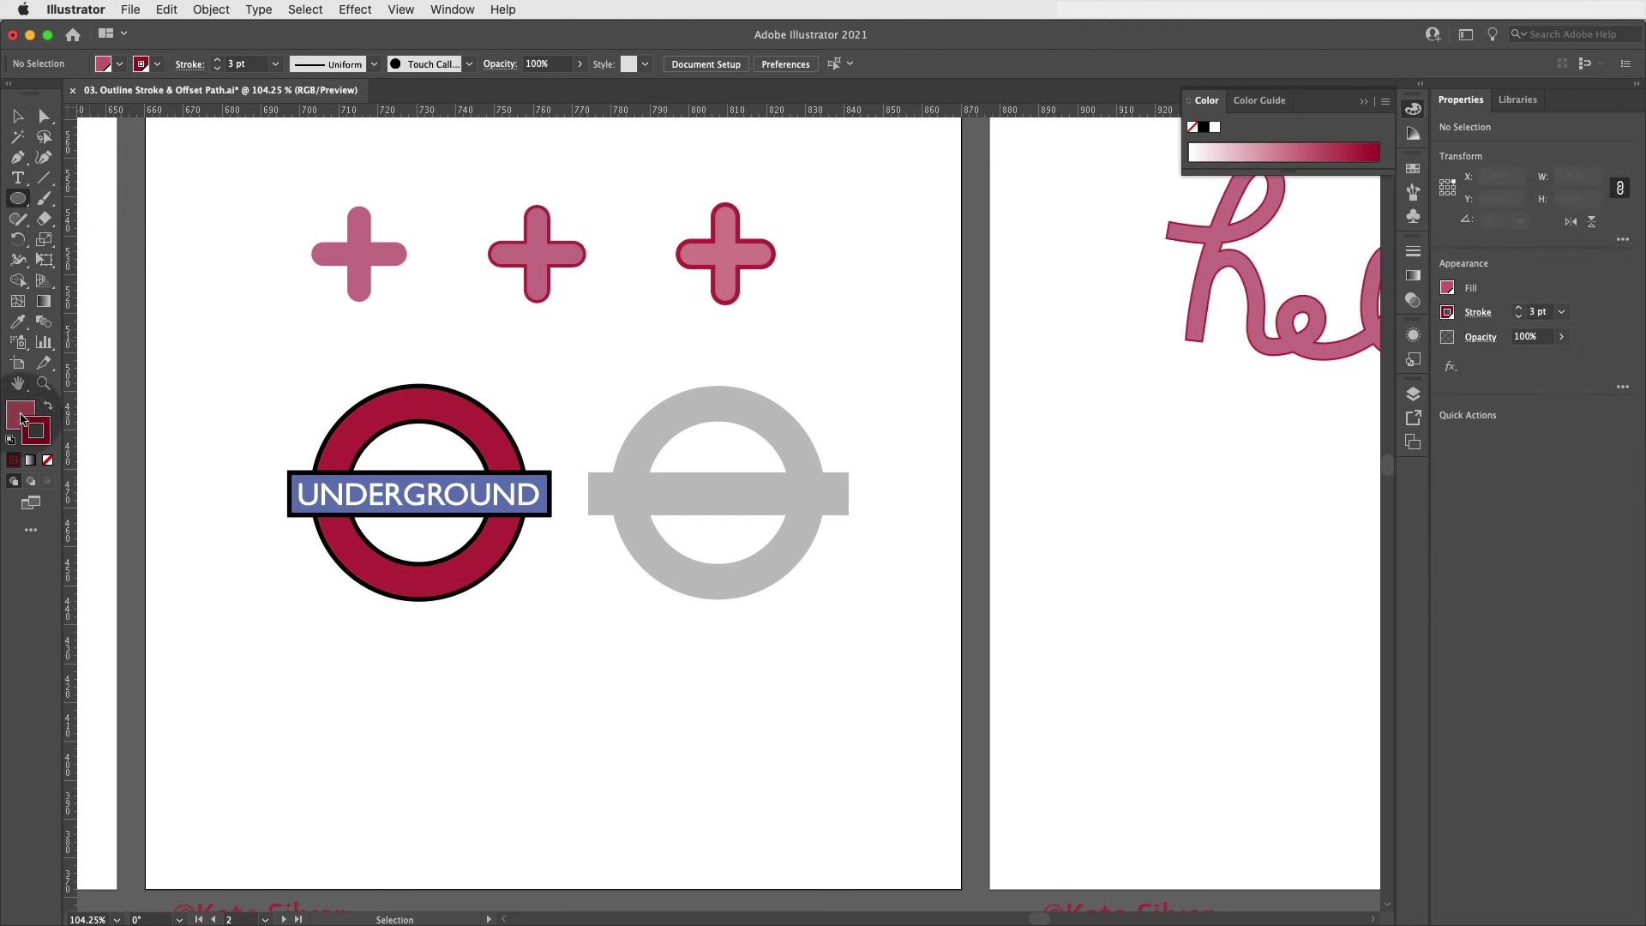
left_click(47, 461)
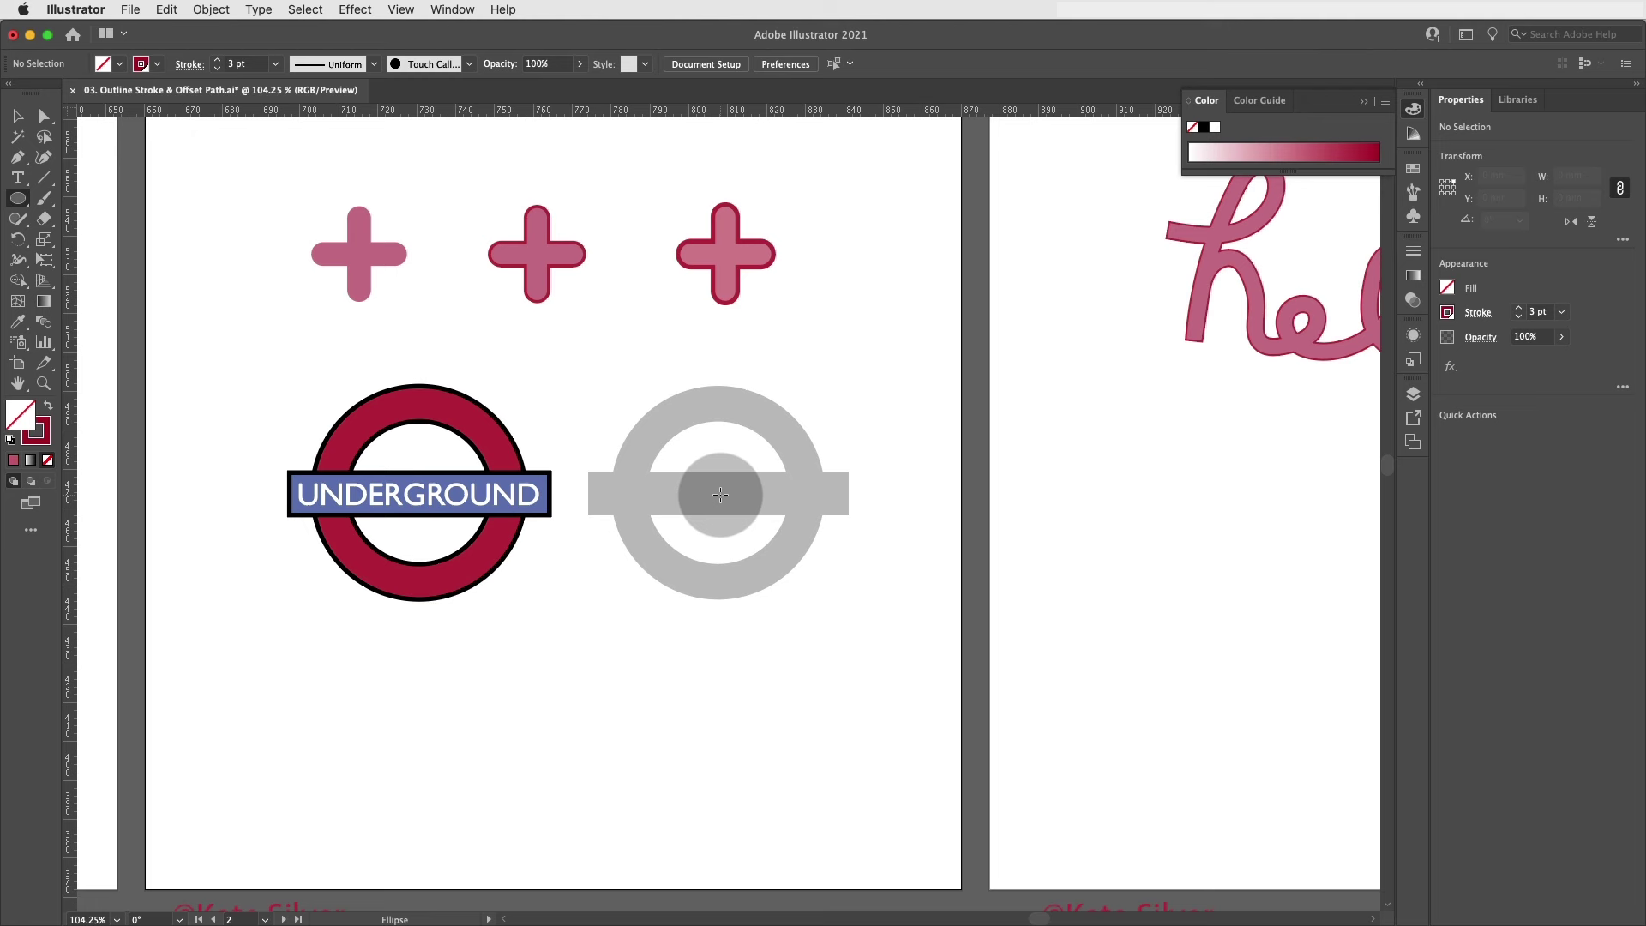
left_click_drag(720, 495, 801, 586)
key("Up")
key("Left")
key("Left")
key("Left")
key("Left")
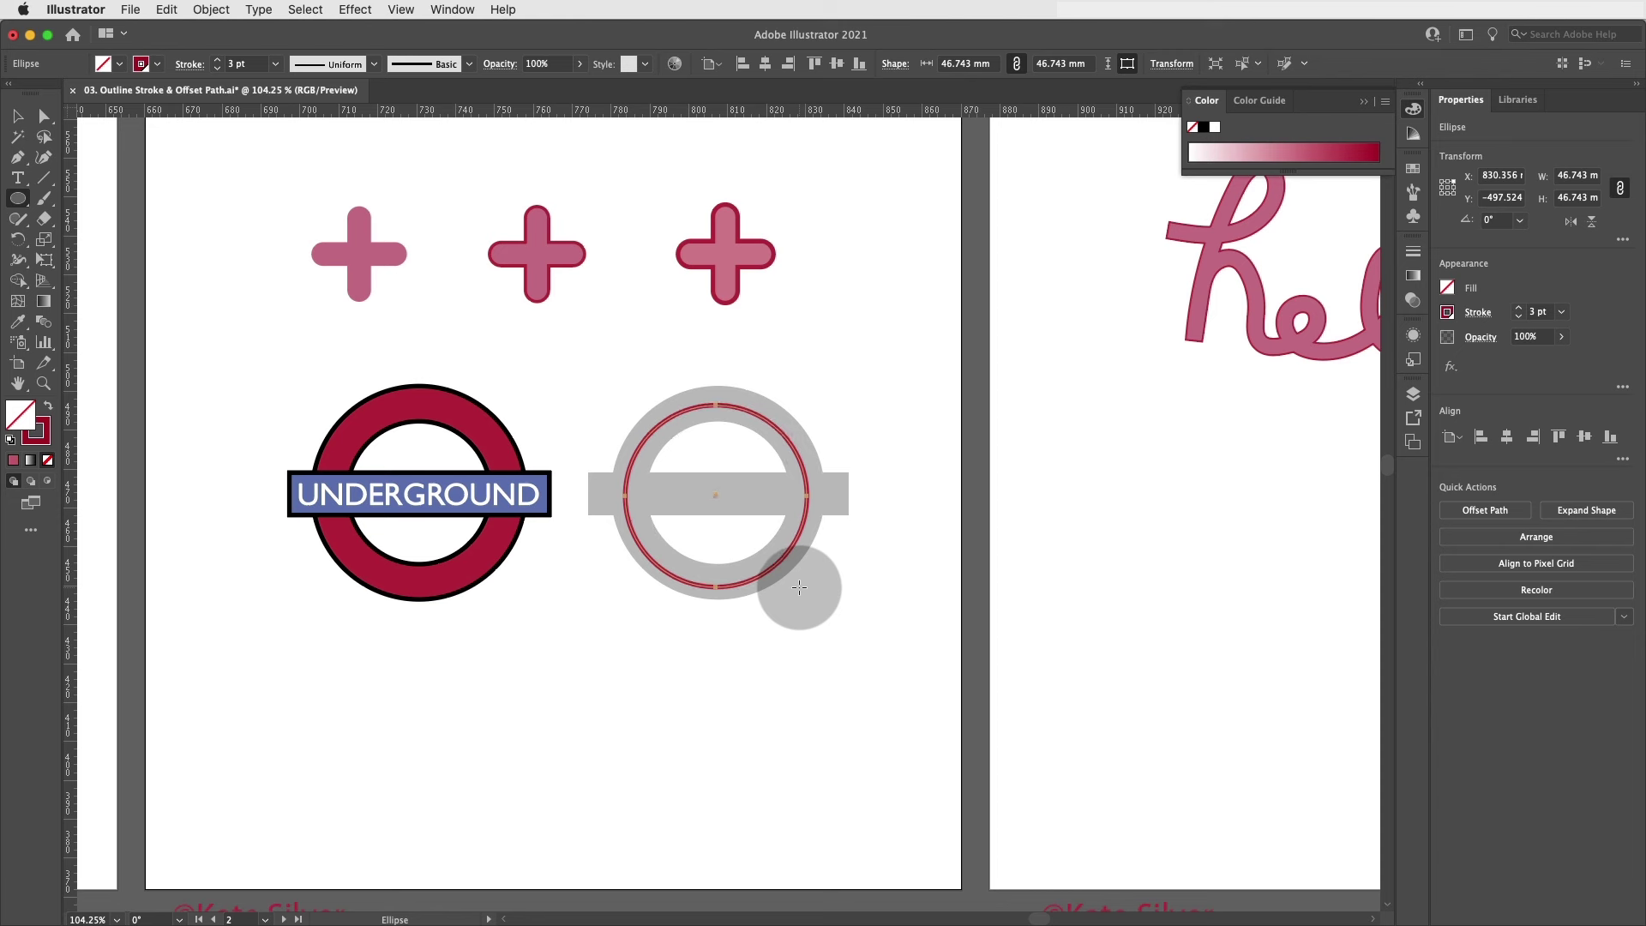
key("Up")
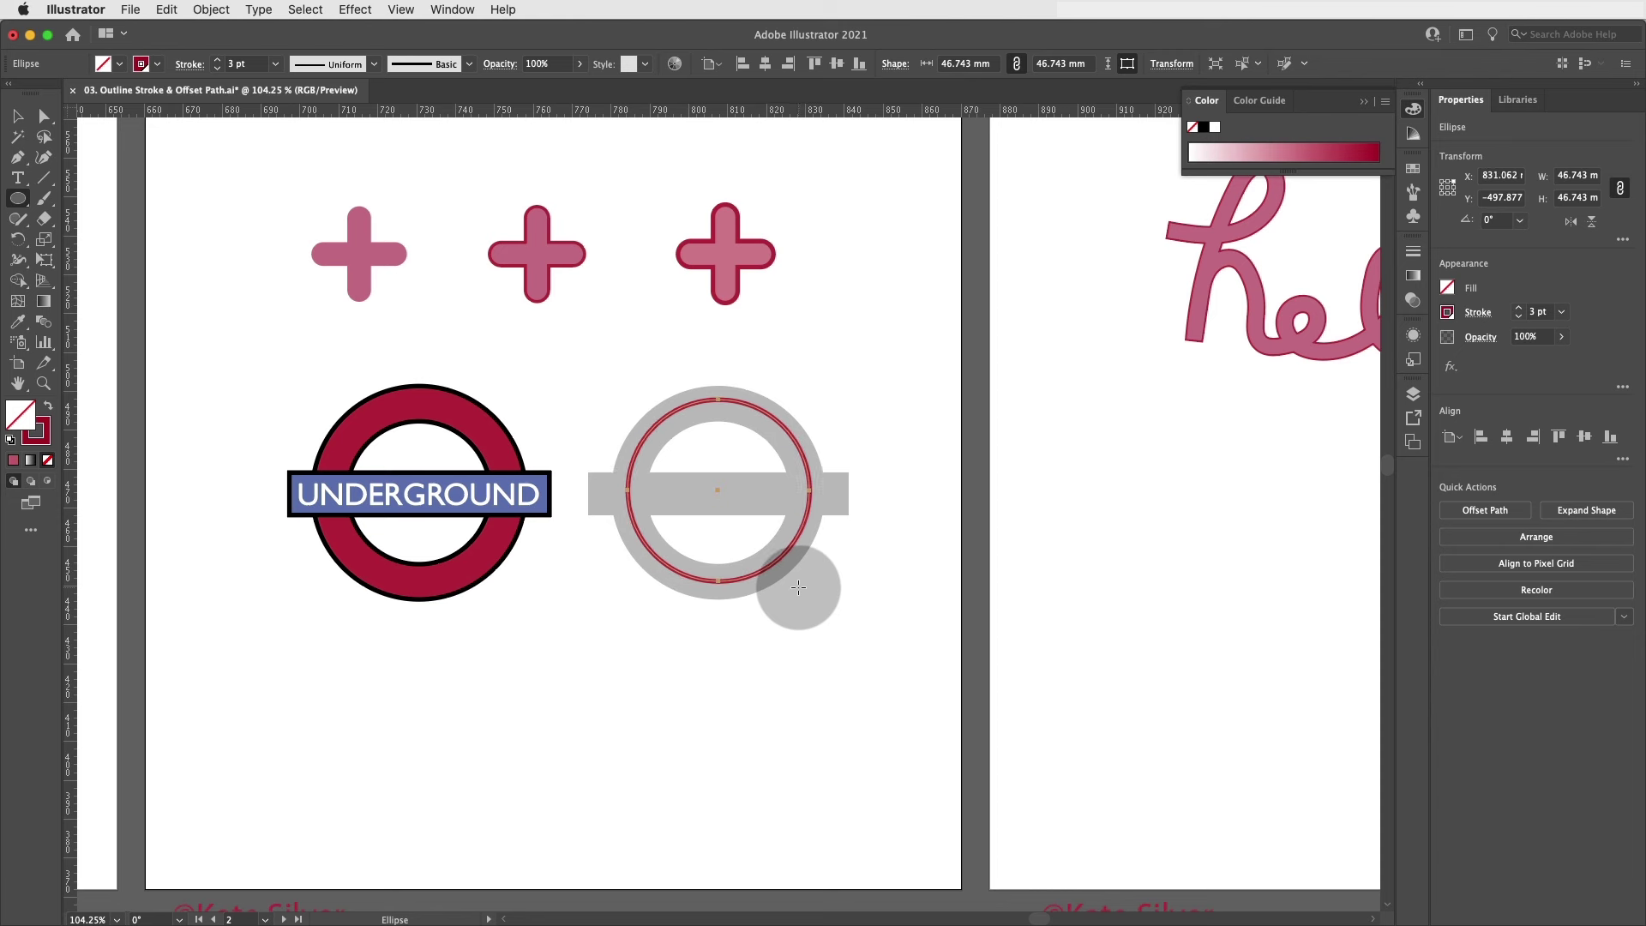
key("Right")
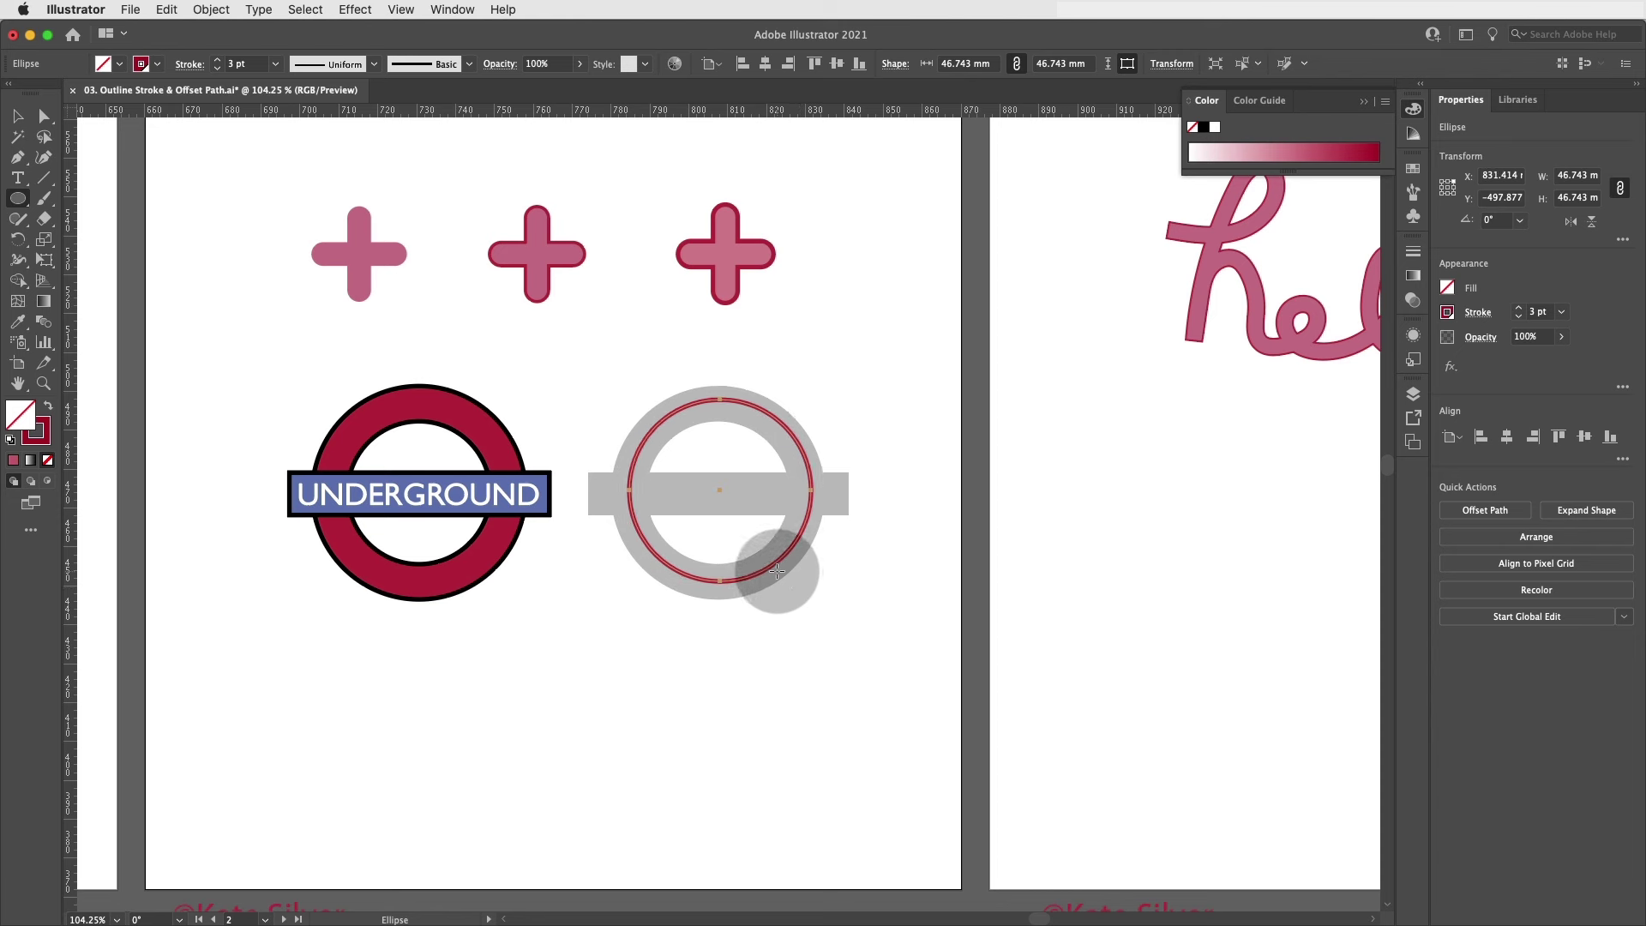
Set the circle's red stroke weight to 26 pt.
left_click(1518, 308)
left_click(1518, 308)
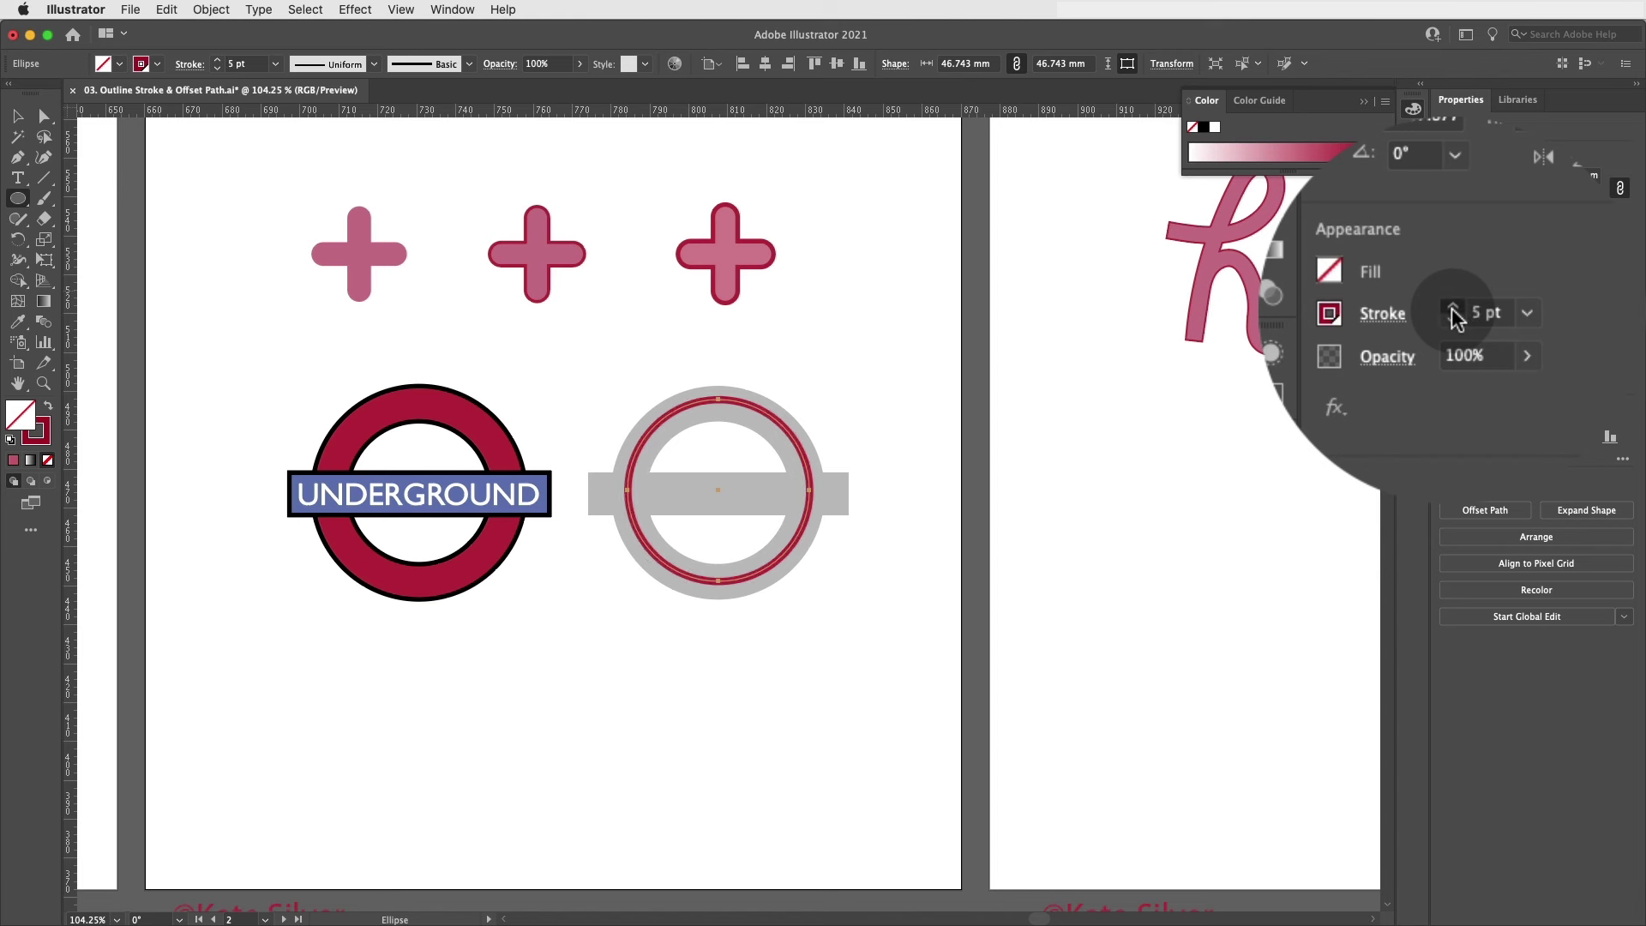
left_click(1453, 310)
left_click(1453, 310)
left_click(1453, 311)
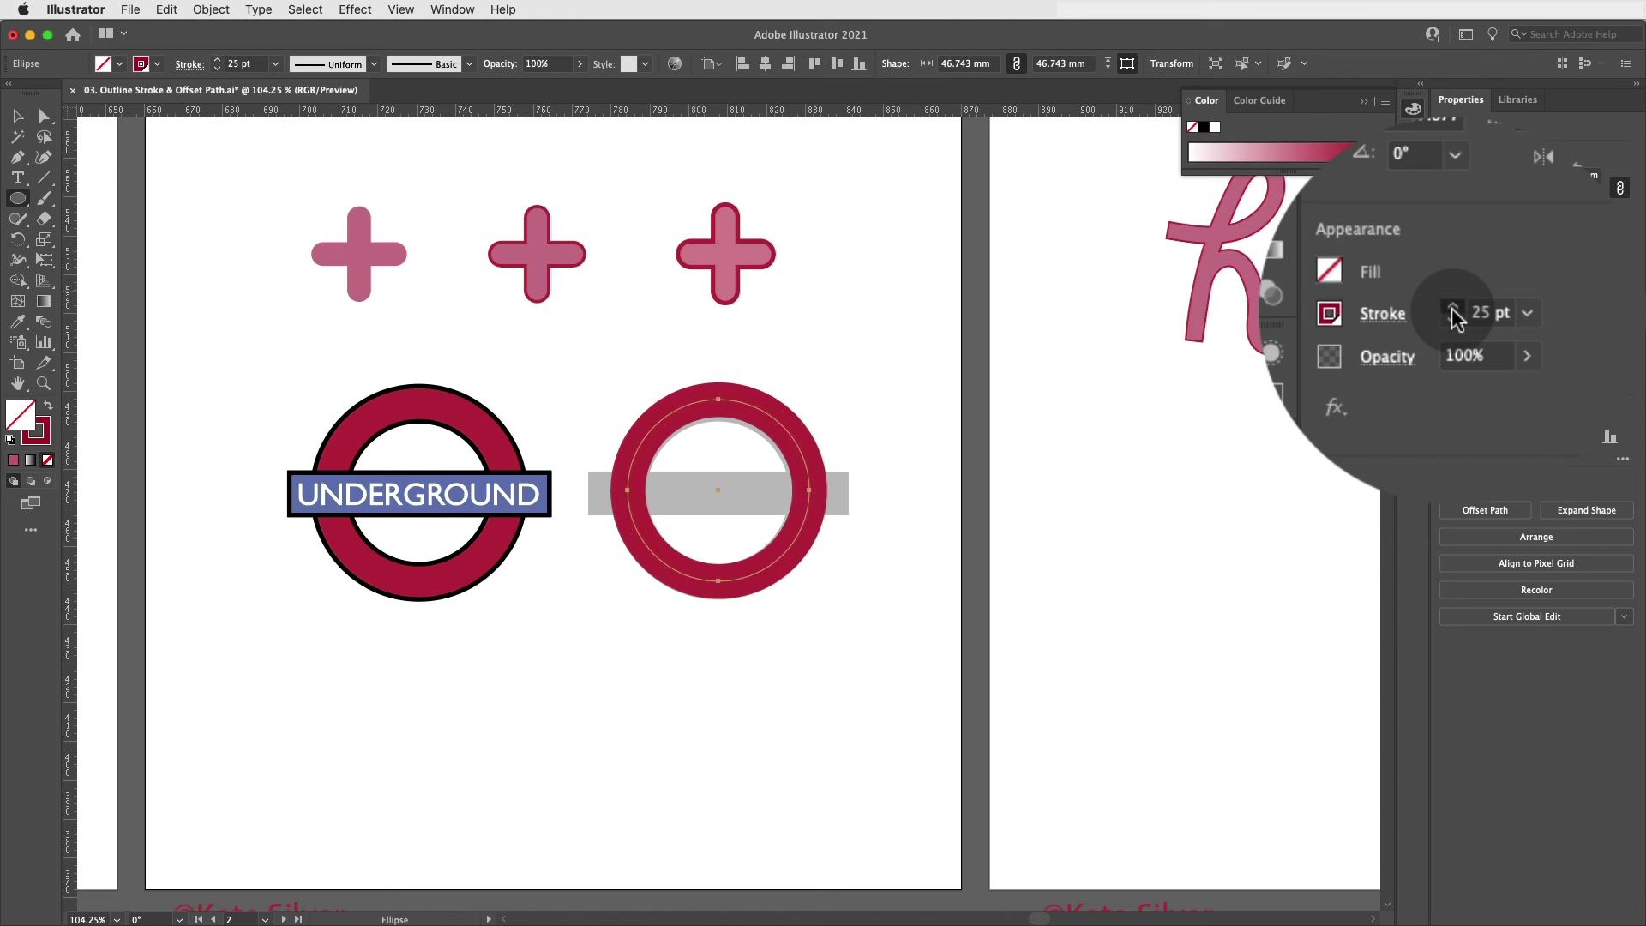
left_click(1518, 315)
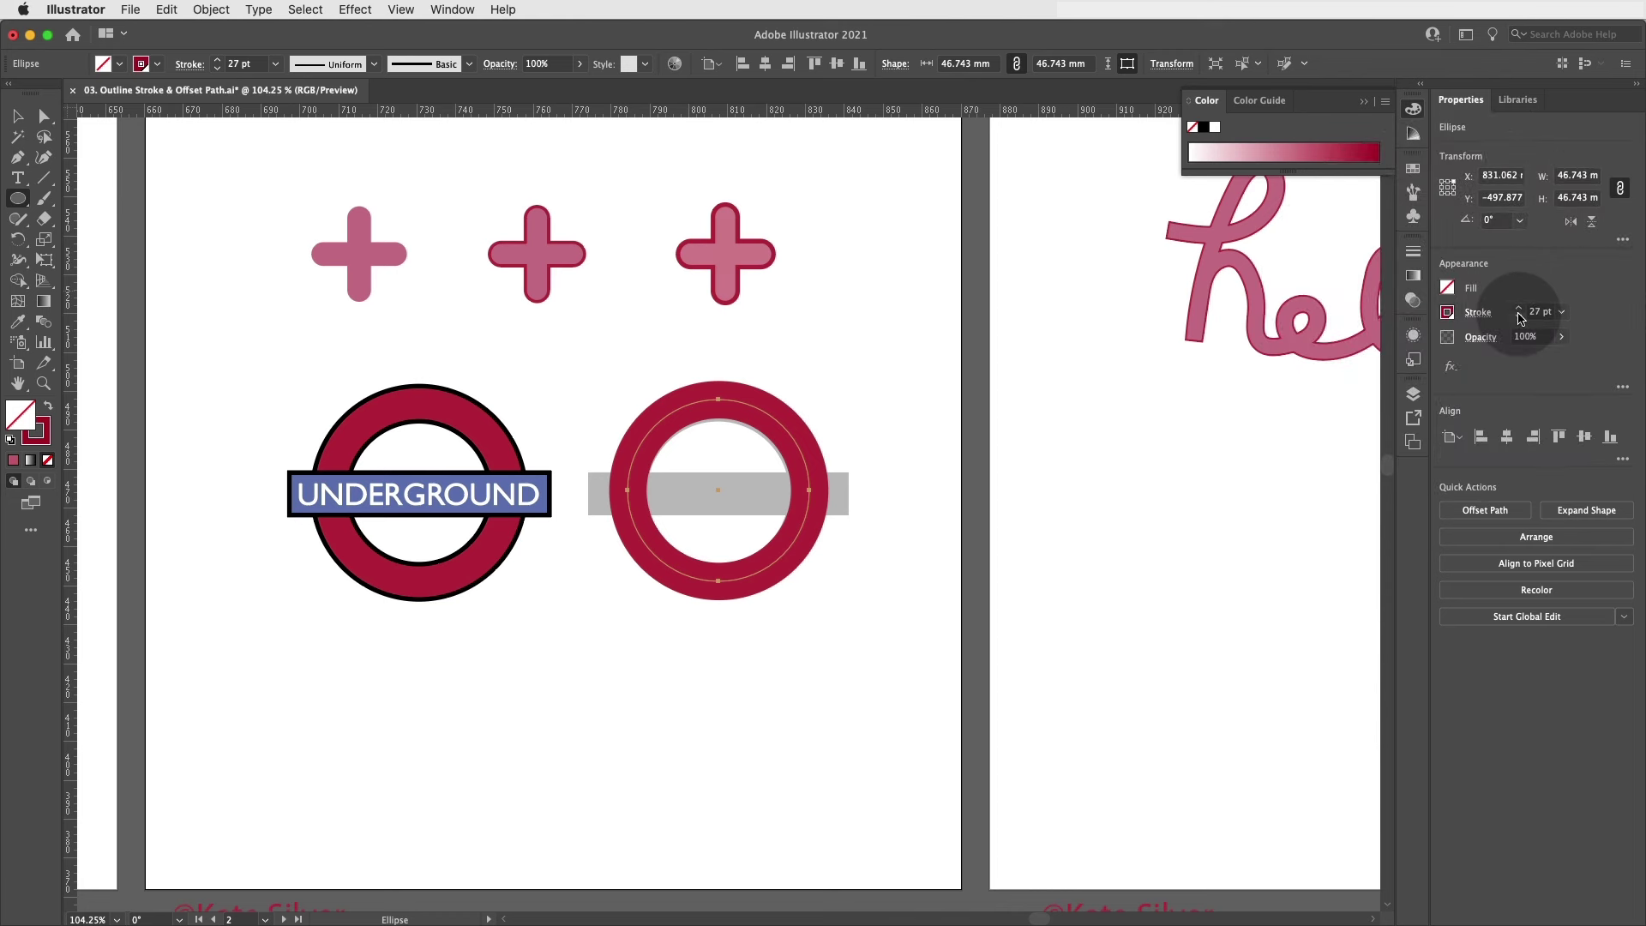
Expand the ring's 26 pt stroke via Object > Expand with Fill and Stroke.
left_click(211, 10)
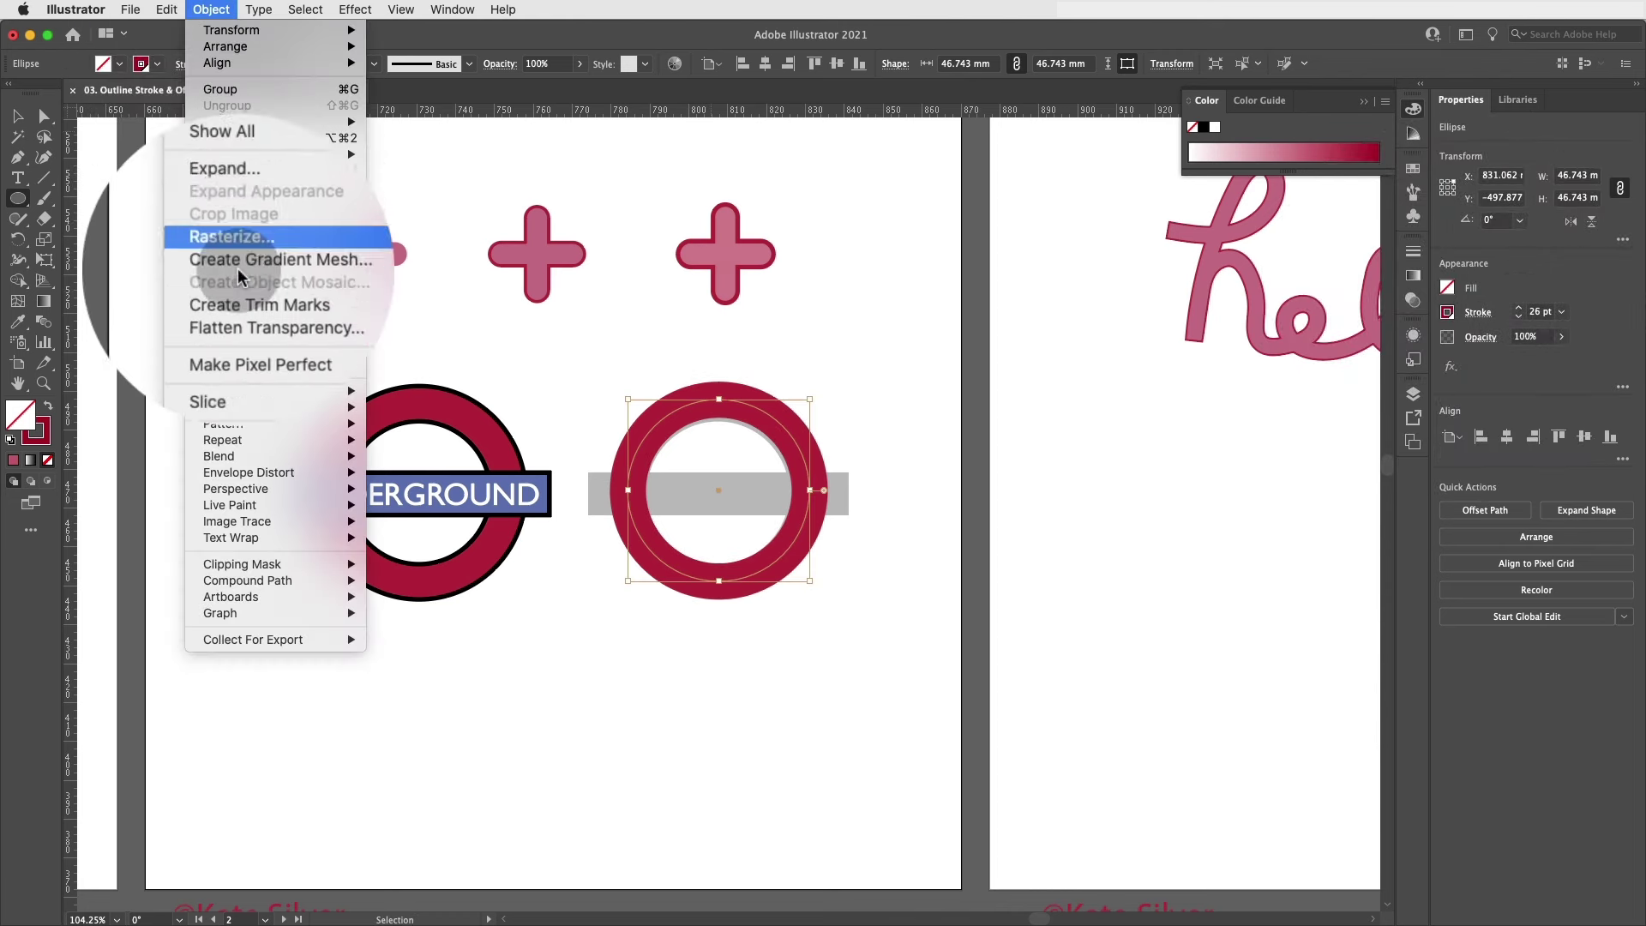
mouse_move(275, 394)
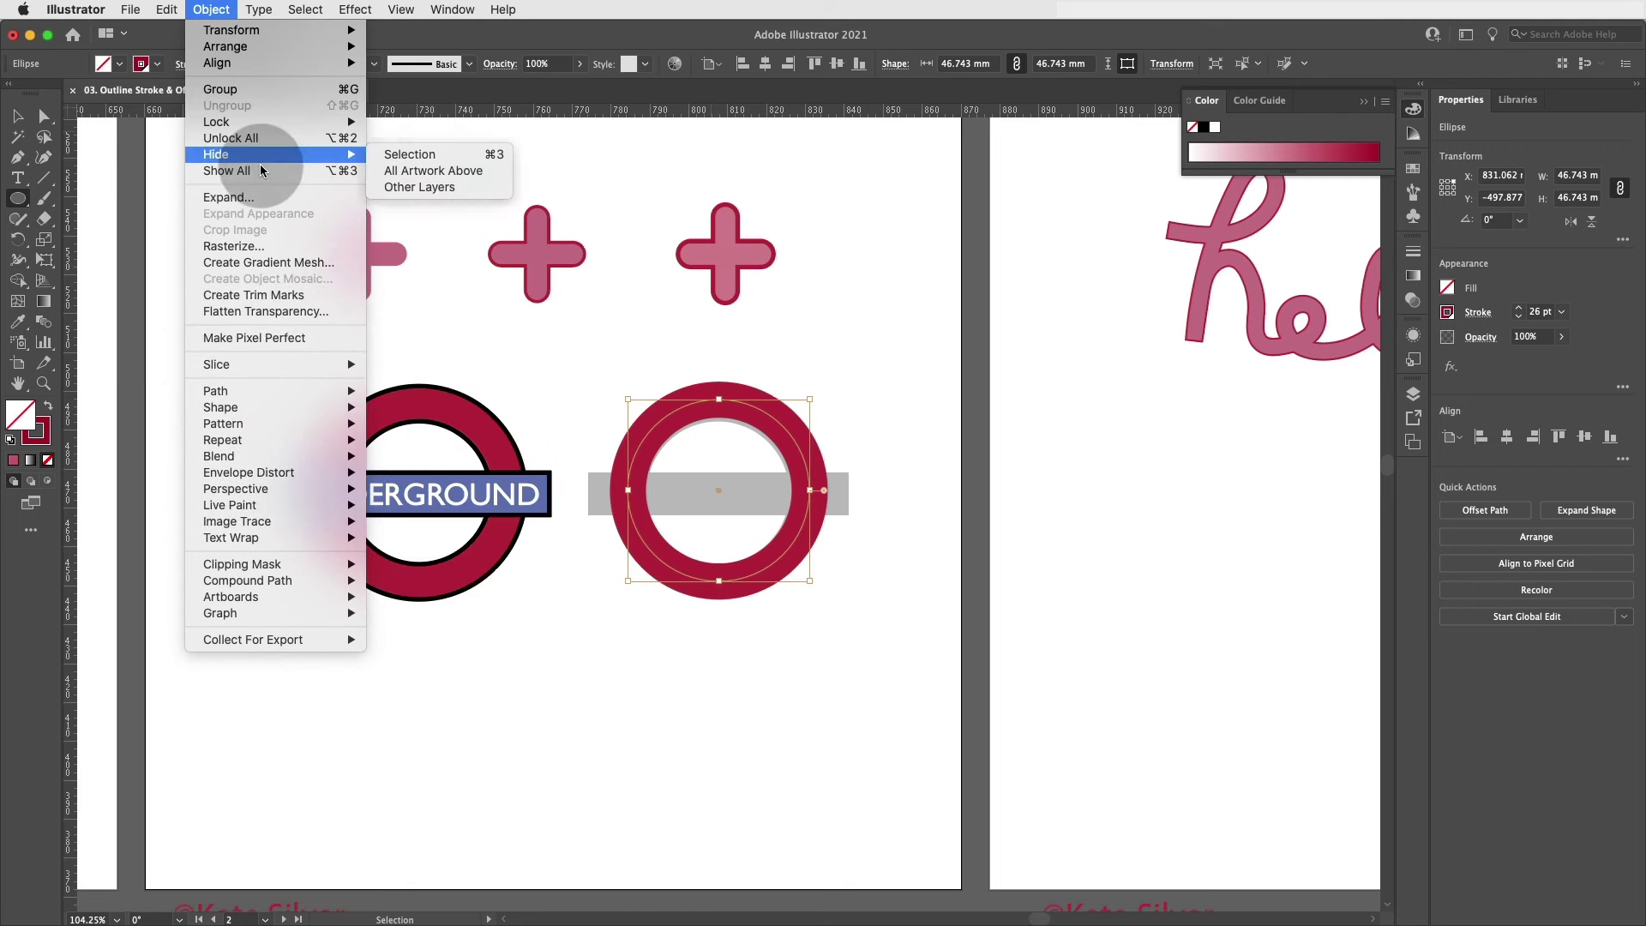
left_click(263, 197)
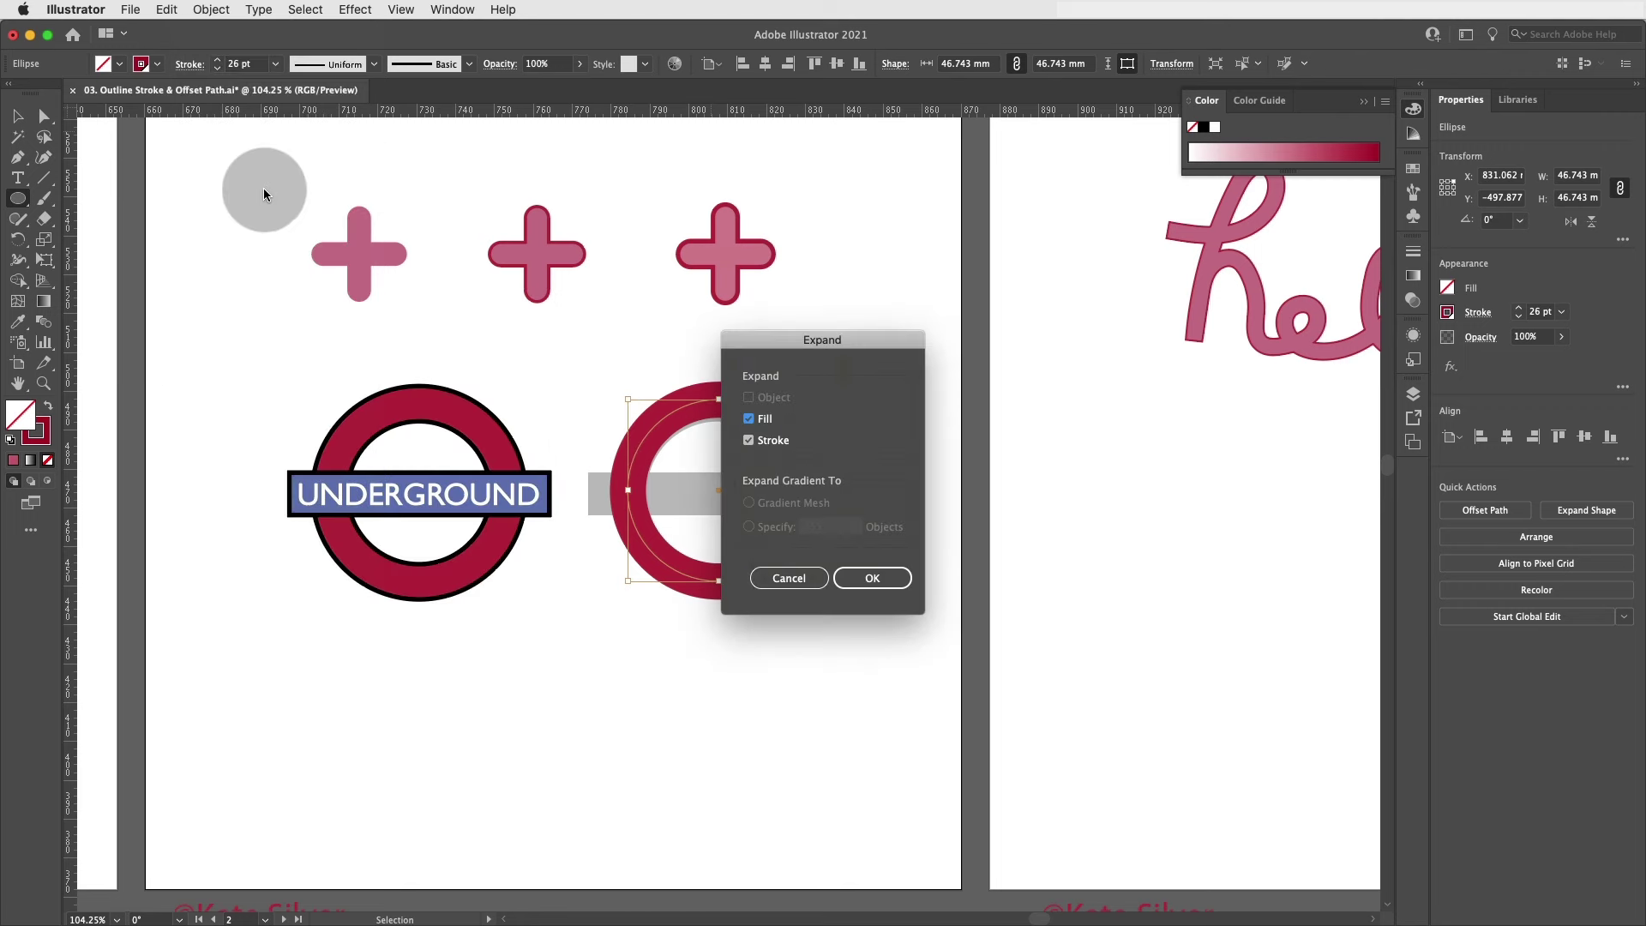
left_click(871, 579)
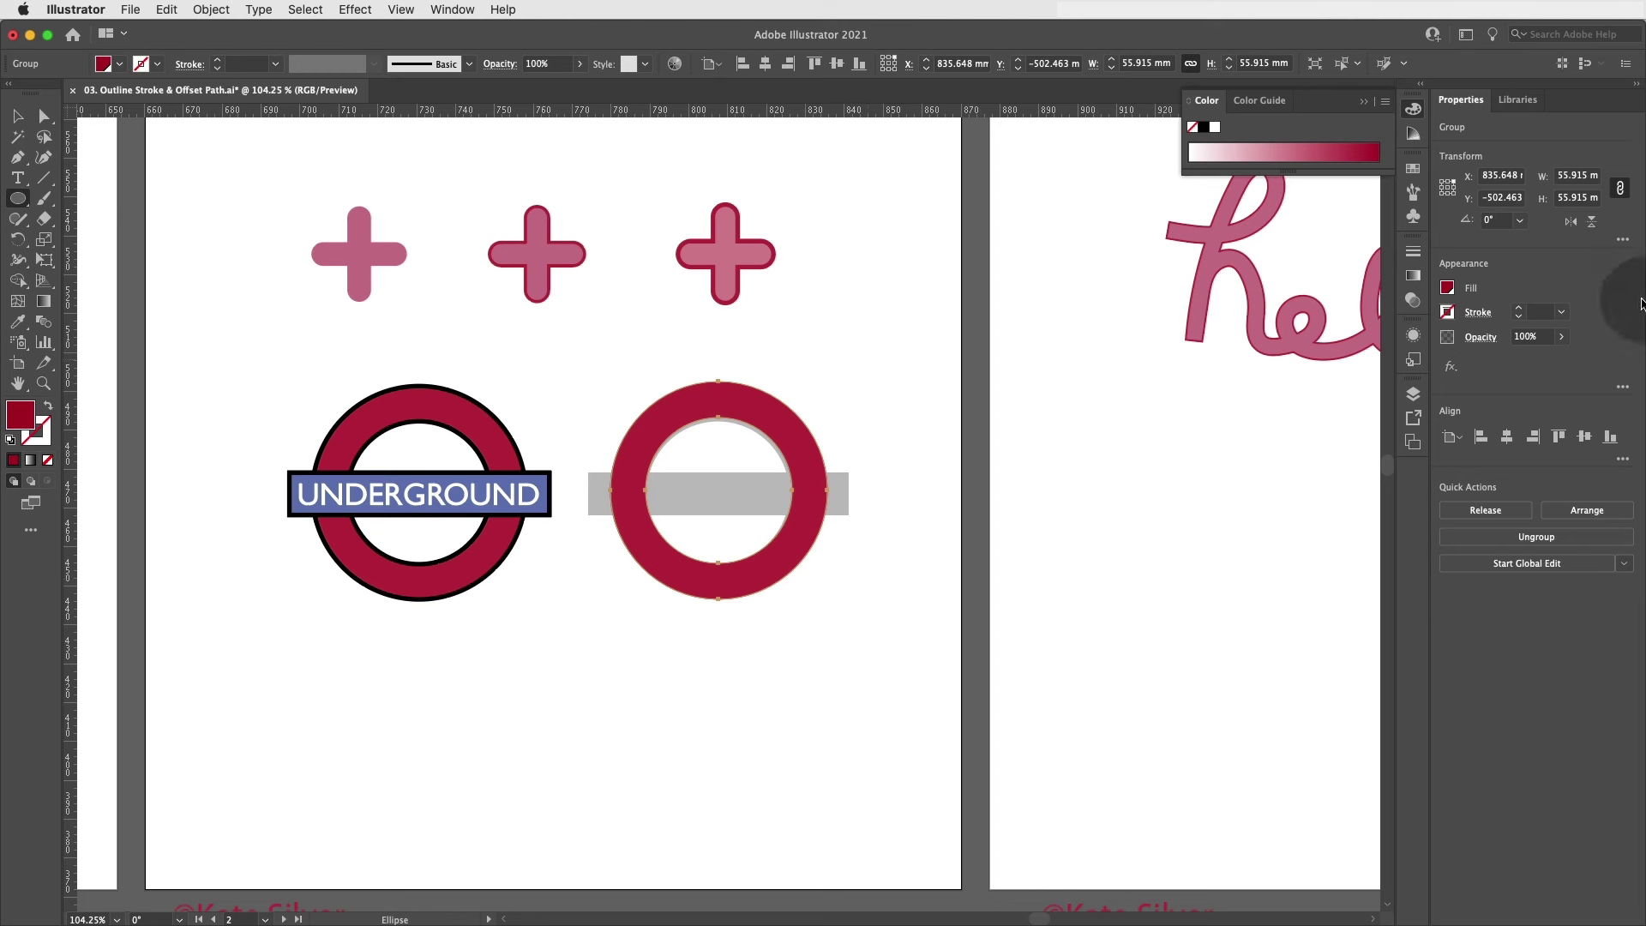
Undo the accidental black fill and give the red ring a black 4 pt outline.
left_click(1446, 313)
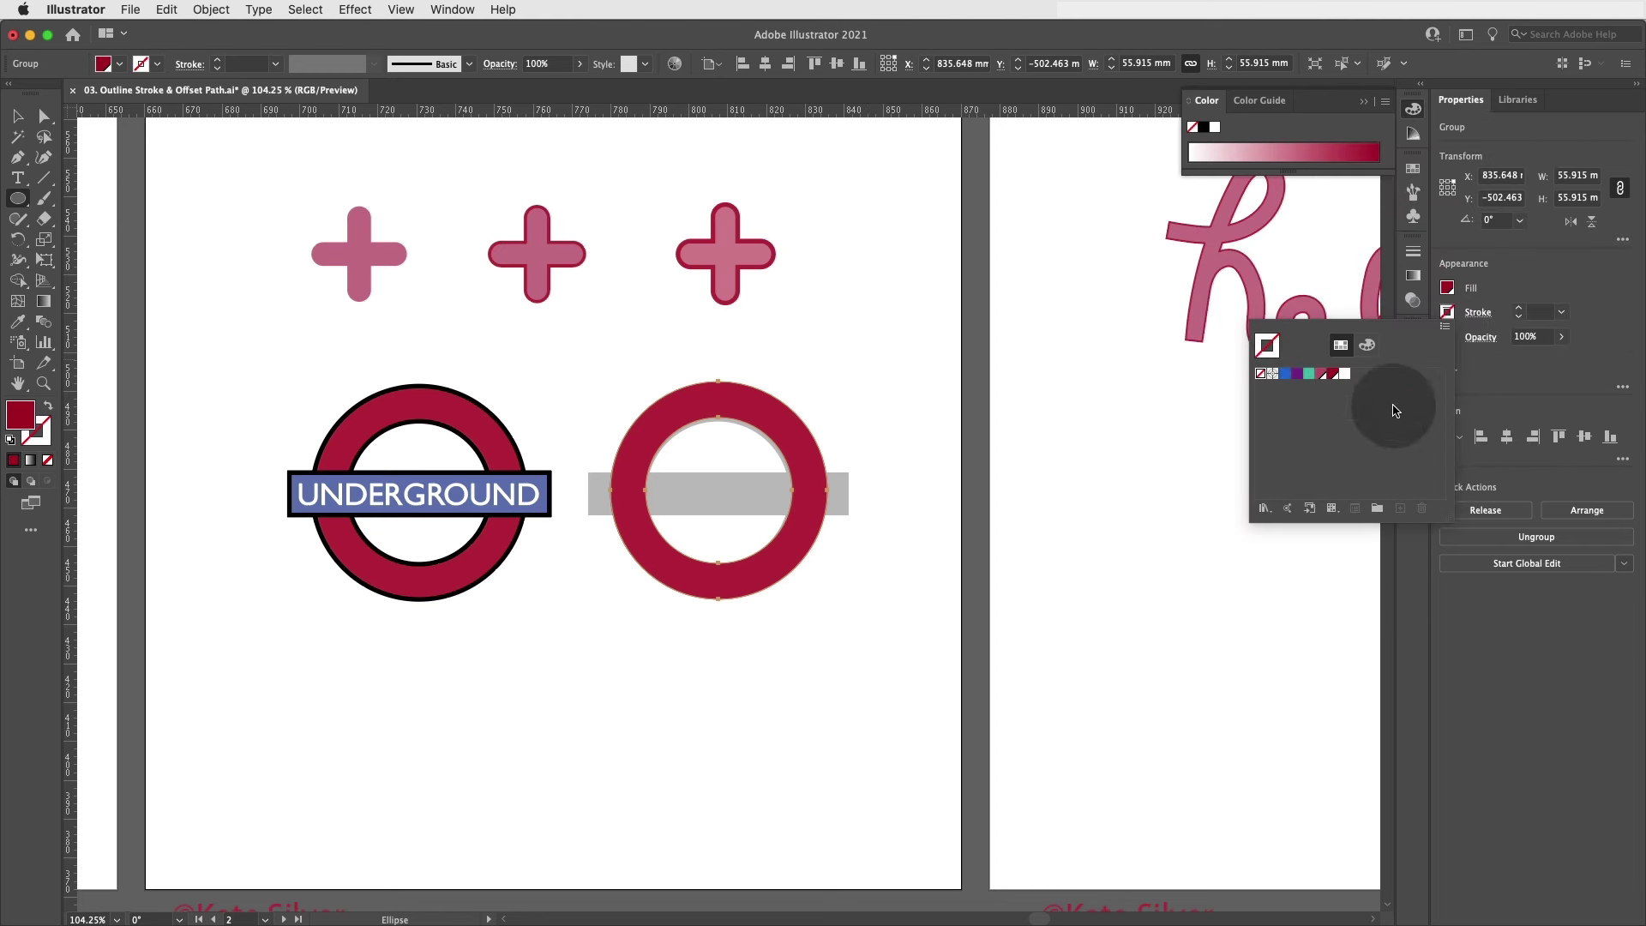
left_click(1203, 177)
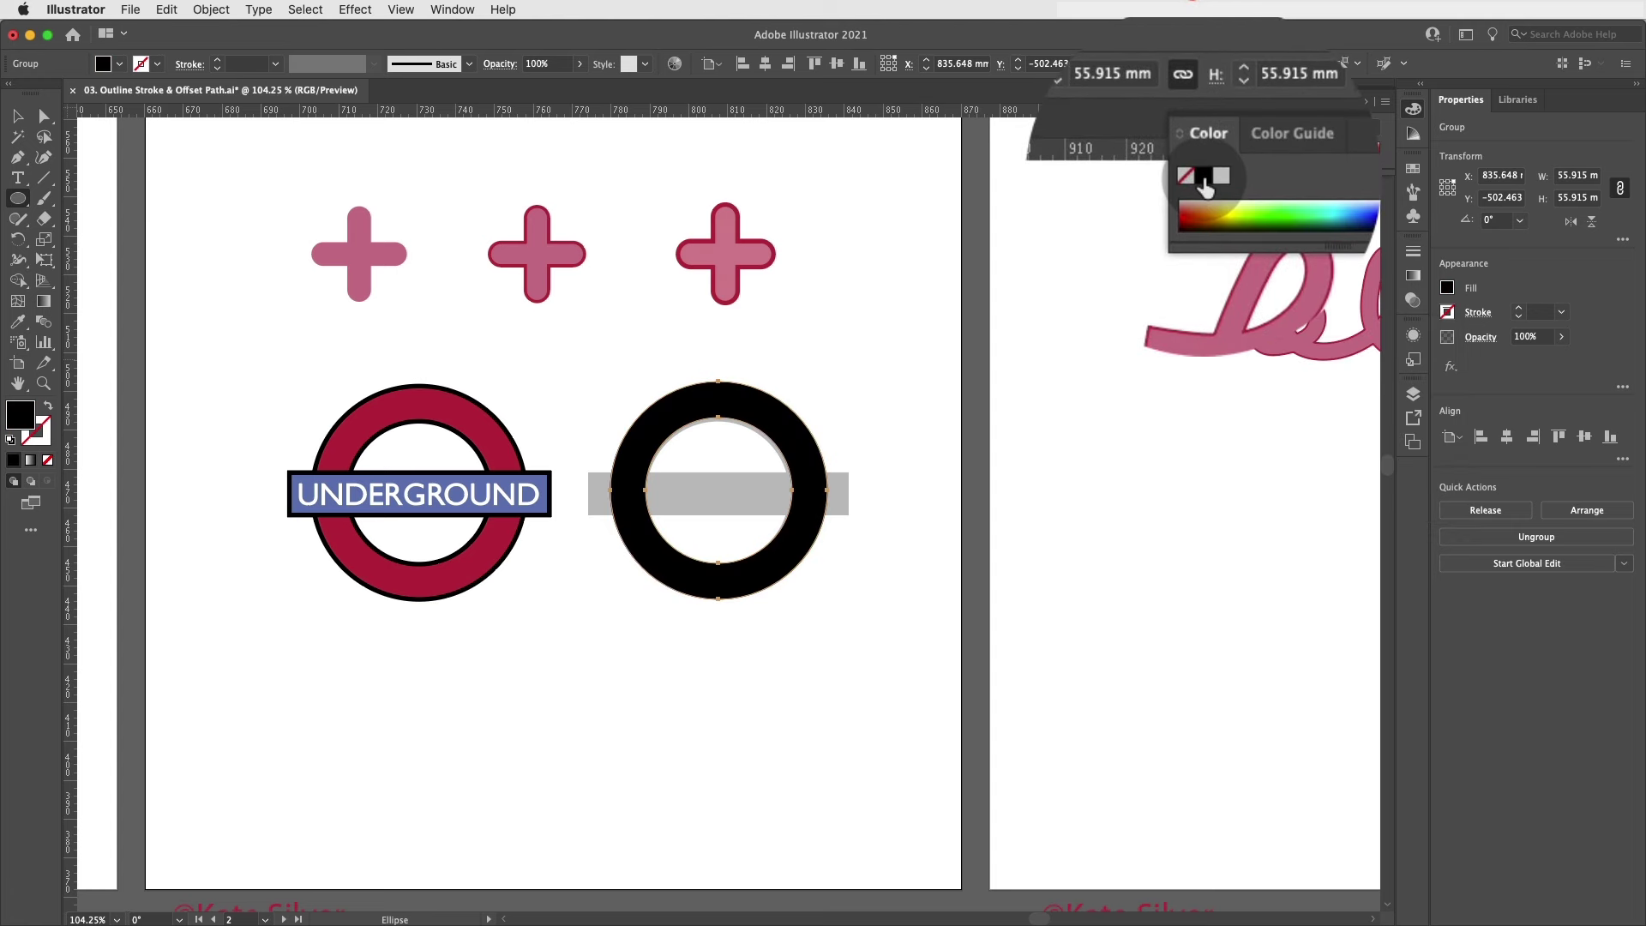
key("cmd+z")
left_click(1446, 314)
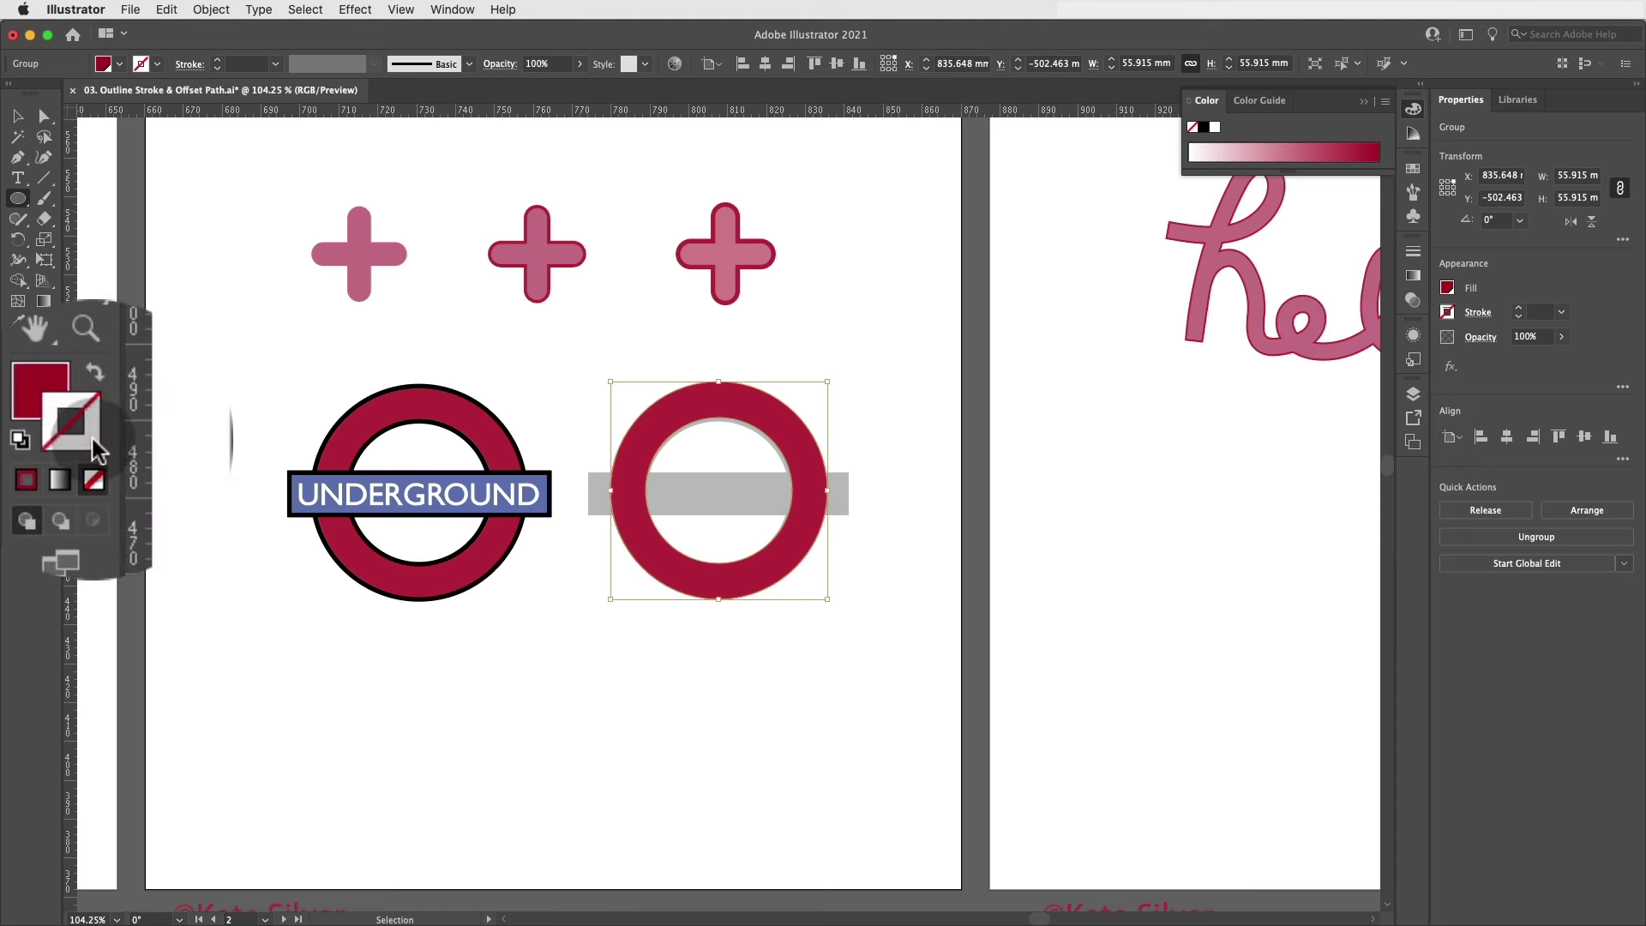
left_click(508, 382)
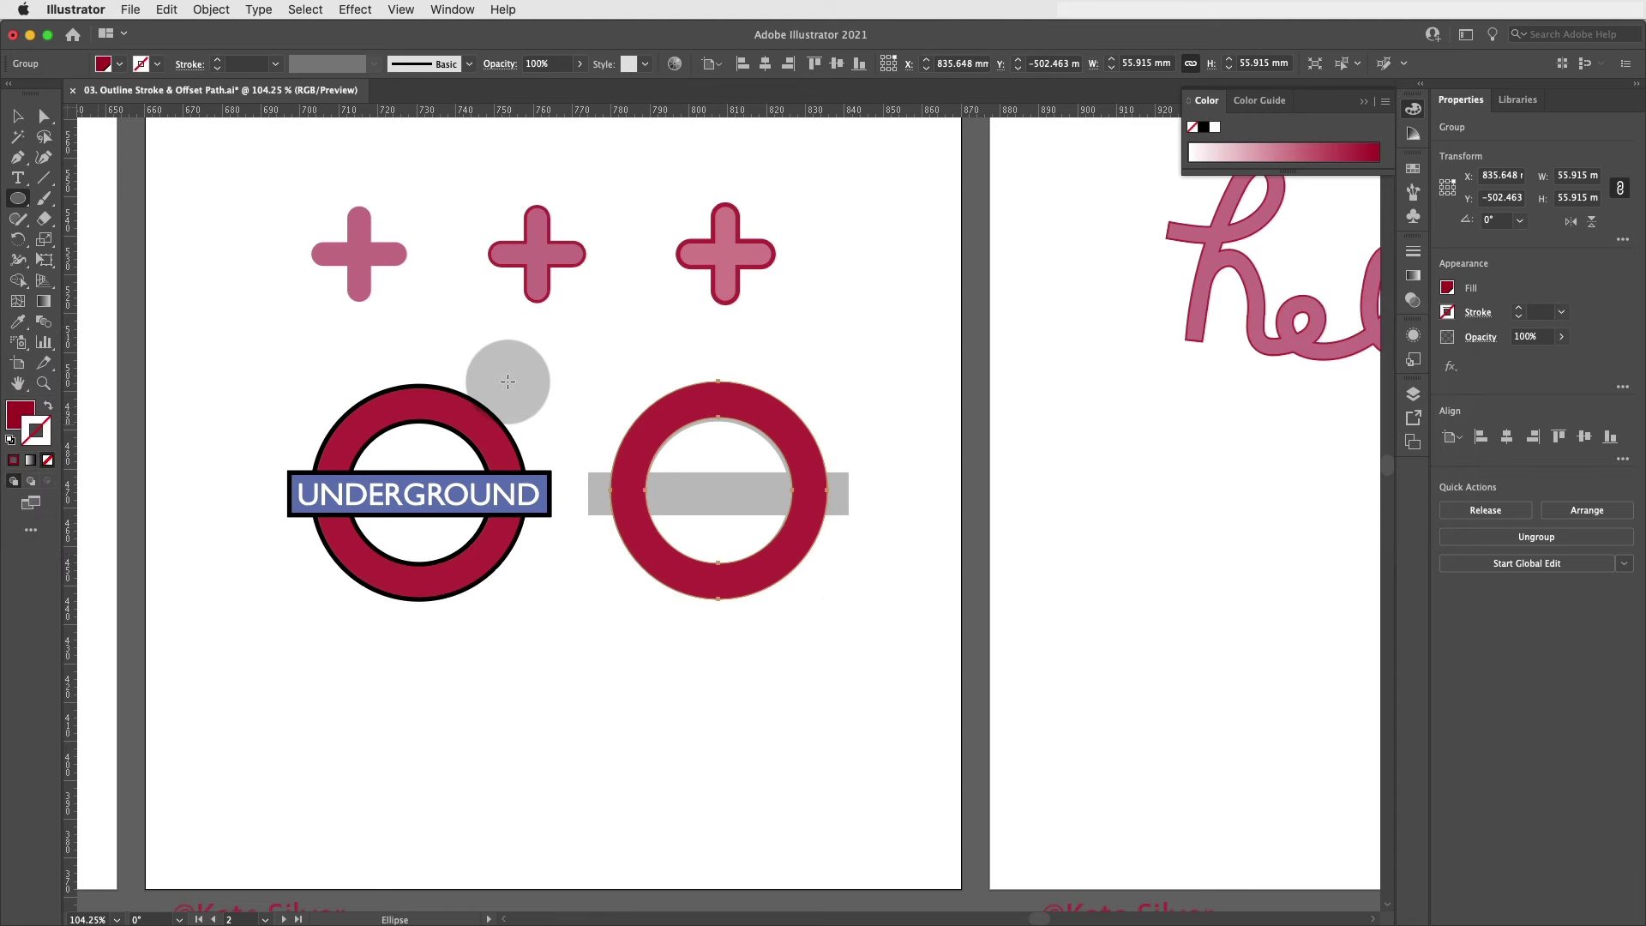
left_click(1208, 128)
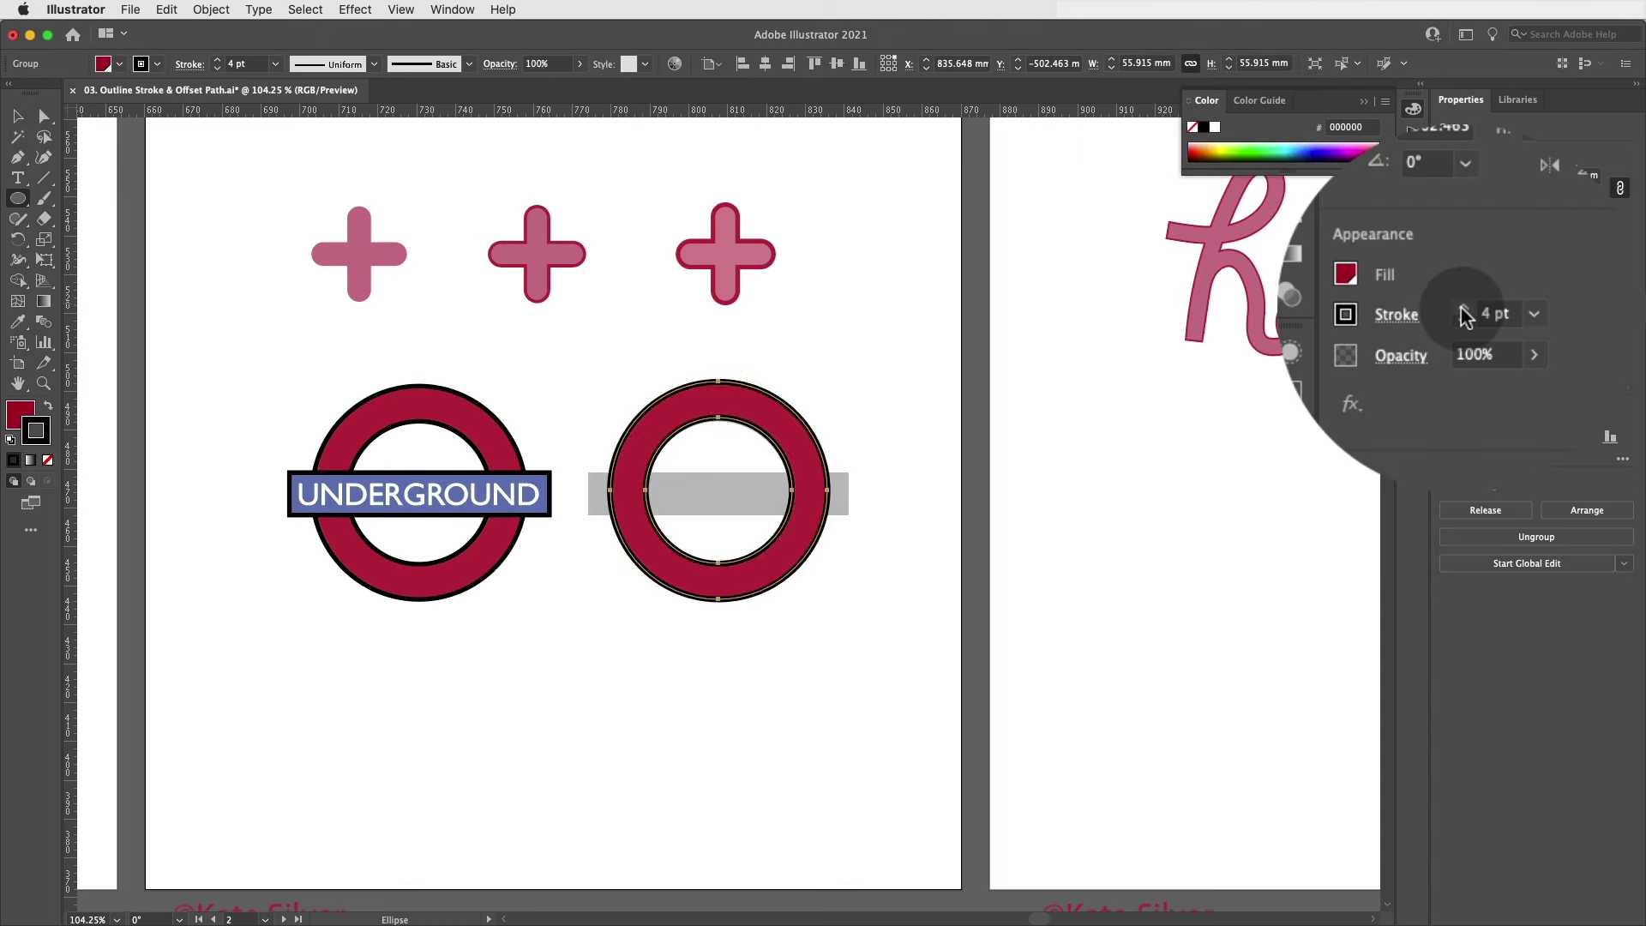
key("v")
left_click(910, 429)
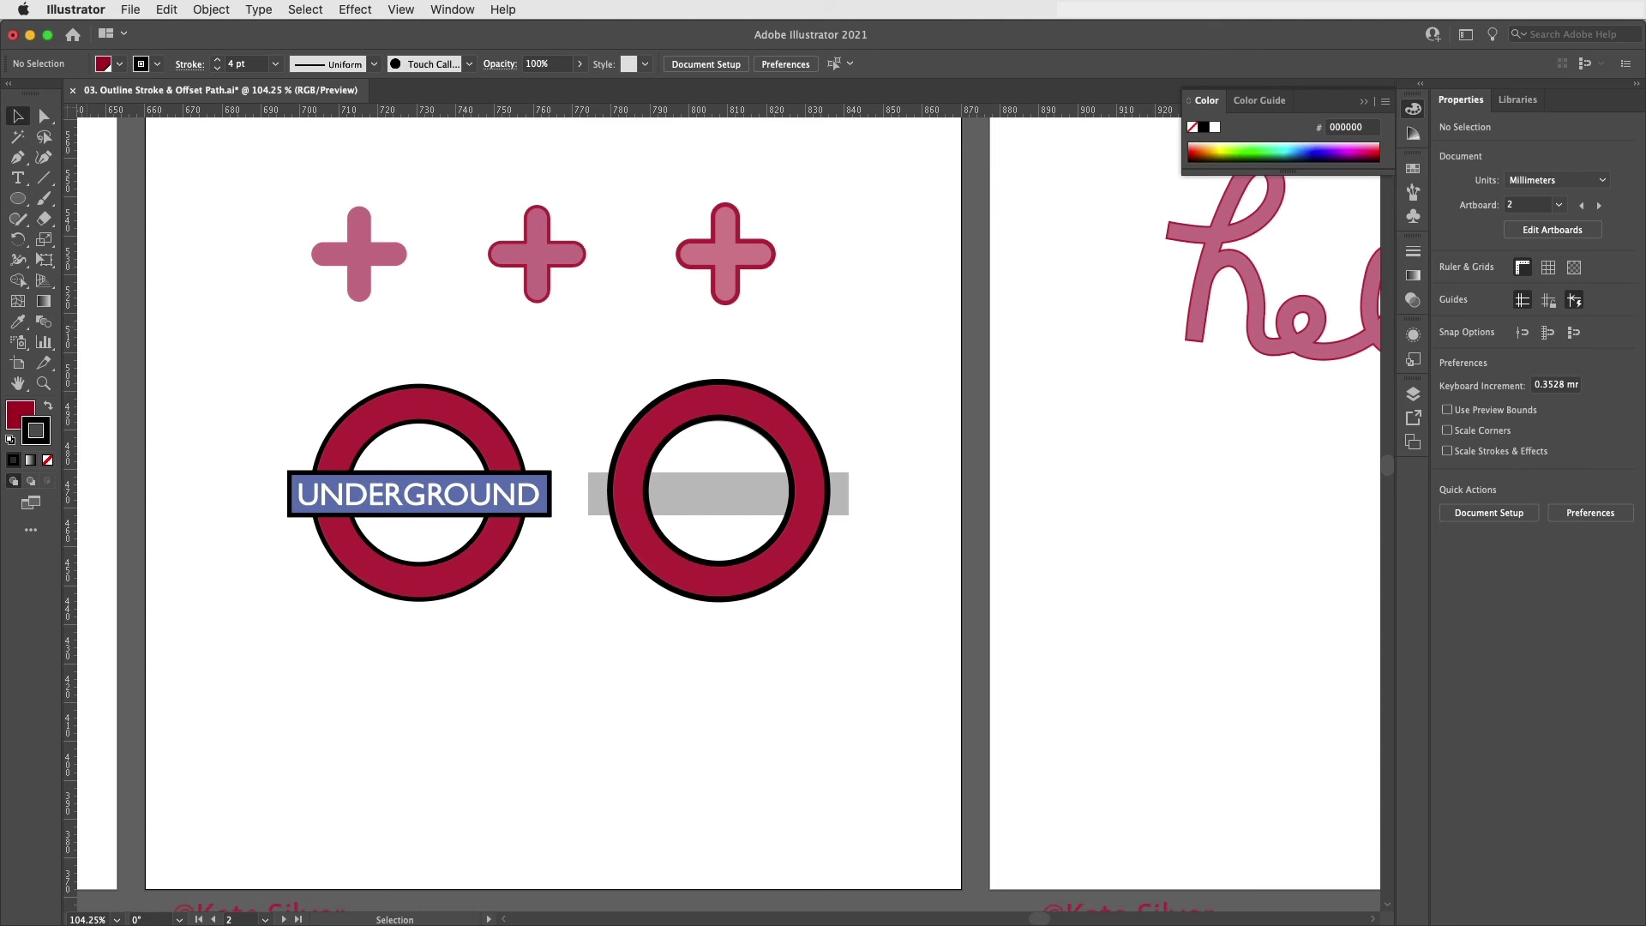
Draw a rectangle across the right ring over the grey guide bar and fill it blue.
left_click_drag(18, 198, 60, 198)
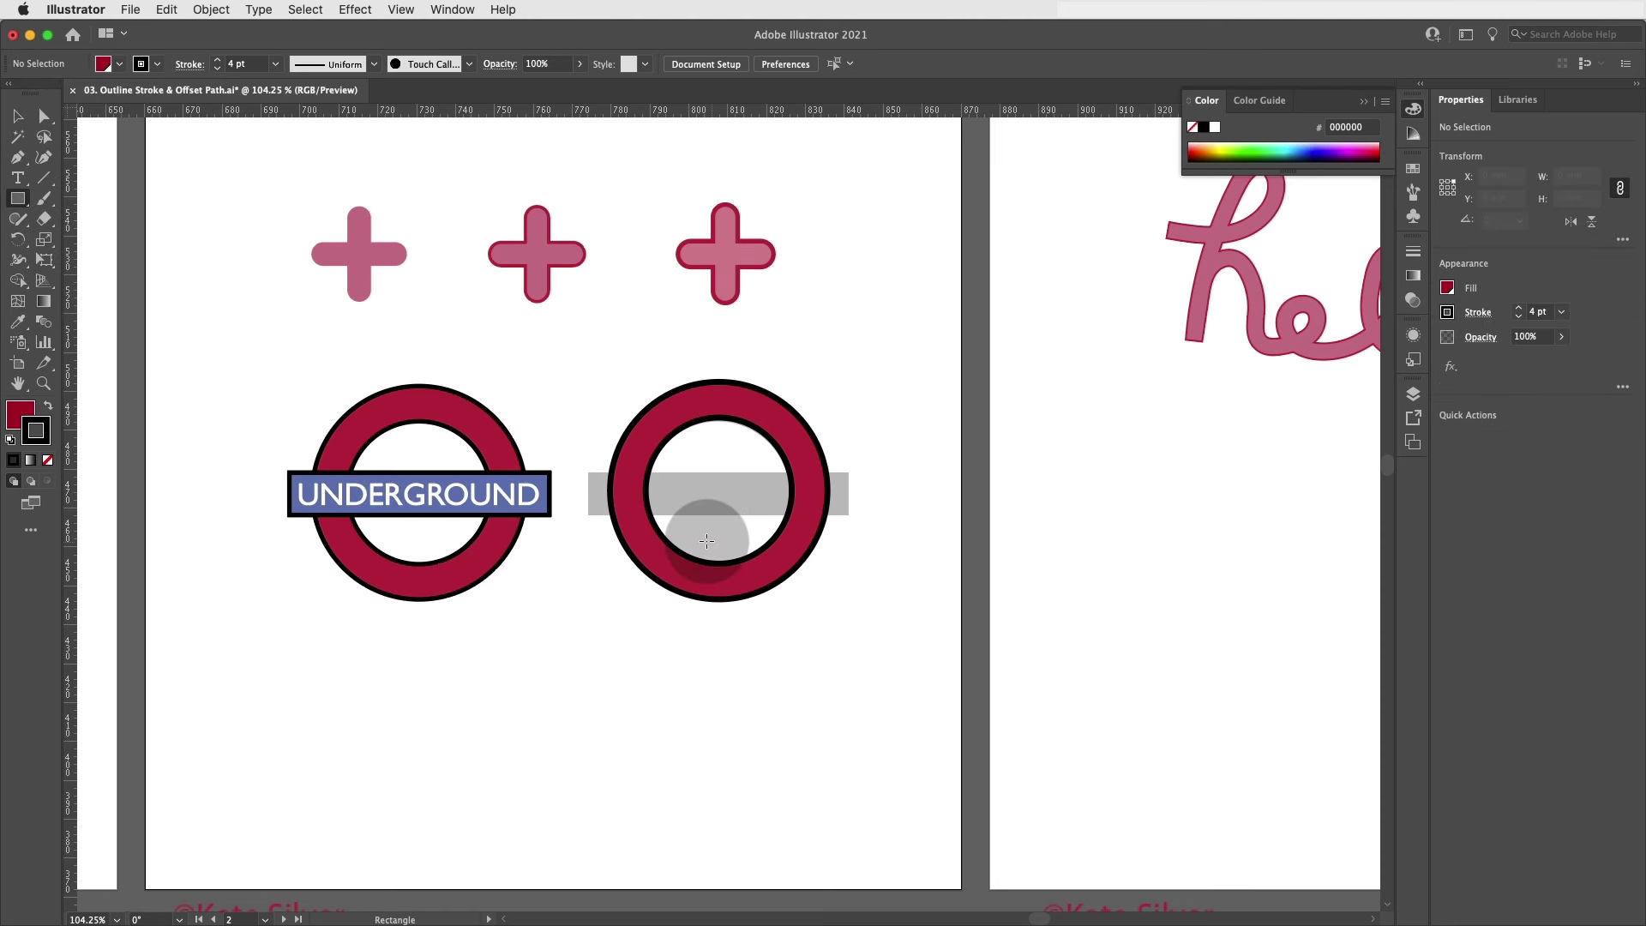
left_click_drag(590, 472, 831, 517)
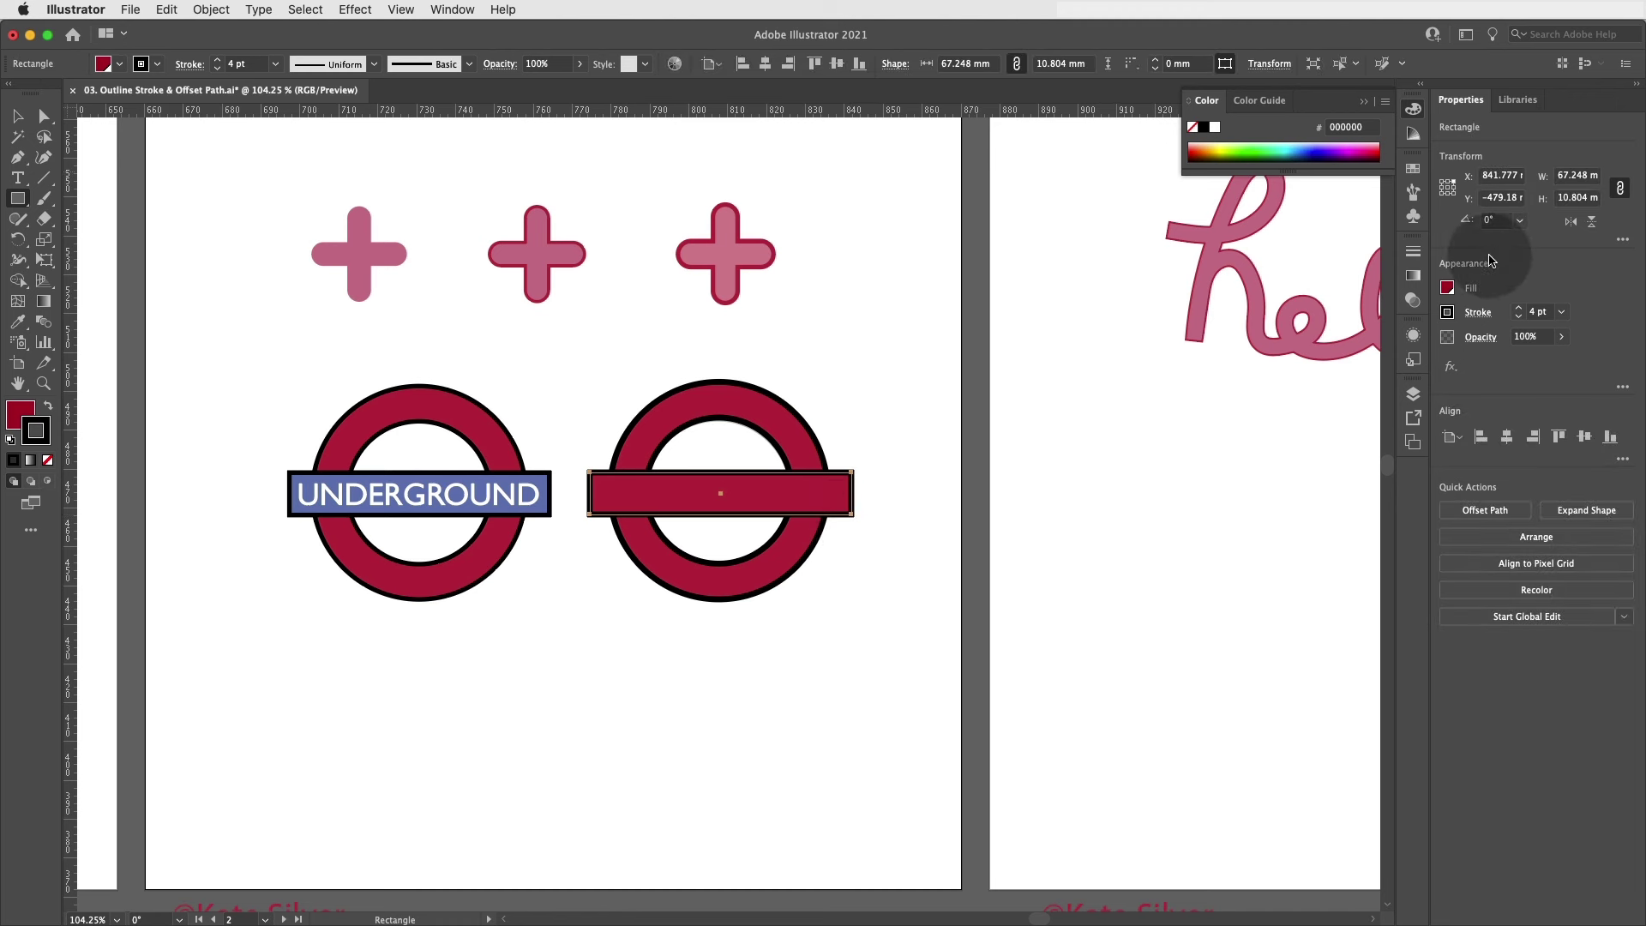
left_click(1445, 285)
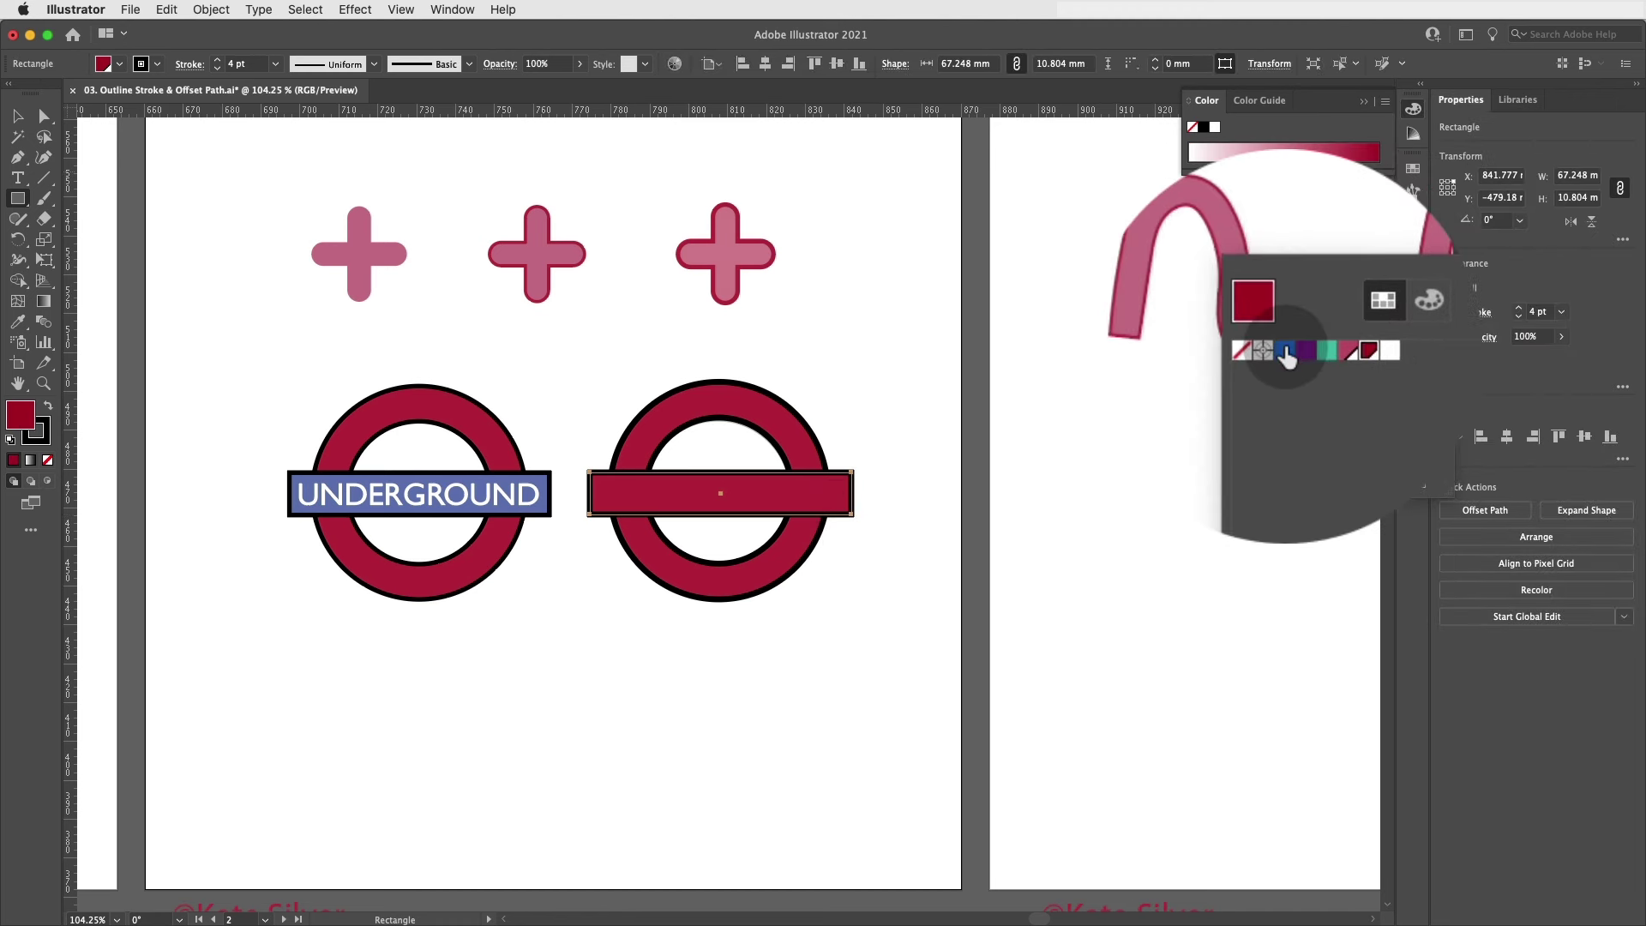
left_click(1285, 351)
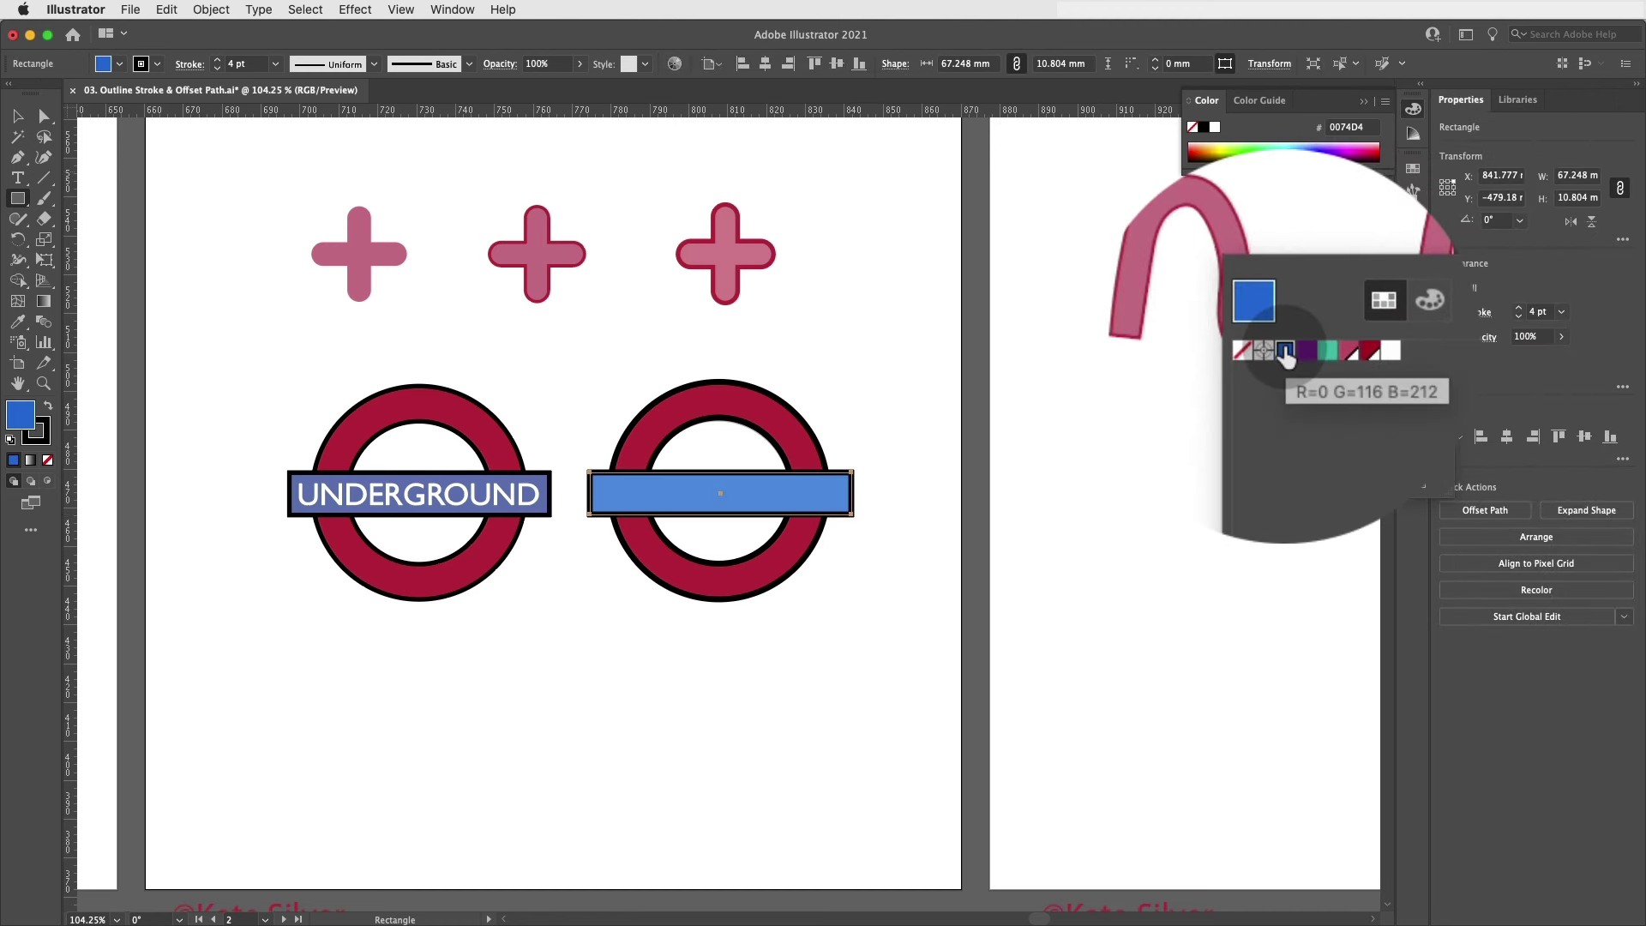
Copy the UNDERGROUND bar's blue fill and black outline onto the new bar, then deselect it.
left_click(48, 334)
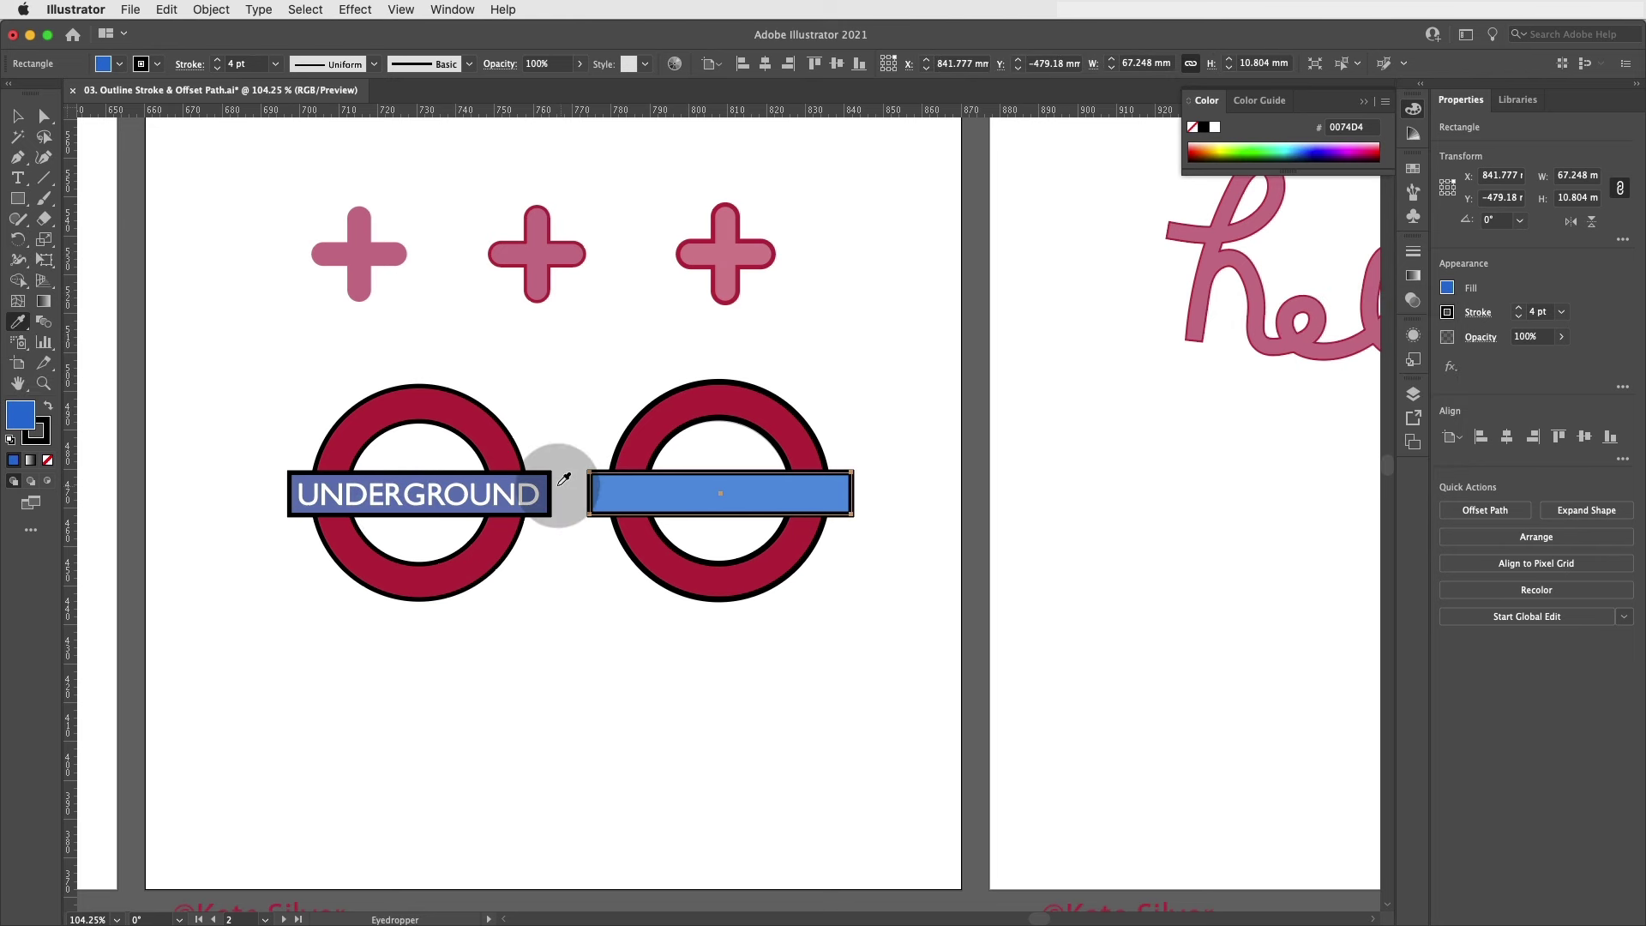
left_click(540, 481)
left_click(22, 115)
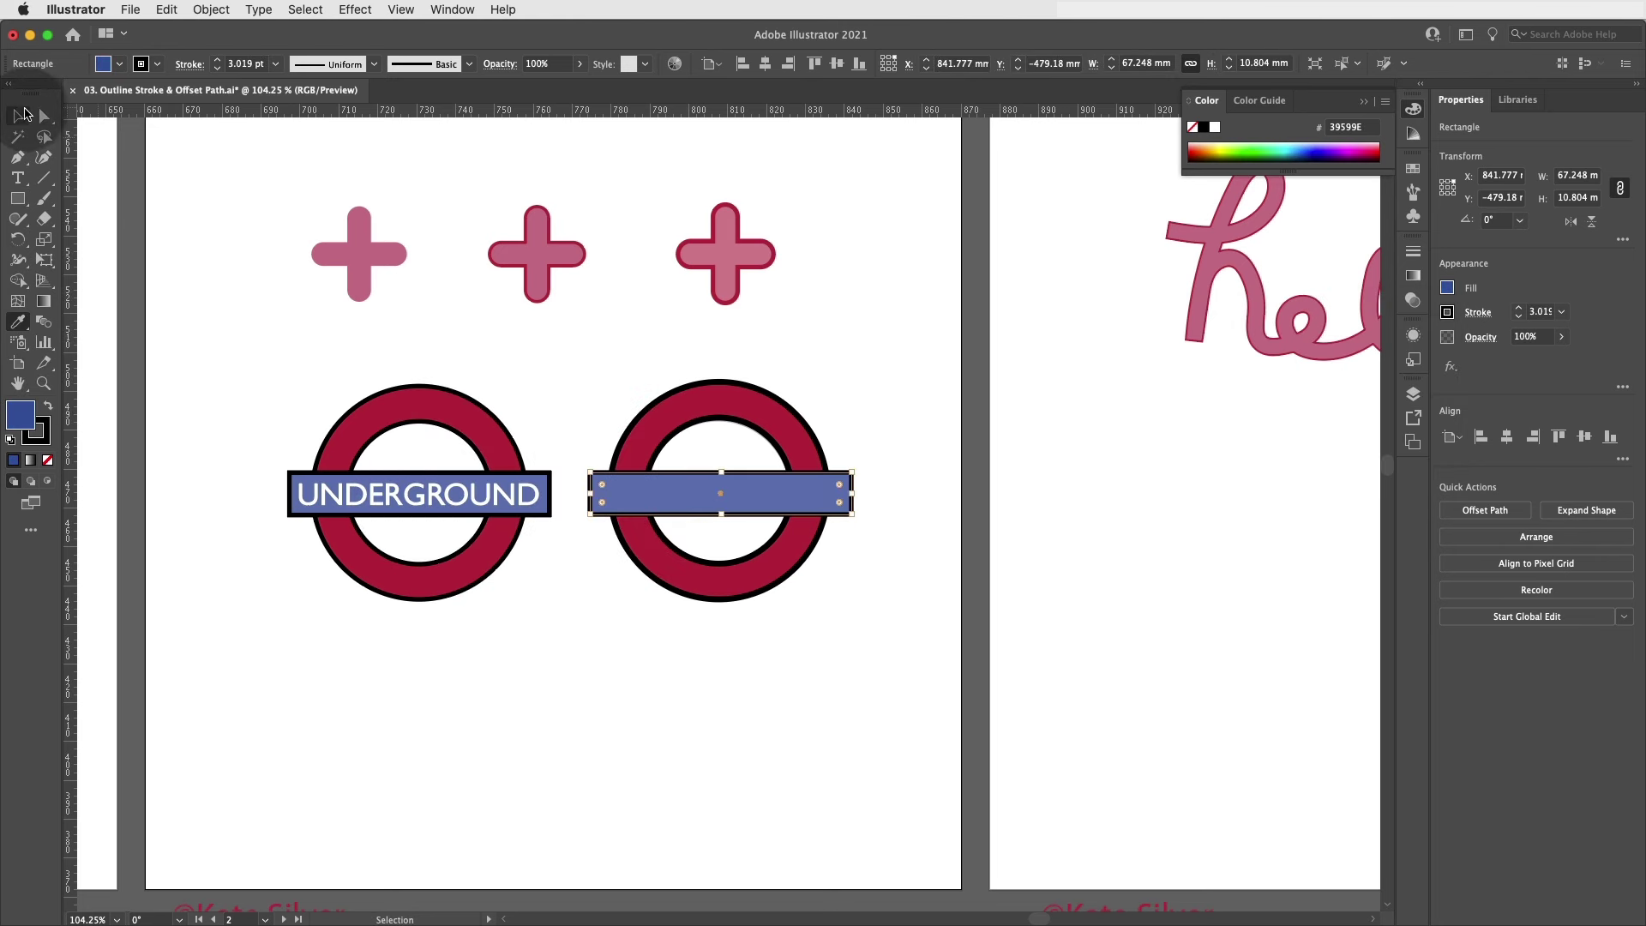
left_click(228, 340)
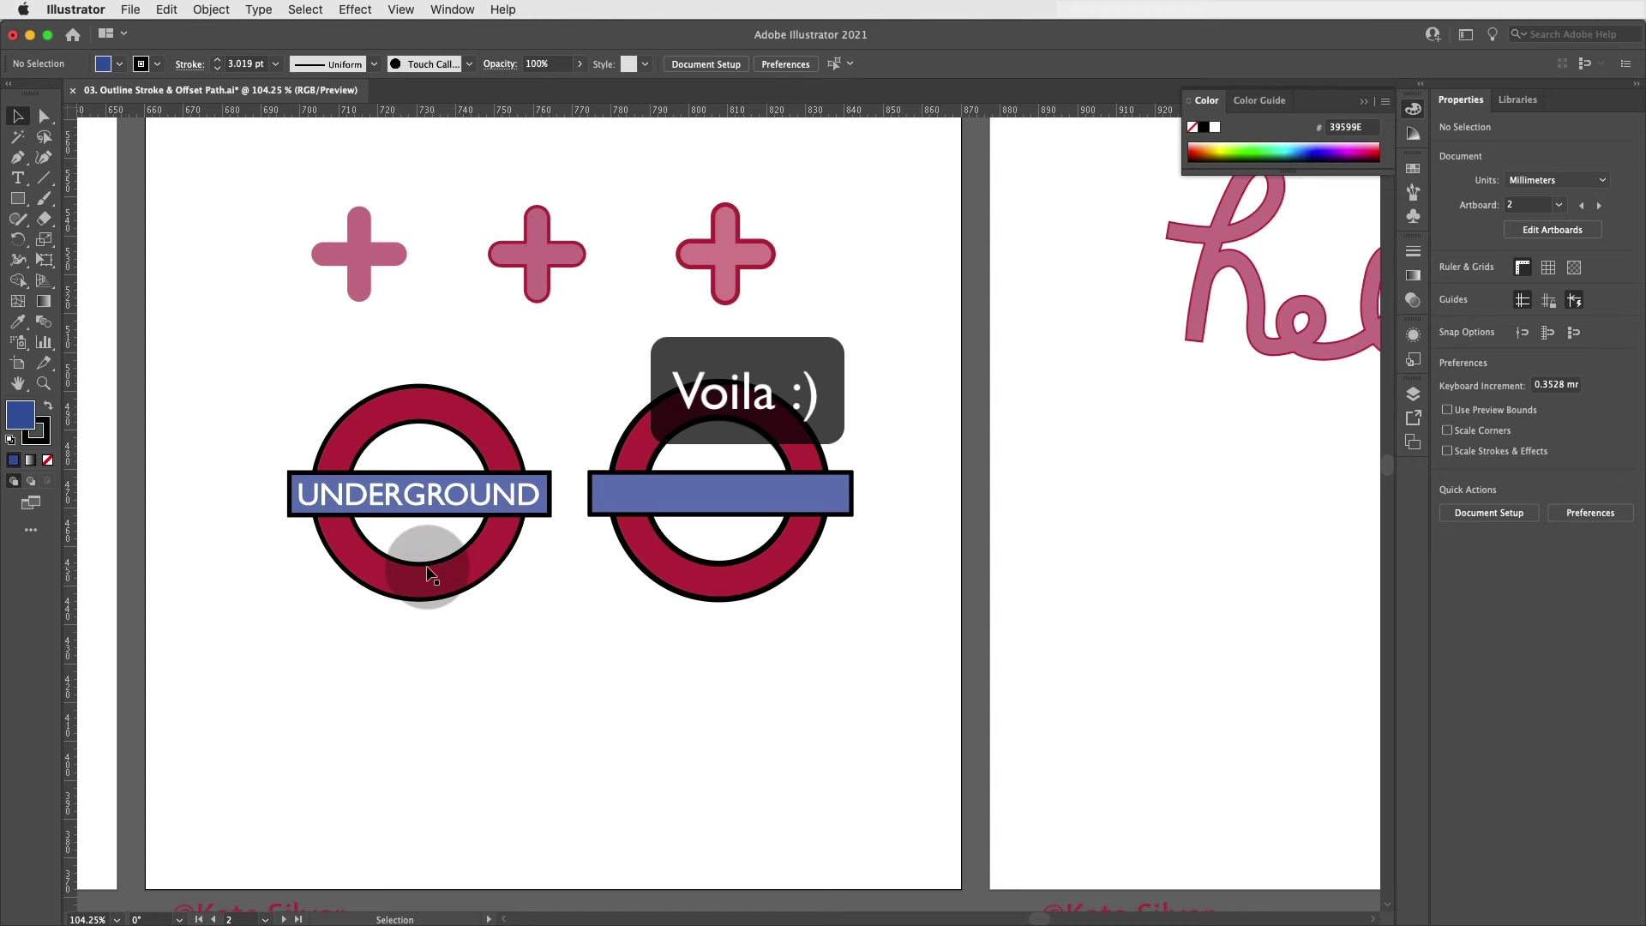